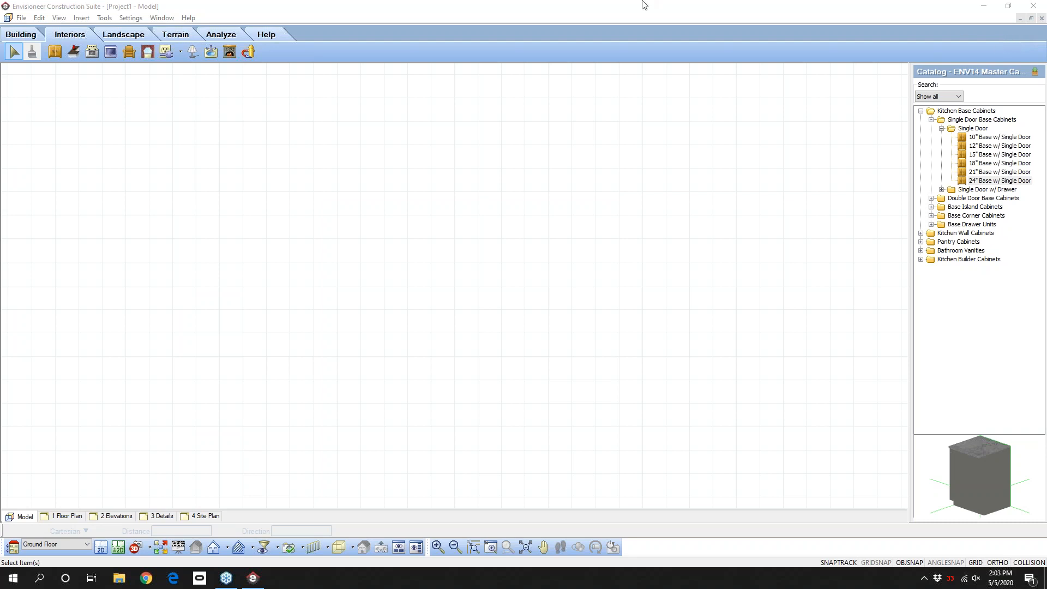
Step: Open the catalog's Element Manager
click(468, 8)
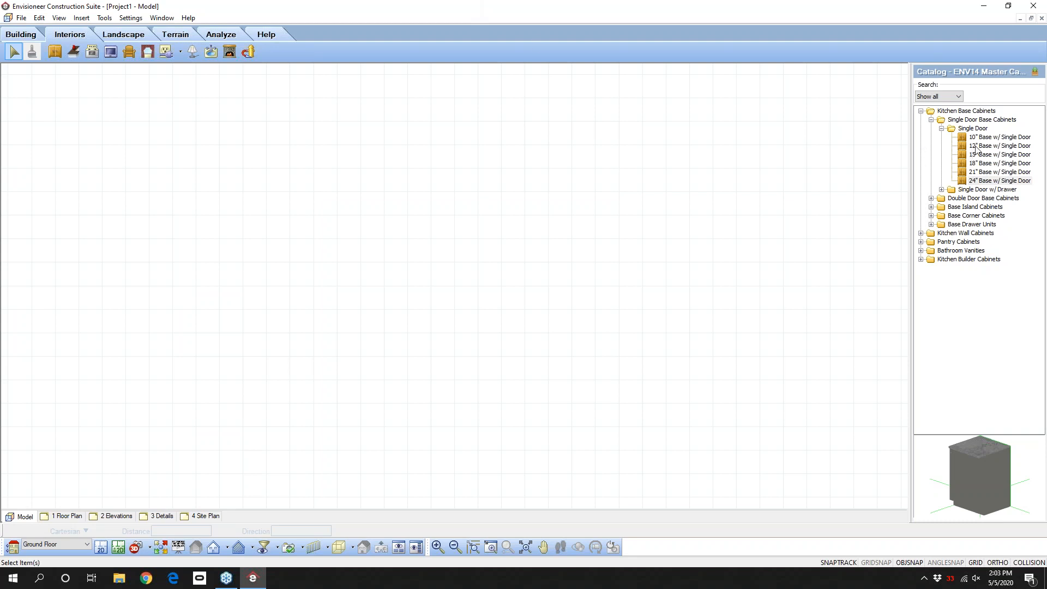
right_click(983, 171)
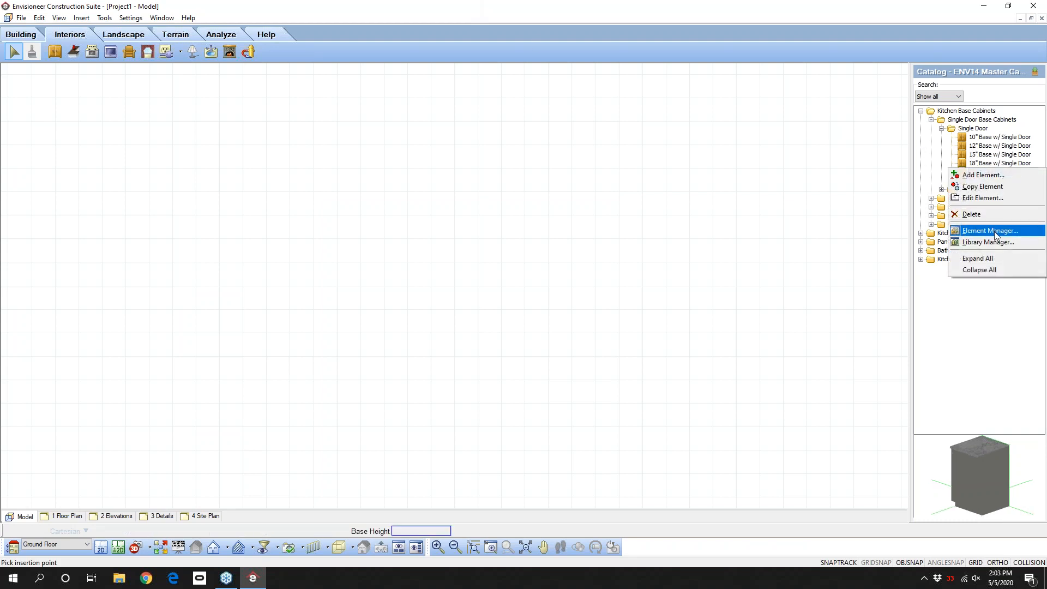
click(22, 18)
mouse_move(66, 124)
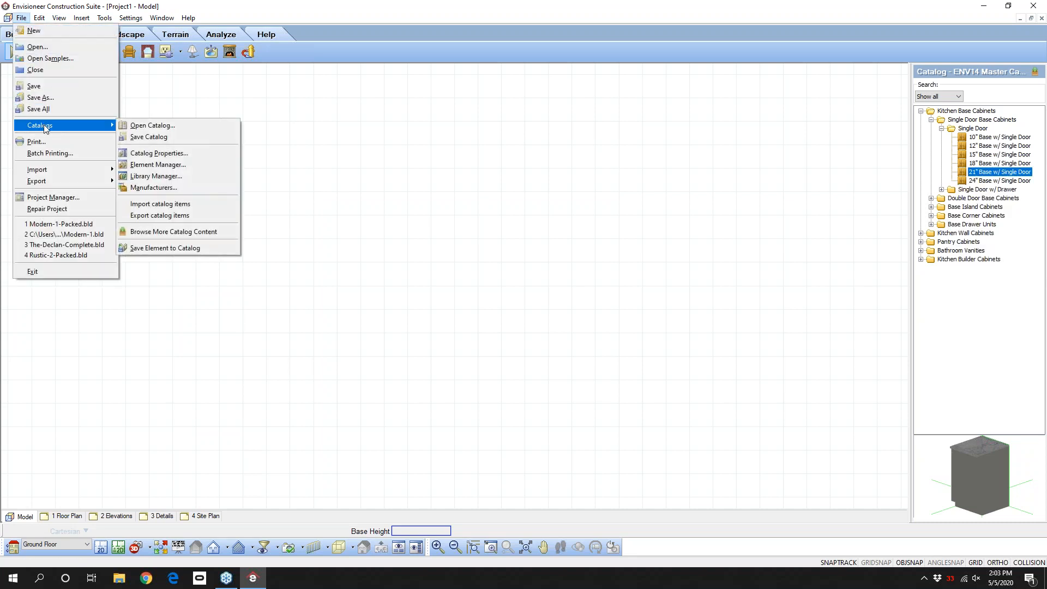
click(182, 165)
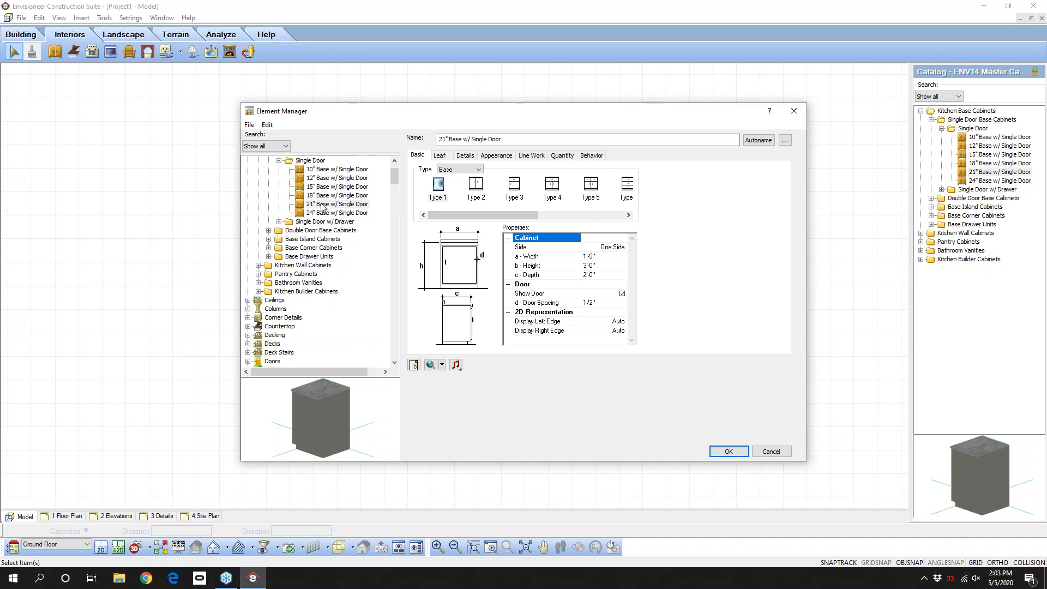
Step: Browse the Element Manager's categories, collapsing Cabinets and looking through the kitchen appliance groups
scroll(322, 216, up, 2)
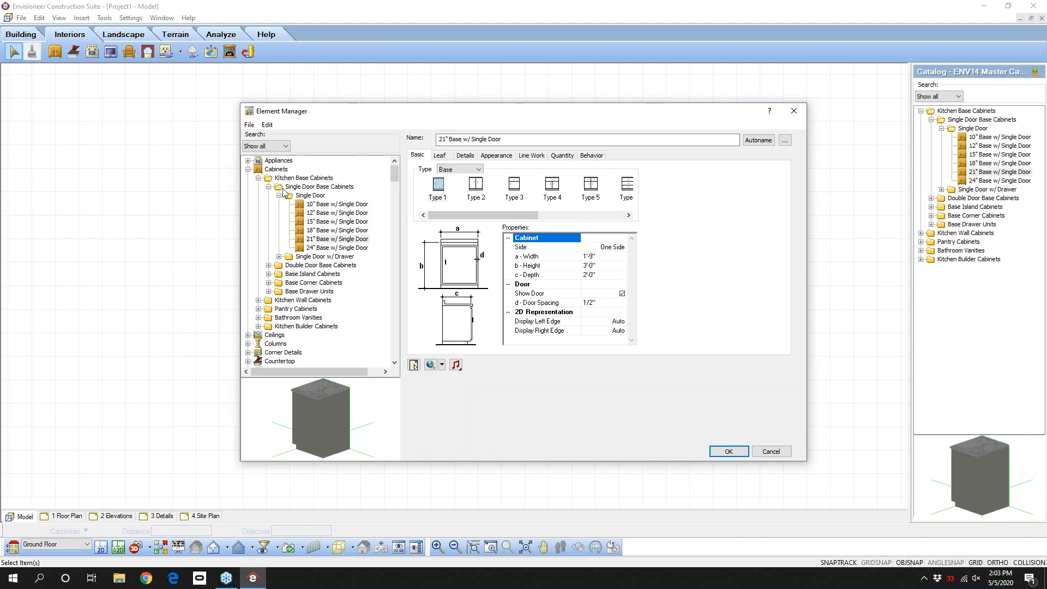
click(248, 169)
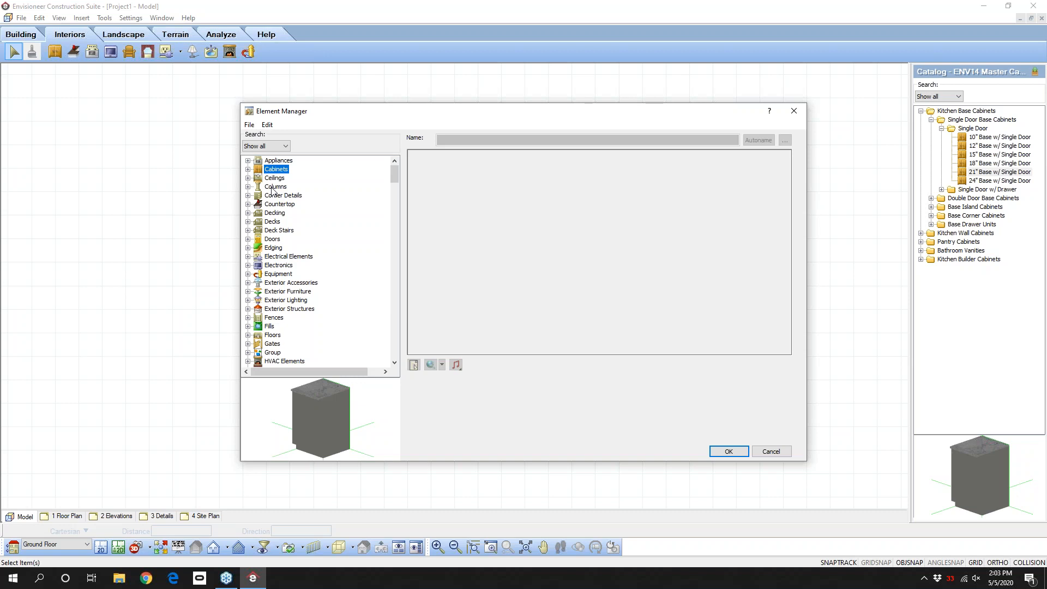
click(248, 160)
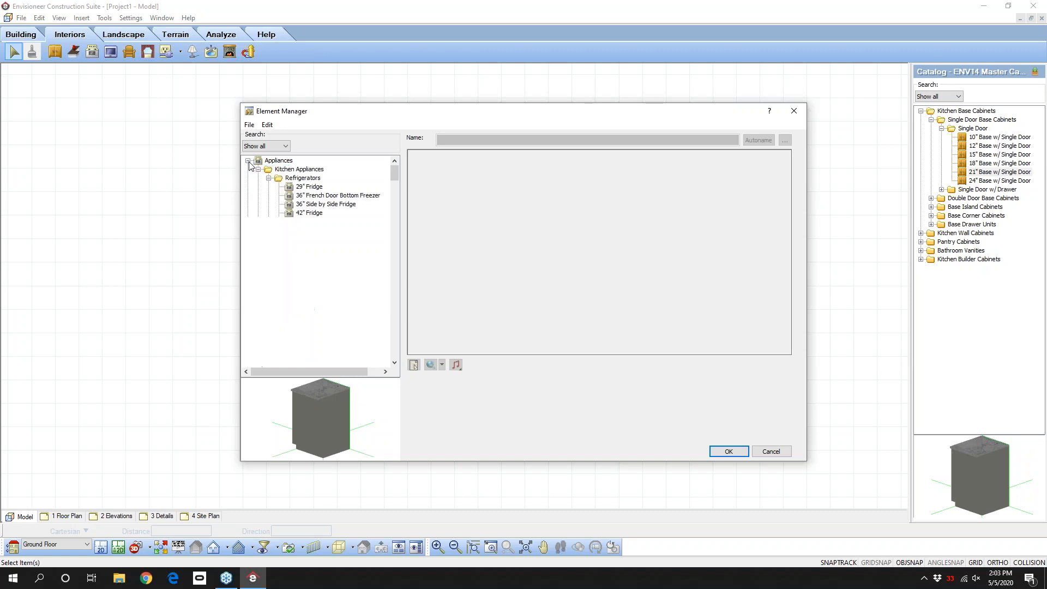
click(269, 257)
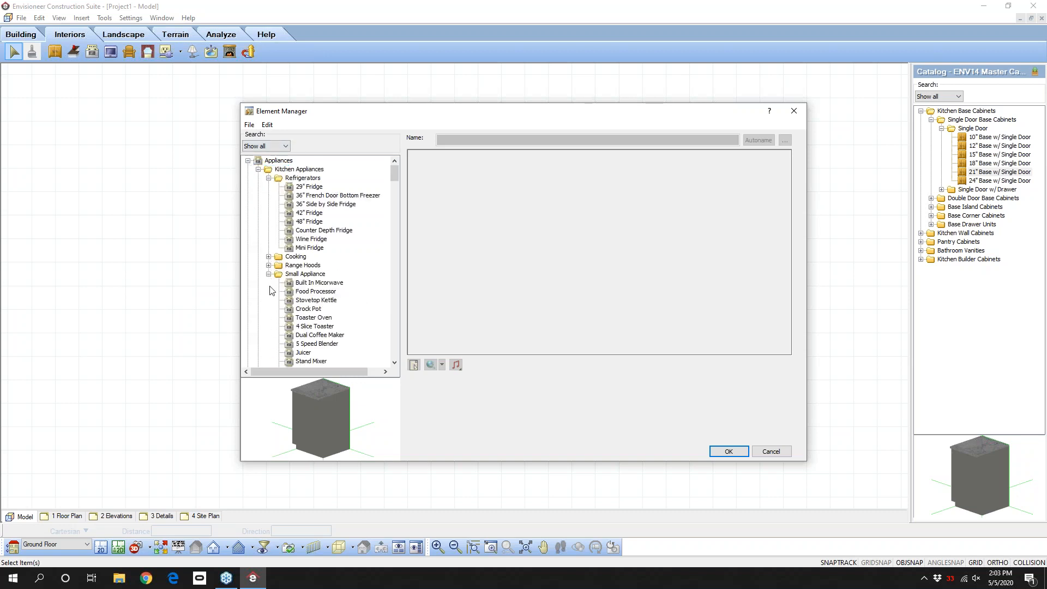
click(269, 275)
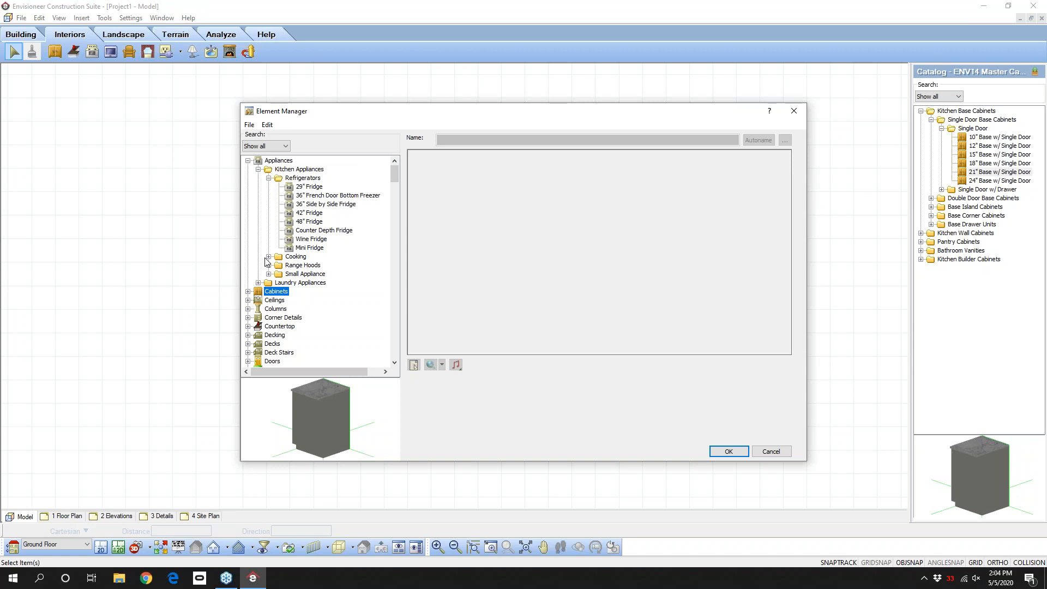
Step: Add a group named Custom Cabinets under Kitchen Base Cabinets in the Cabinets category
double_click(272, 293)
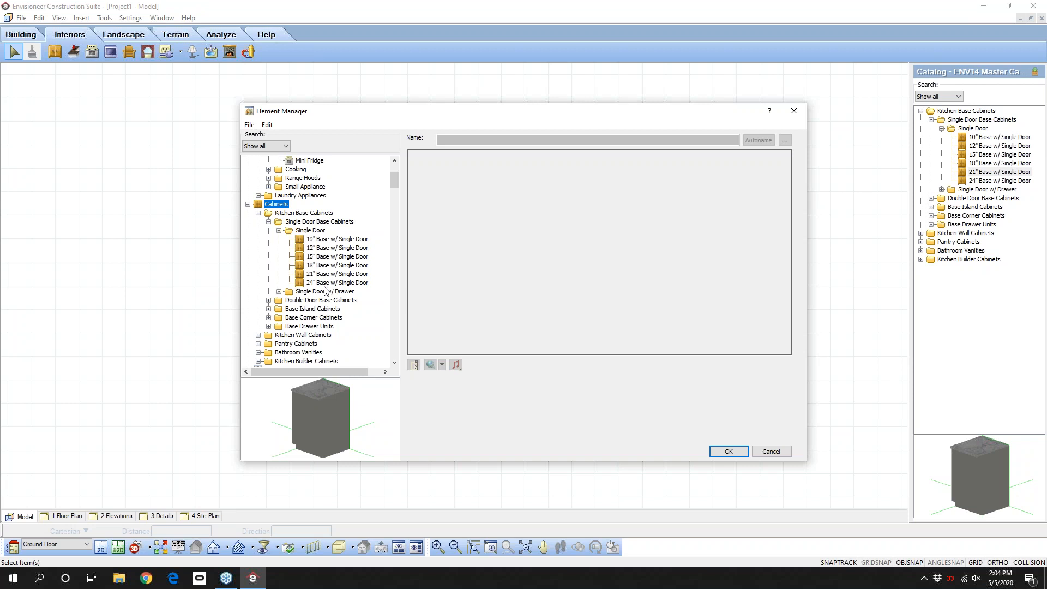
click(304, 213)
right_click(304, 213)
click(325, 219)
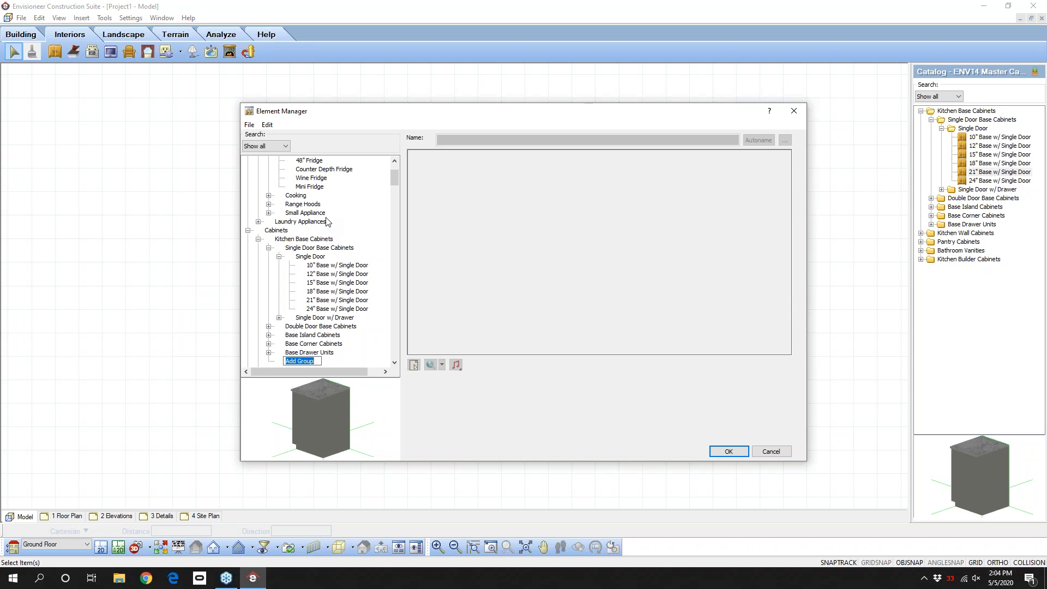
text(Custom Cabinets)
key(Return)
Step: Add a new element of type Cabinets, rather than Custom Block, to the Custom Cabinets group
scroll(315, 353, down, 2)
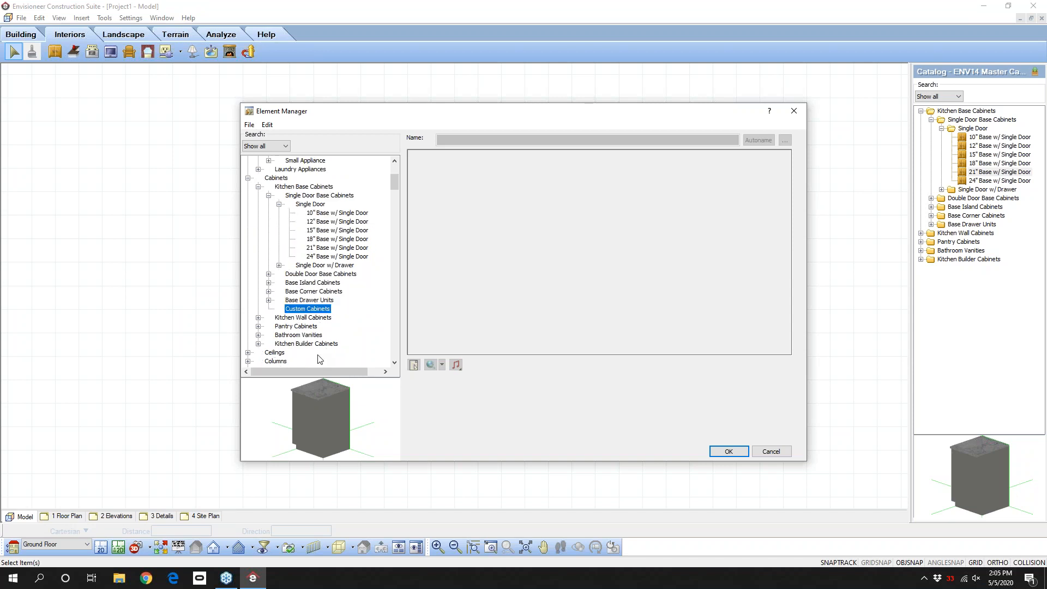
right_click(312, 312)
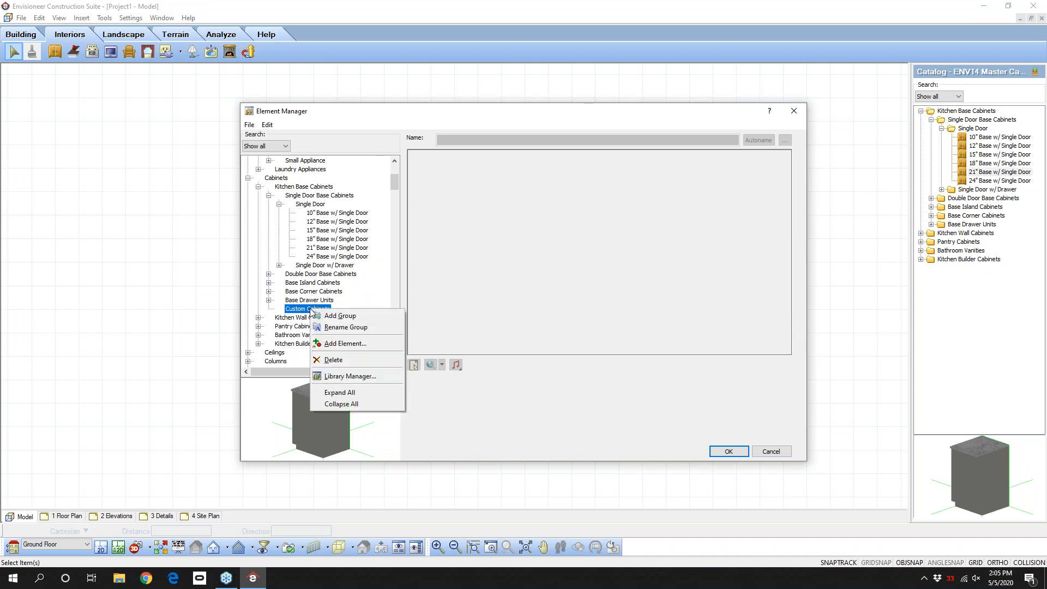
click(349, 344)
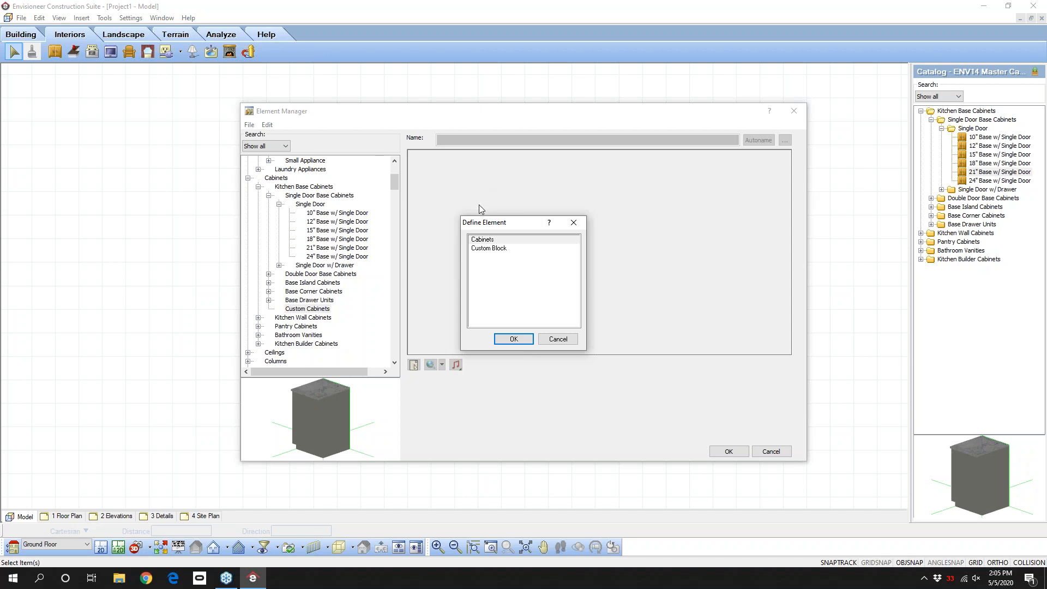
click(494, 250)
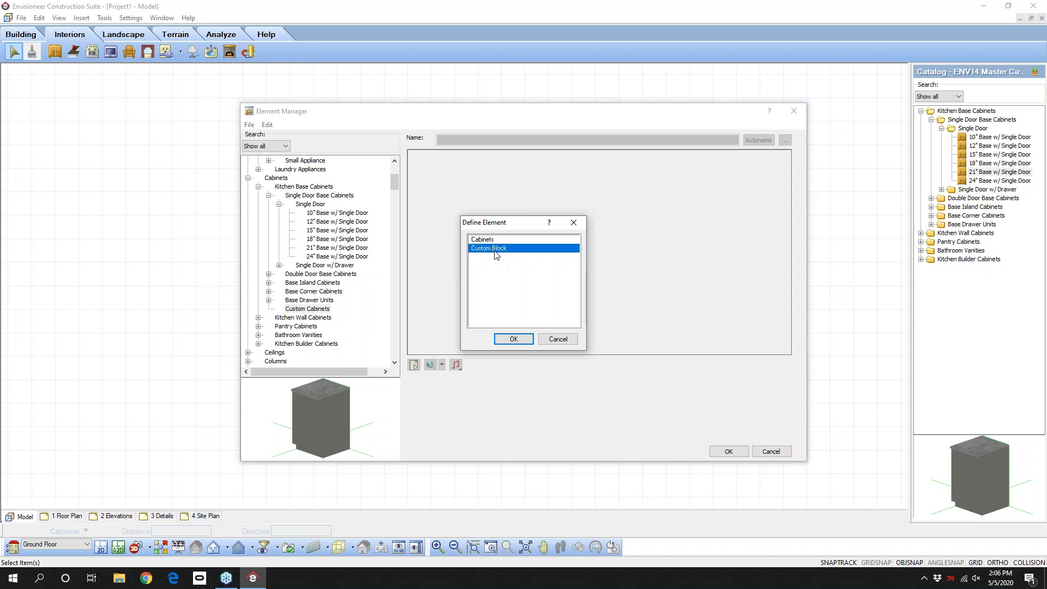
click(489, 241)
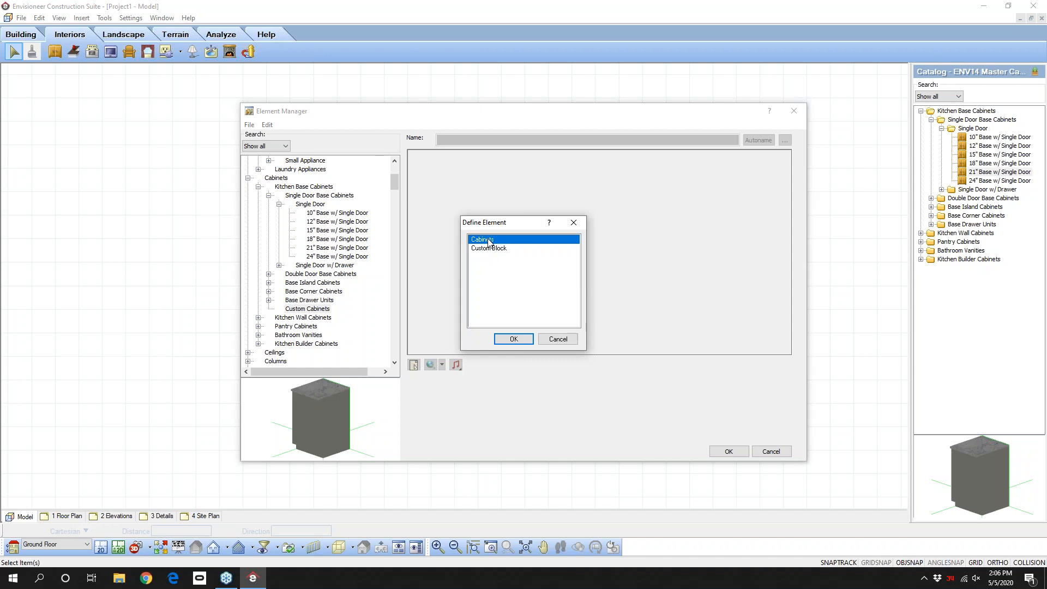
click(514, 338)
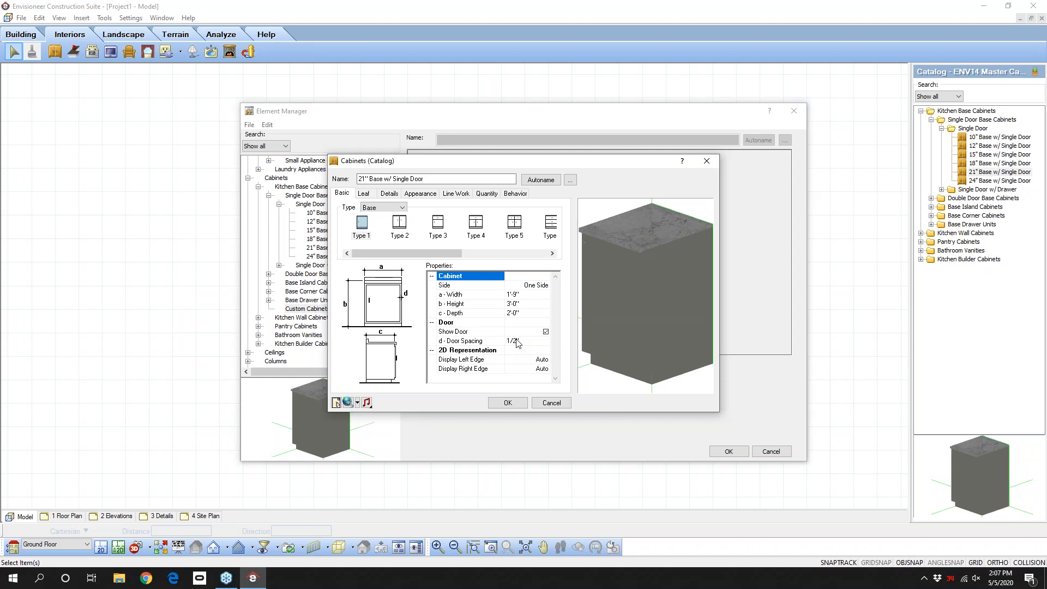
Step: Display the cabinet preview as Rendered Outline and turn it to show the door front
right_click(647, 308)
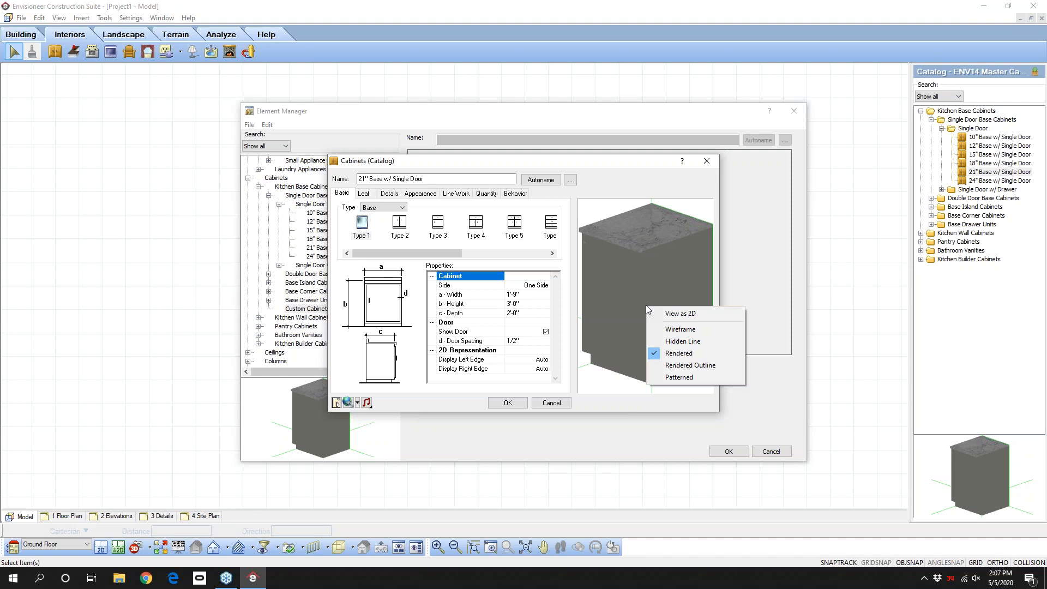
click(676, 369)
drag(633, 360, 658, 308)
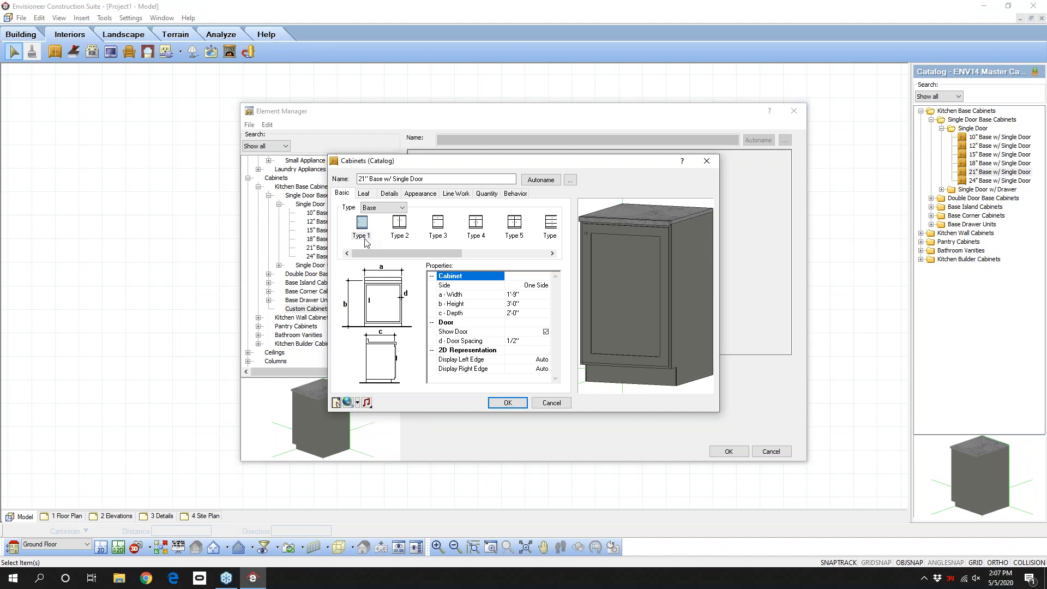
Step: Try the Type 2 and Type 3 base cabinet layouts and return to Type 1
click(399, 224)
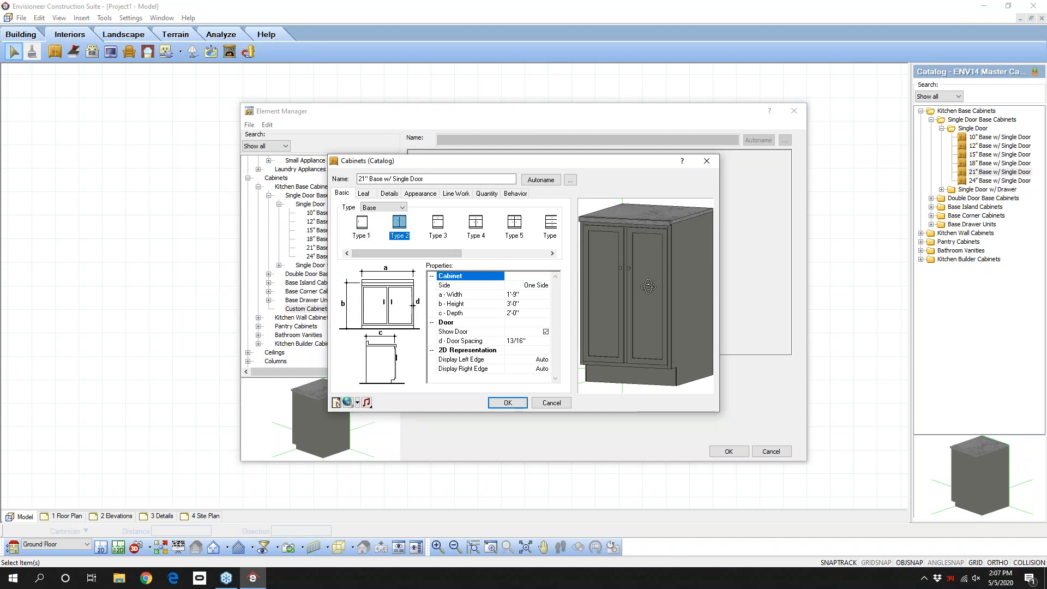
click(438, 223)
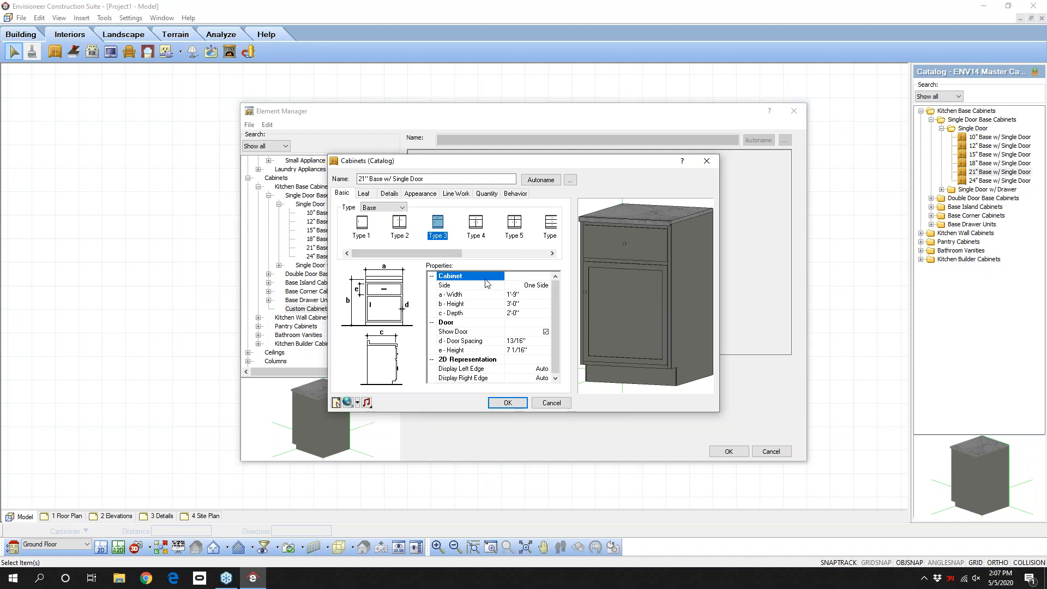
click(361, 227)
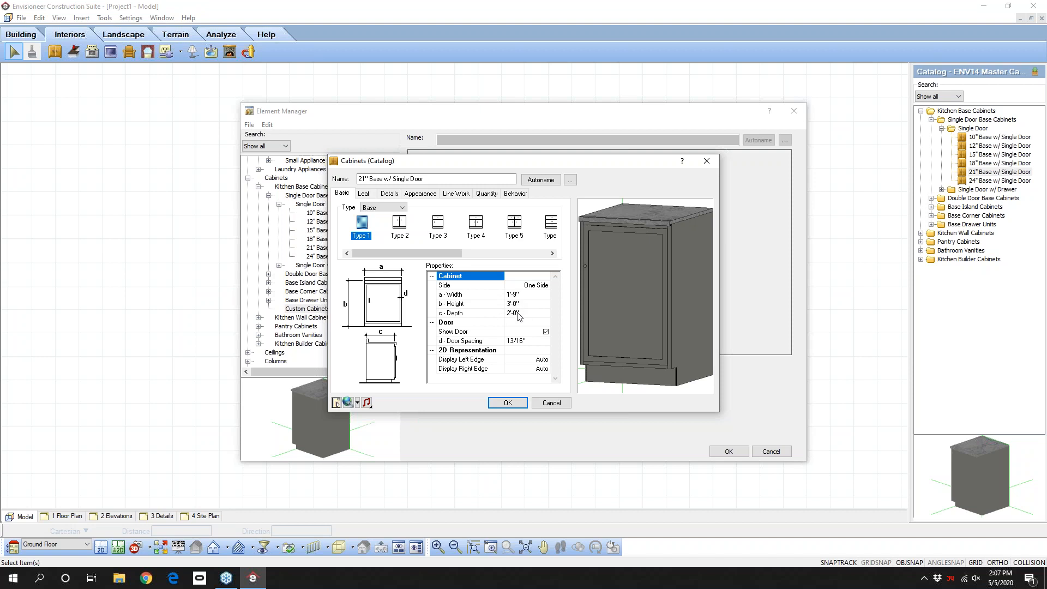
Step: Toggle the cabinet door's display off and back on, and set the door spacing to 1/2"
click(545, 332)
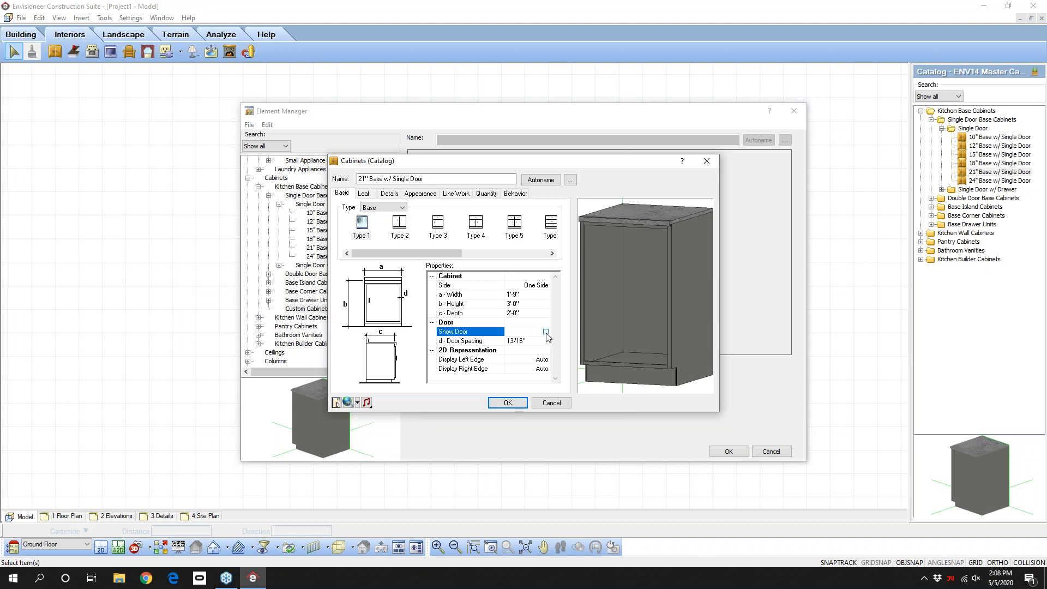
click(546, 332)
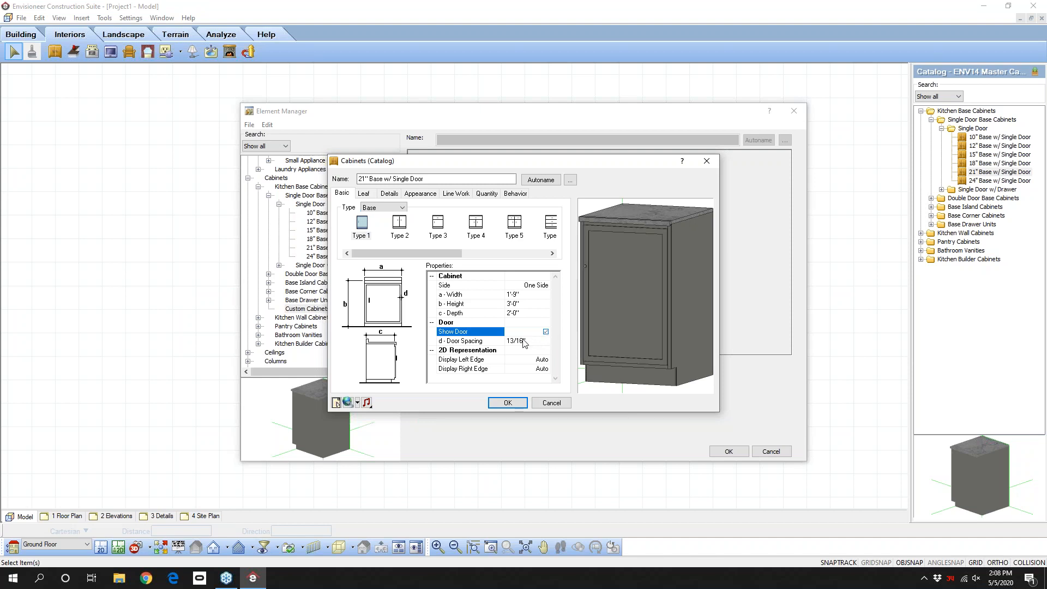
click(524, 341)
text(1/2)
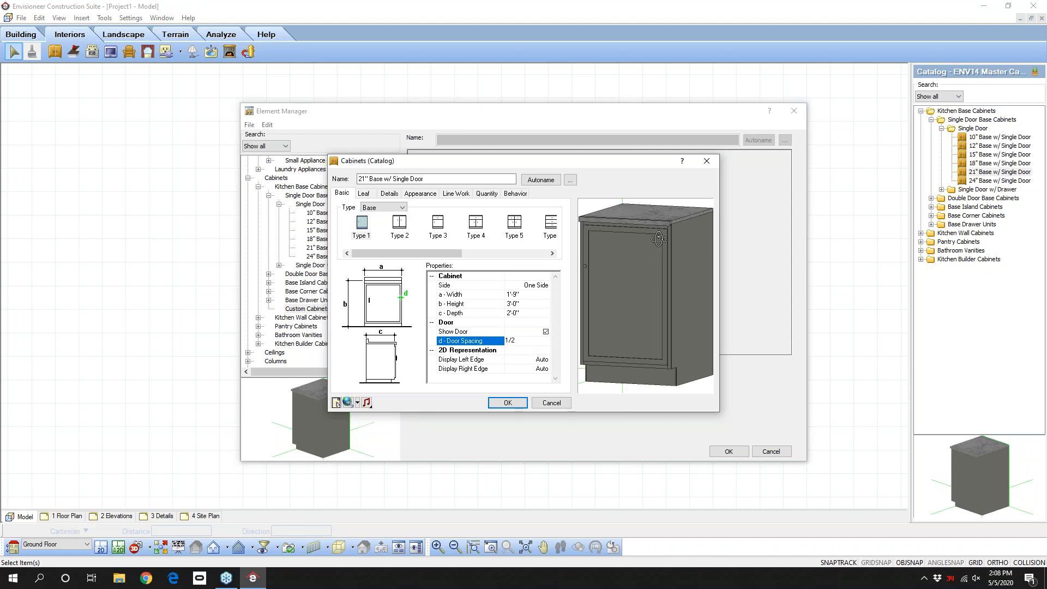
click(529, 313)
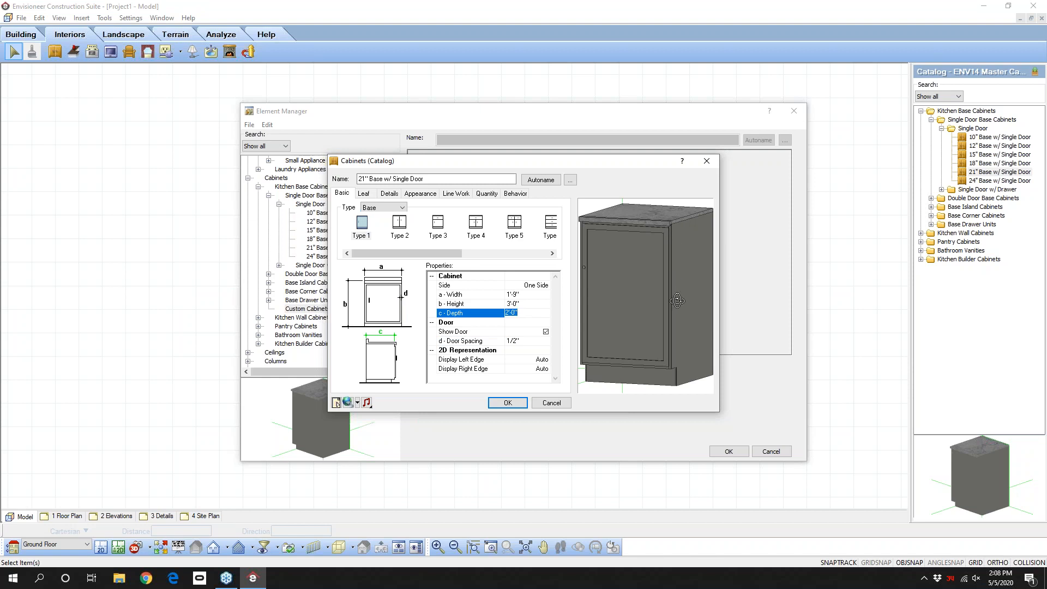
Step: Choose Panel 1 as the leaf type for the cabinet door
click(364, 194)
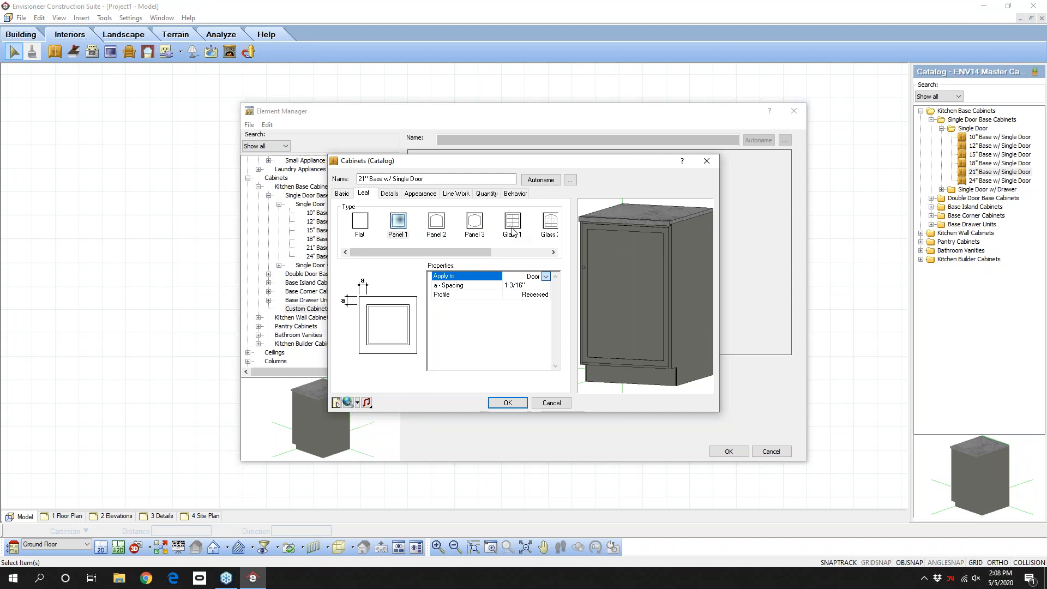
mouse_move(488, 253)
mouse_down()
mouse_move(546, 253)
mouse_move(468, 255)
mouse_up()
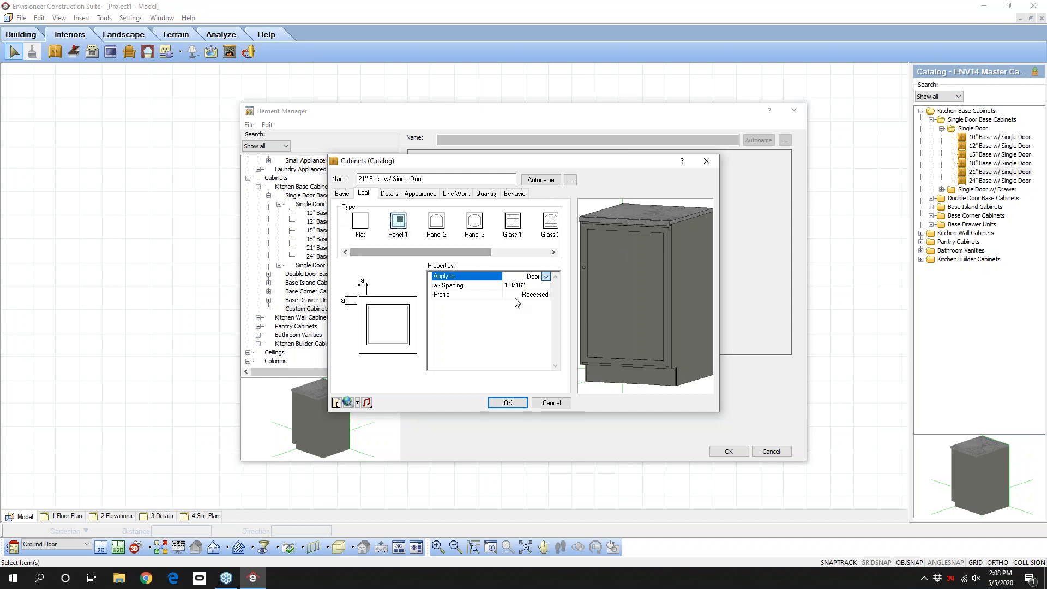
click(405, 228)
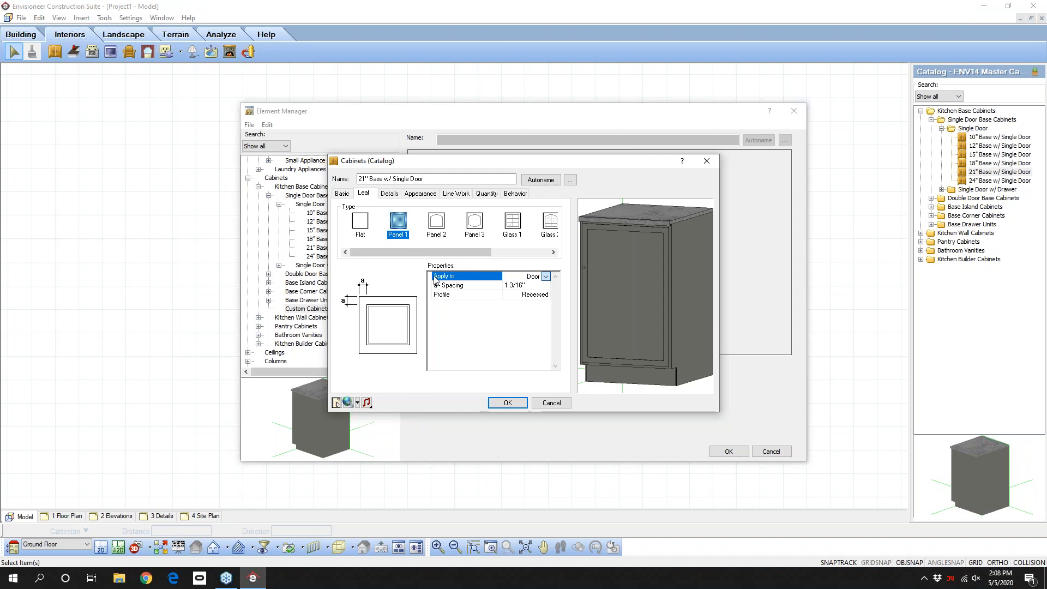
Step: Try the Dado profile on the door panel and set it back to Recessed
click(537, 295)
click(546, 295)
click(517, 304)
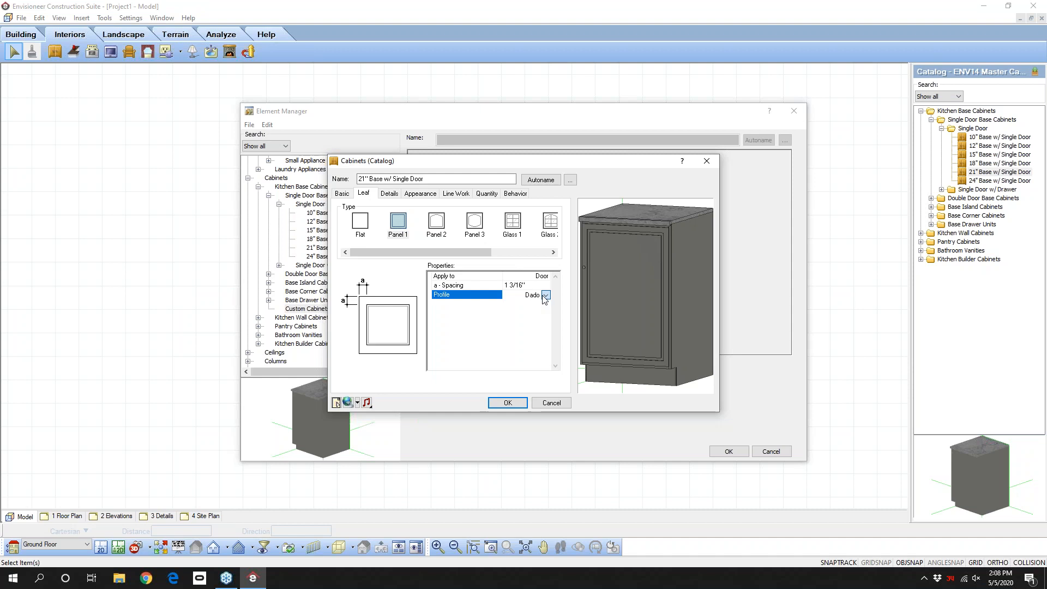
click(545, 295)
click(520, 311)
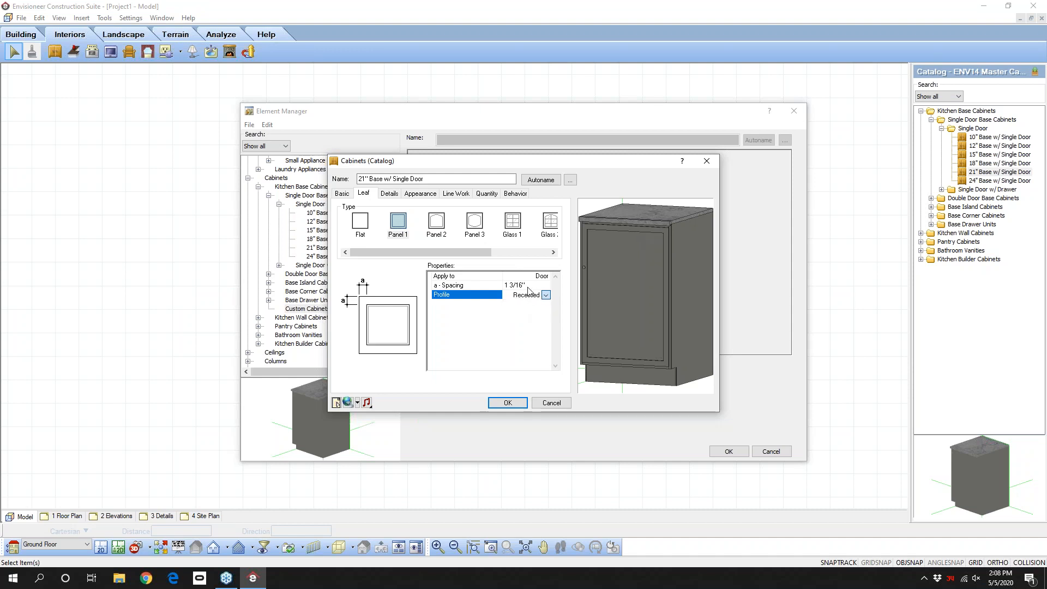
Step: Set the door panel's spacing to 2"
click(528, 288)
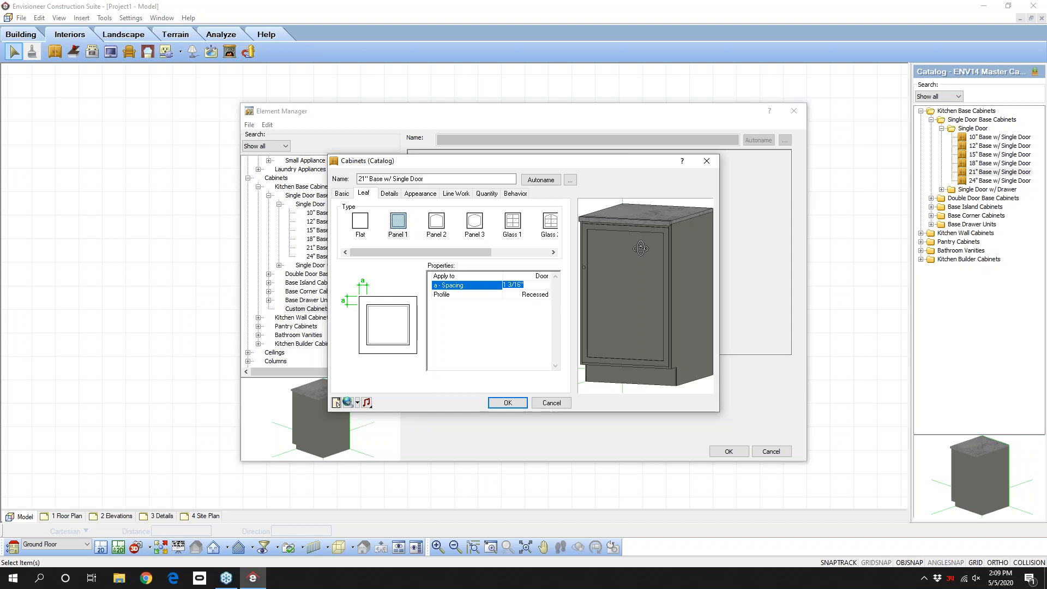
text(2)
key(Return)
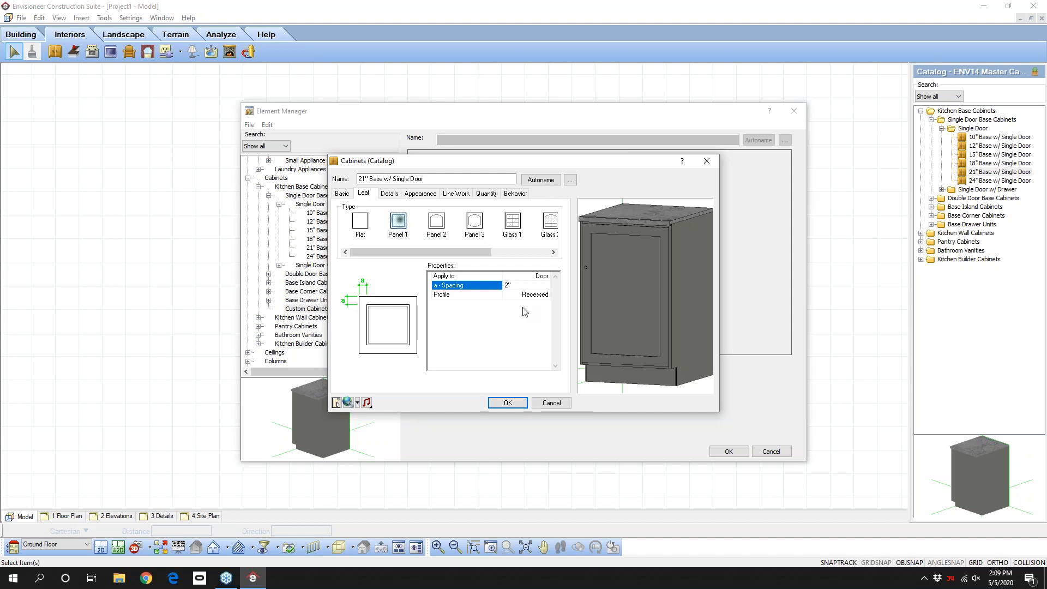
Step: Review the cabinet's counter, shelf, toe space and hardware settings, and return to its basic properties
click(392, 194)
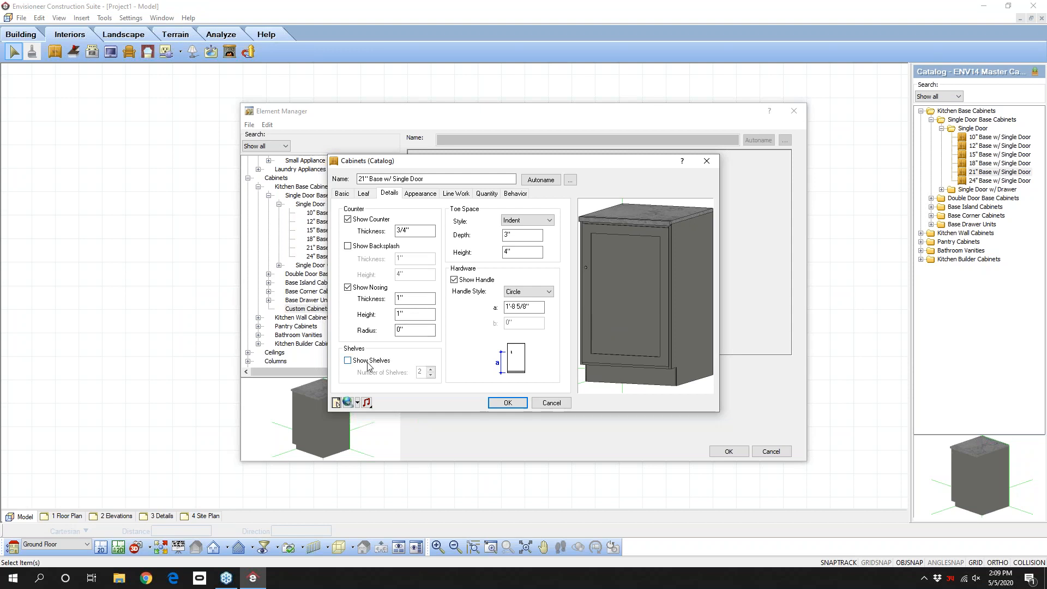
click(344, 194)
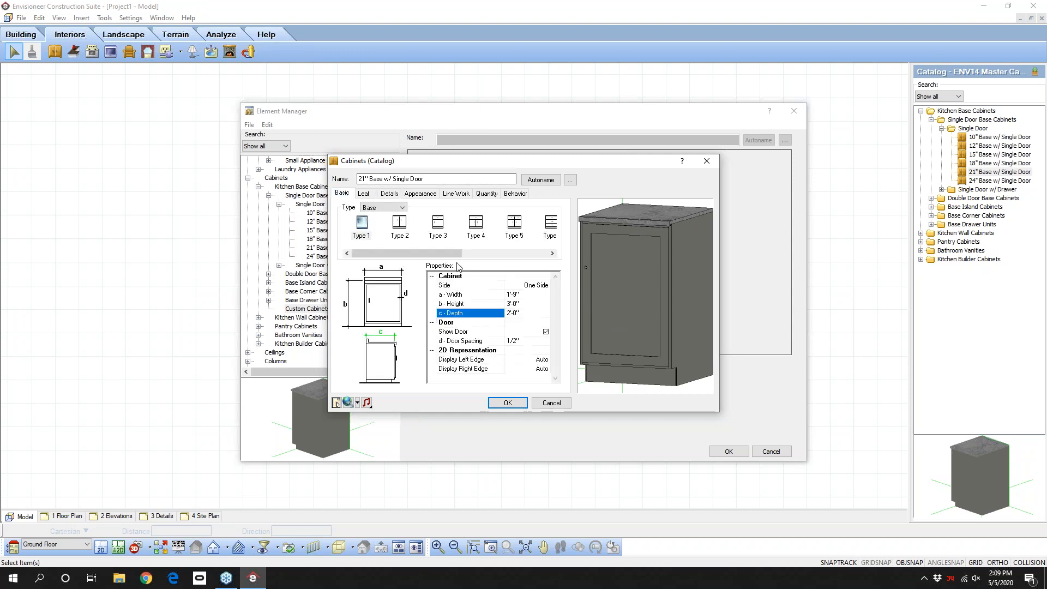
Step: Hide the cabinet's door and show its shelves, trying three shelves before returning to two
click(545, 332)
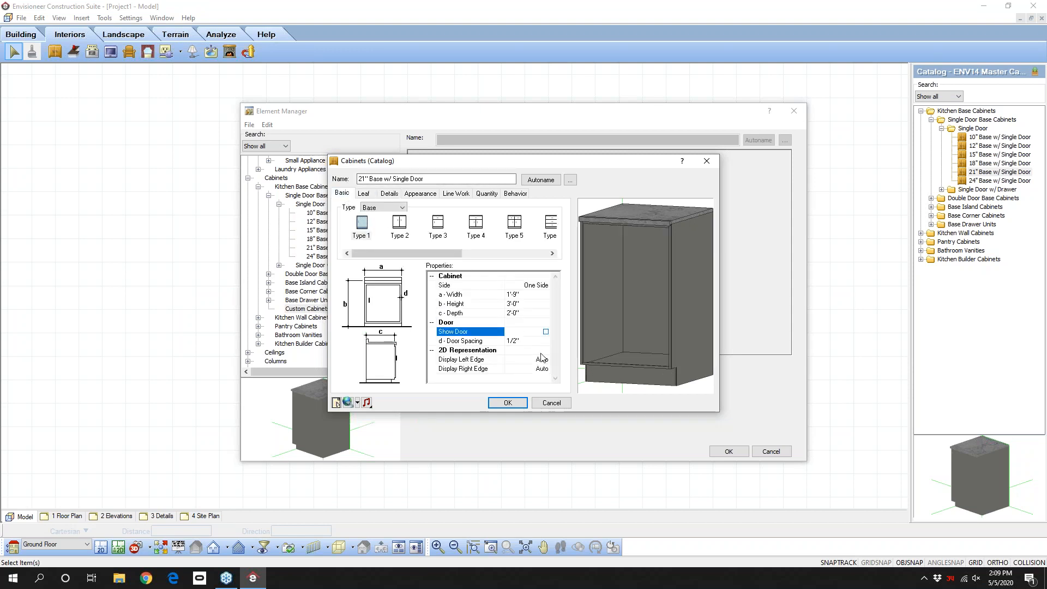
click(390, 194)
click(347, 360)
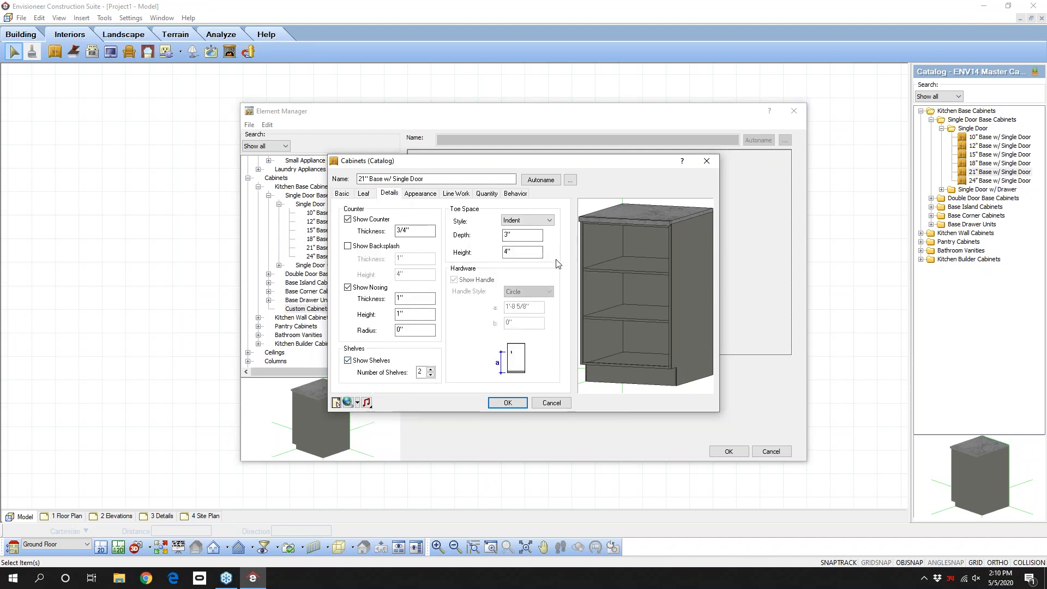
click(431, 369)
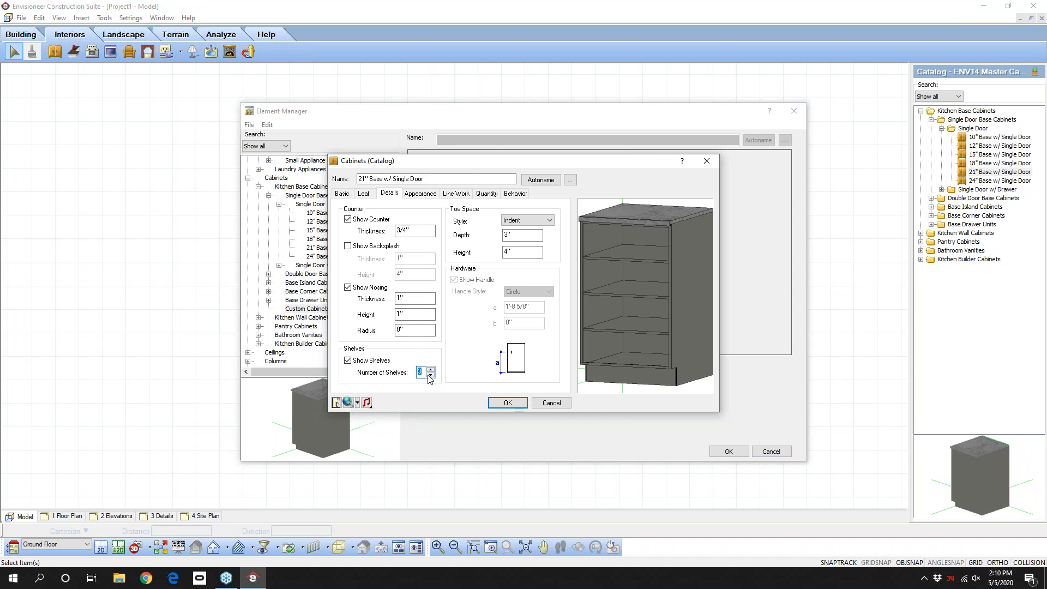
click(430, 375)
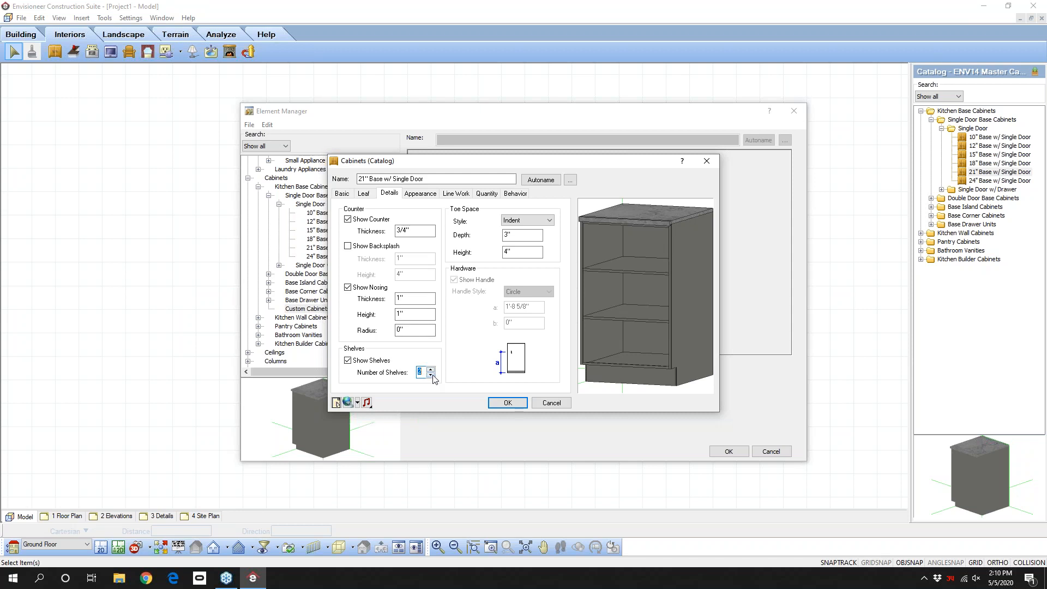
Step: Turn the shelves off and show the cabinet's door again
click(348, 360)
click(342, 194)
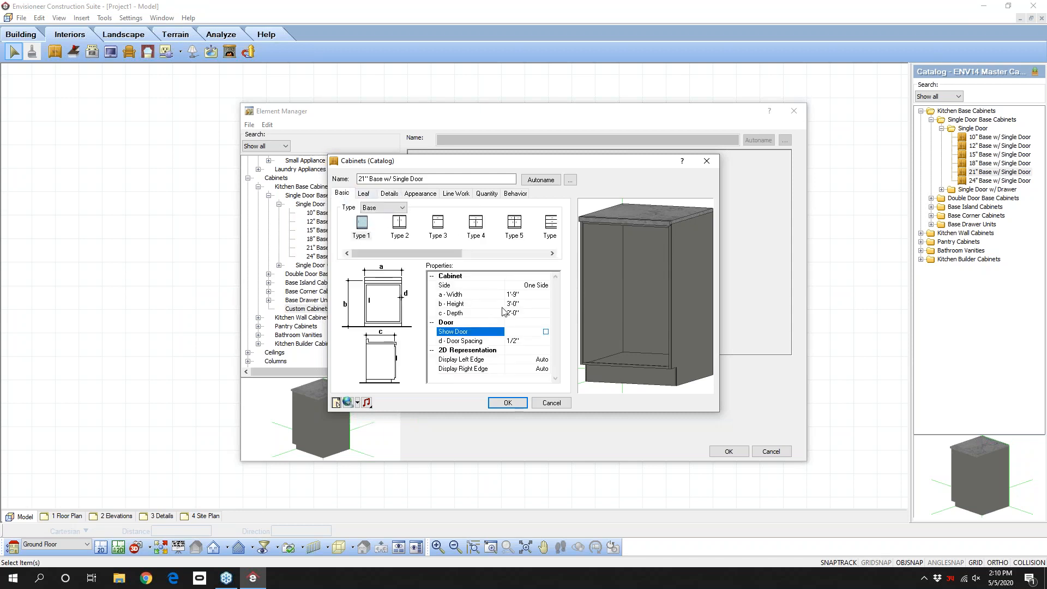
click(546, 332)
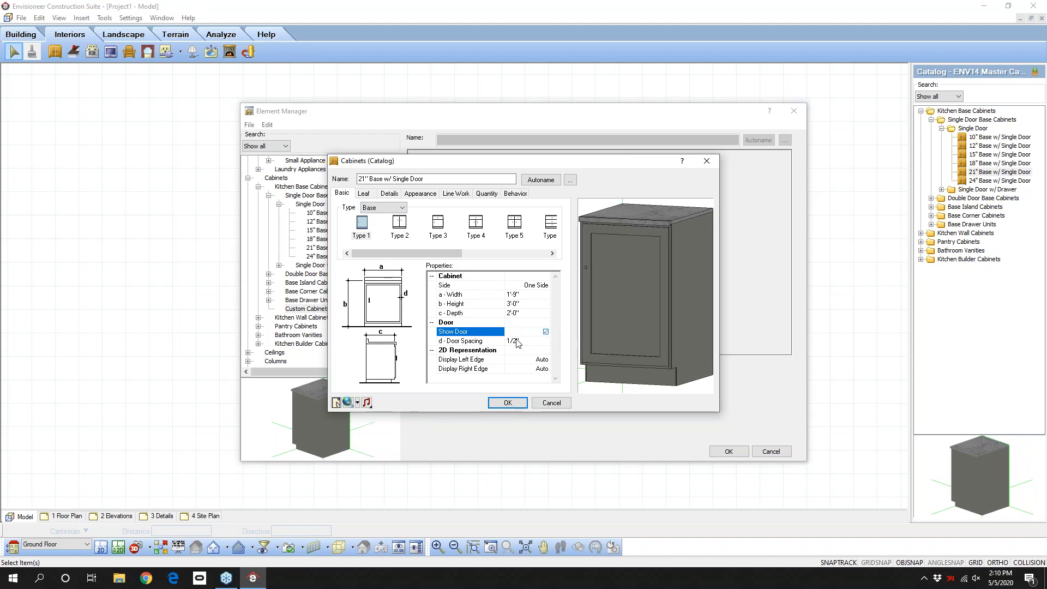
Step: Try the None and Floating toe space styles and set the style back to Indent
click(389, 194)
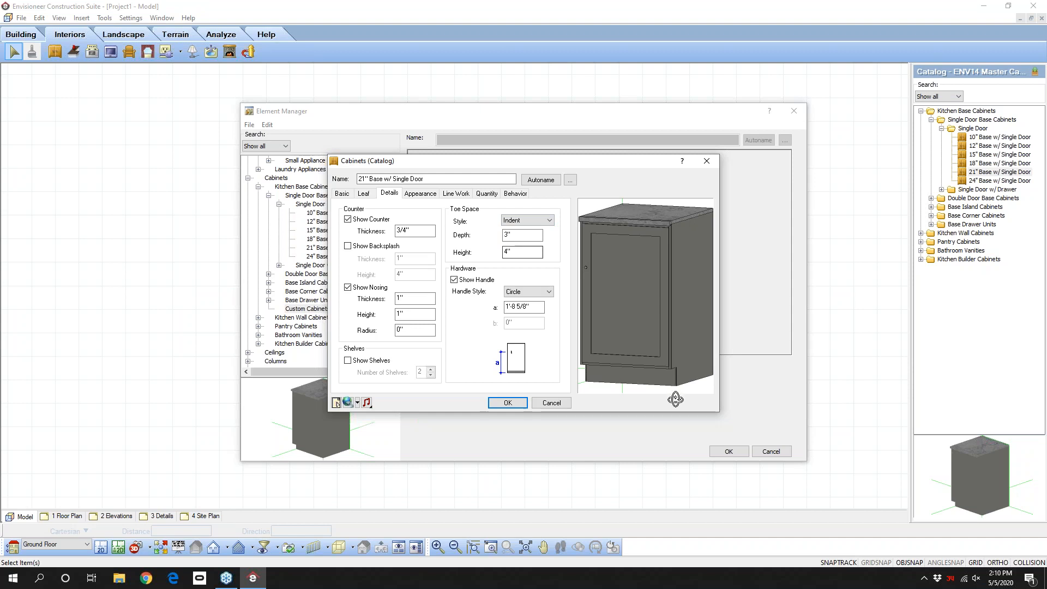
click(524, 221)
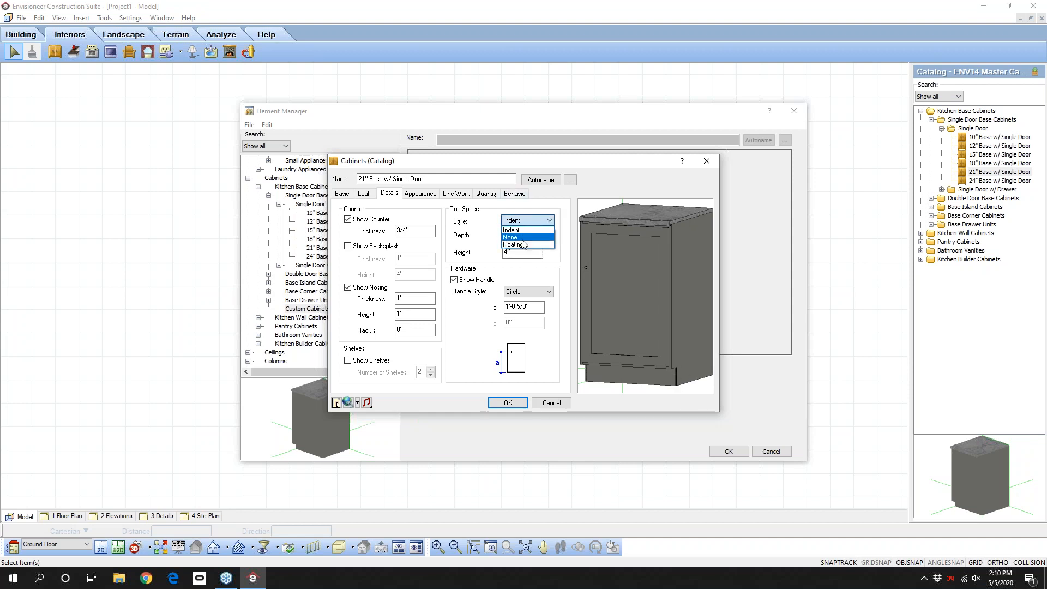
click(523, 237)
mouse_move(658, 320)
mouse_down()
mouse_move(633, 319)
mouse_move(655, 321)
mouse_up()
click(547, 221)
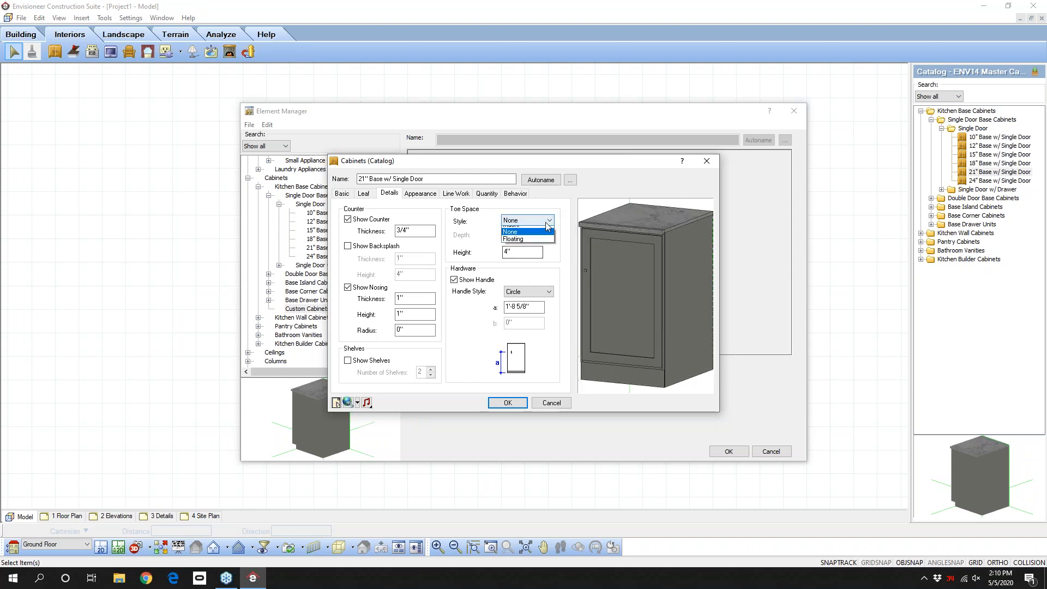
click(522, 245)
drag(625, 308, 629, 310)
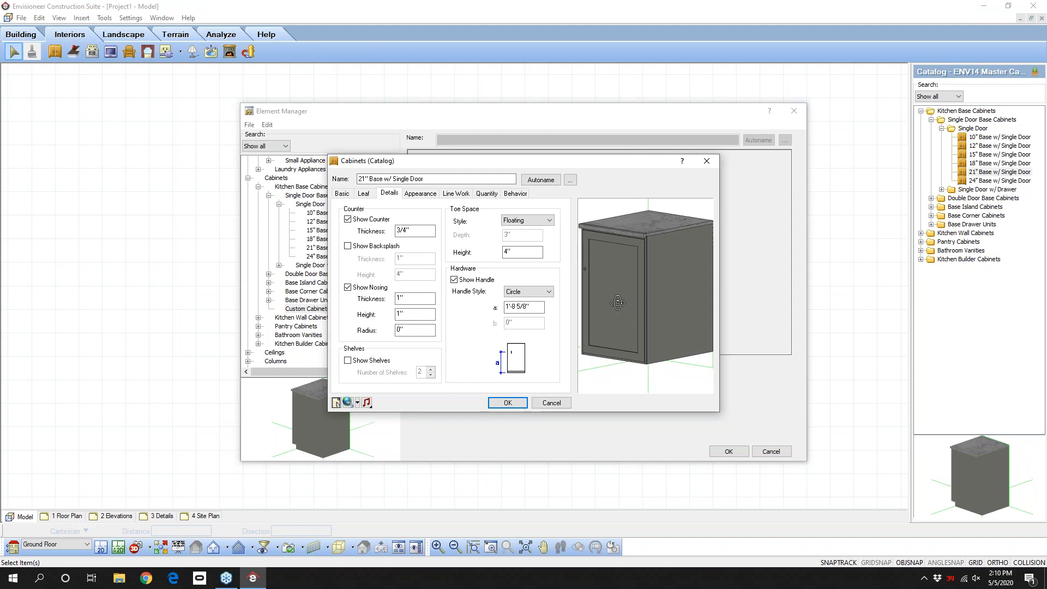
click(548, 221)
click(528, 237)
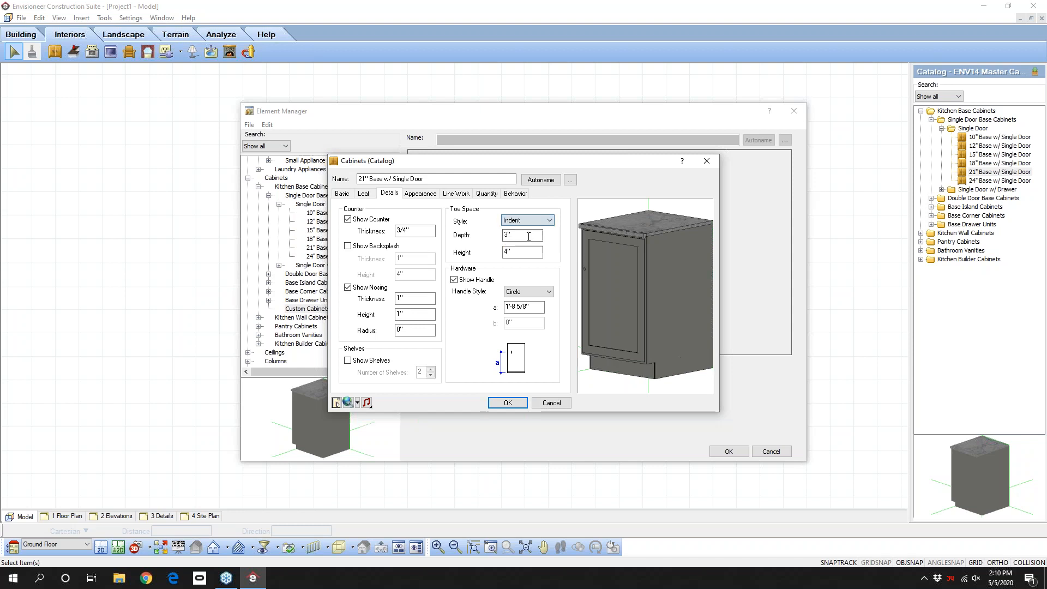
mouse_move(617, 322)
mouse_down()
mouse_move(626, 321)
mouse_move(617, 321)
mouse_up()
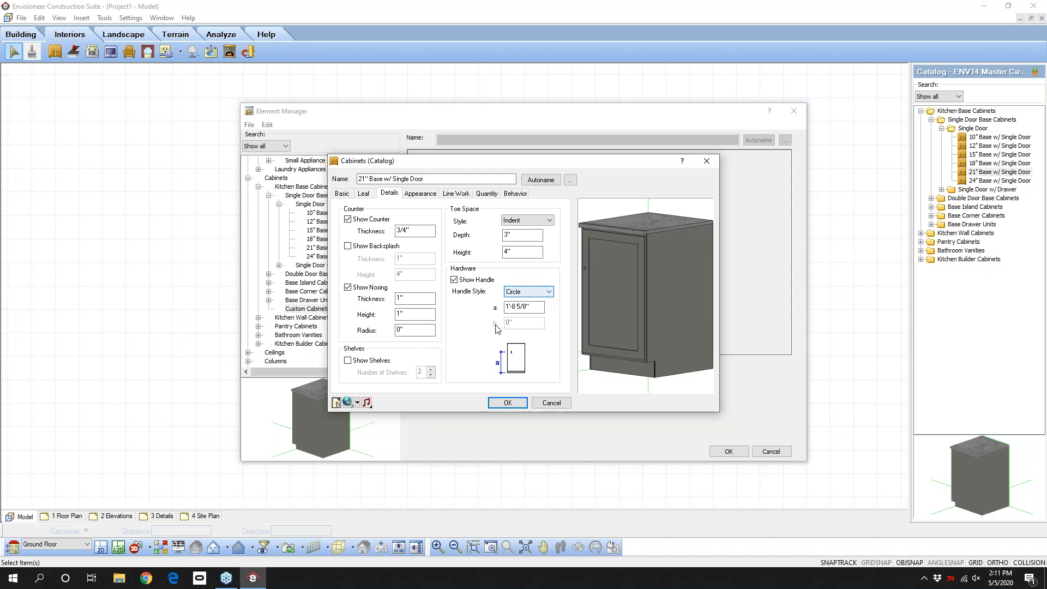
Step: Try the Box handle style on the cabinet door and change it to Cylinder
click(549, 295)
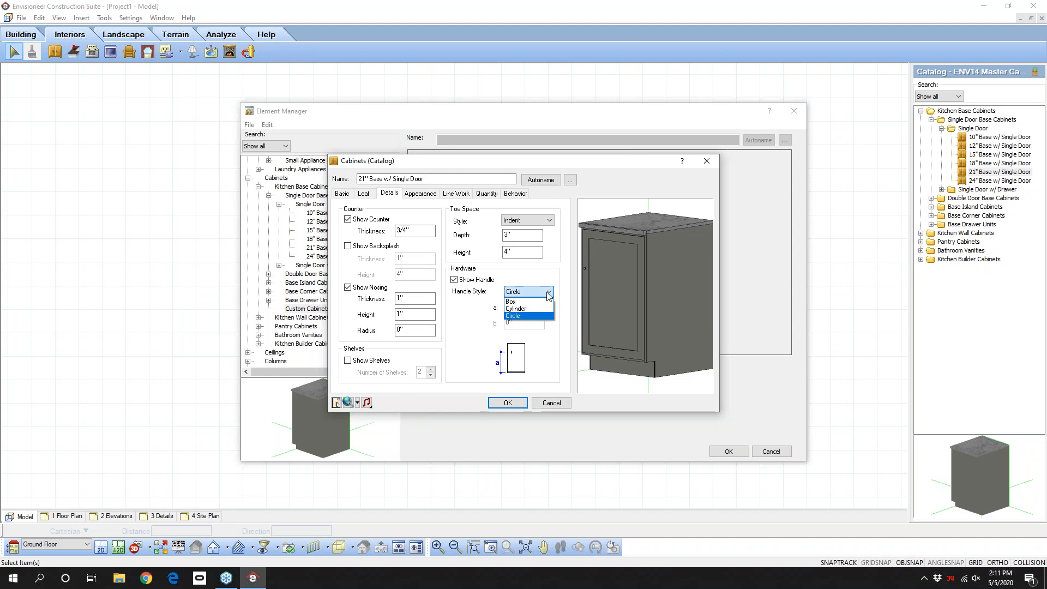
click(512, 302)
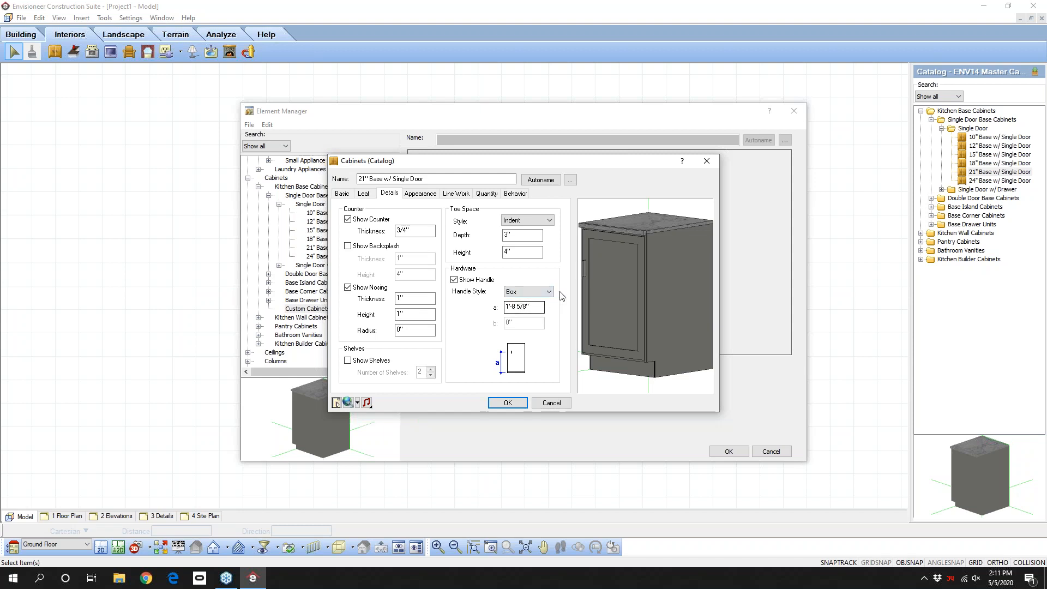
click(549, 294)
click(515, 310)
mouse_move(627, 281)
mouse_down()
mouse_move(651, 276)
mouse_move(626, 292)
mouse_up()
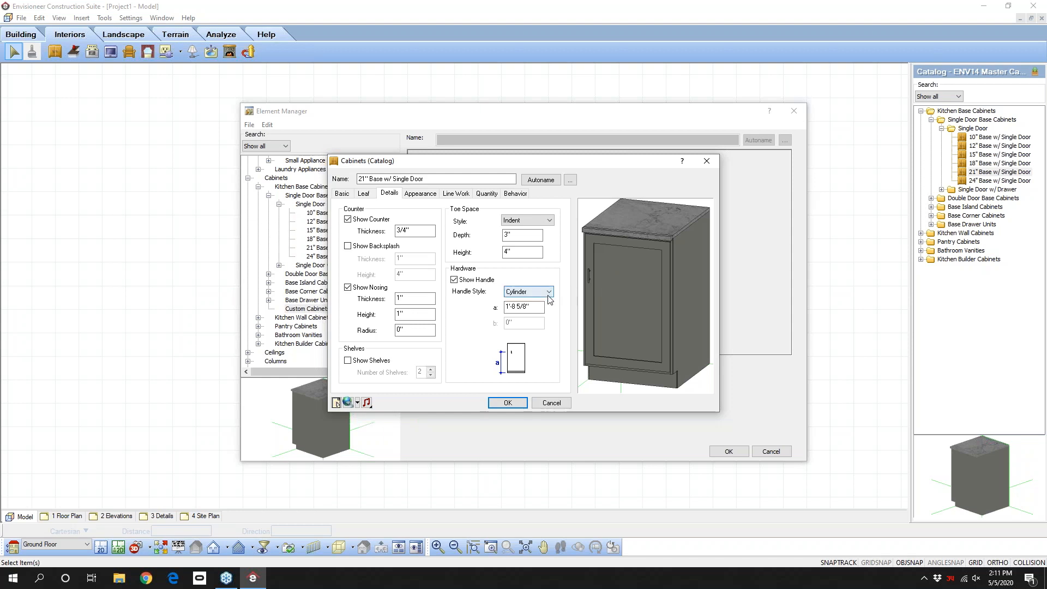
Step: Turn off the handle on the cabinet door
click(540, 291)
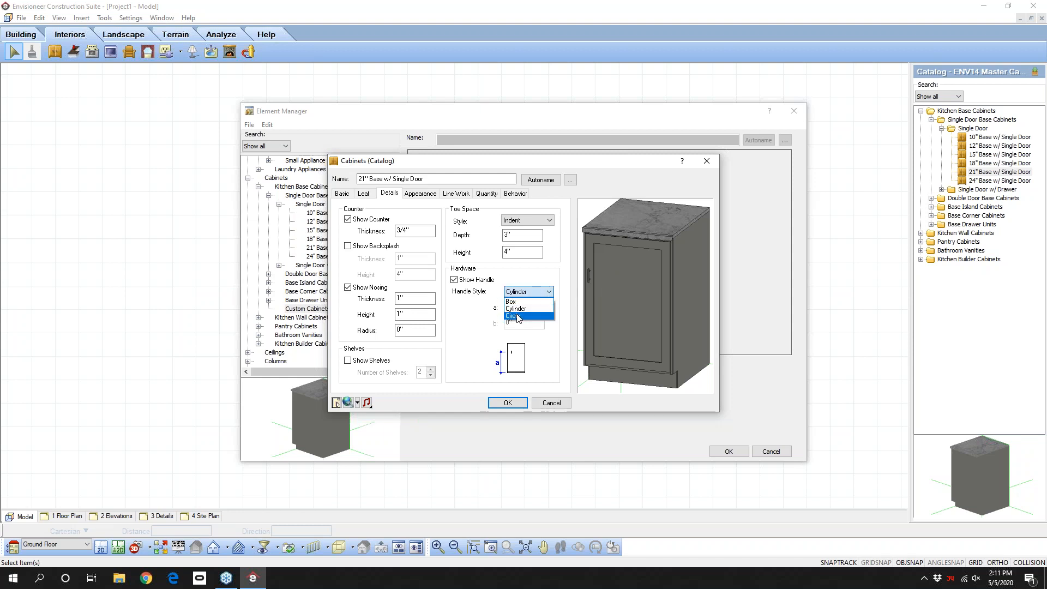
click(549, 291)
click(453, 280)
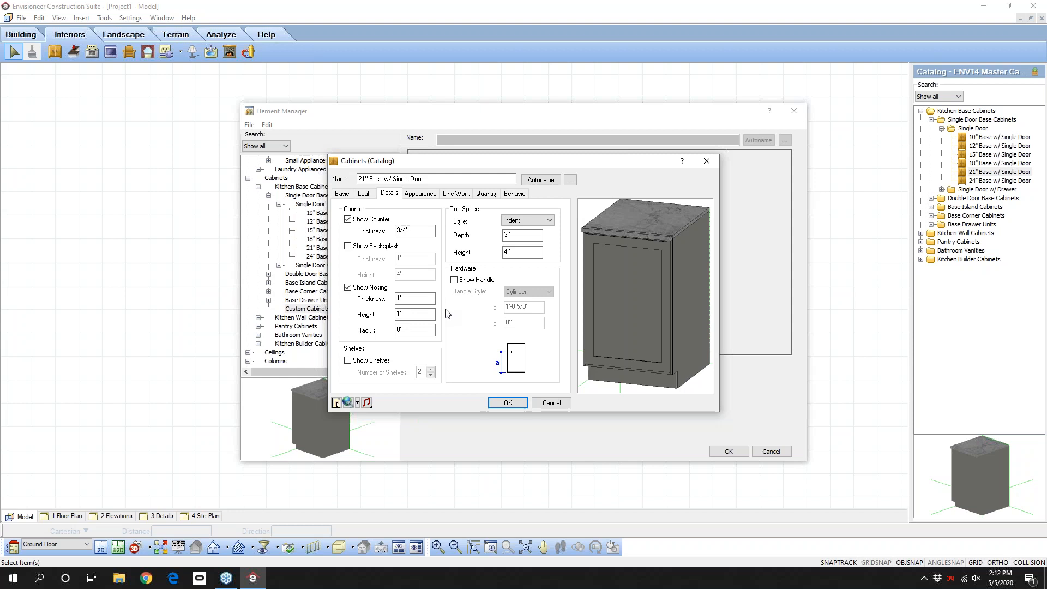
Step: Review the cabinet's component materials, line work, quantity and behavior settings
click(422, 193)
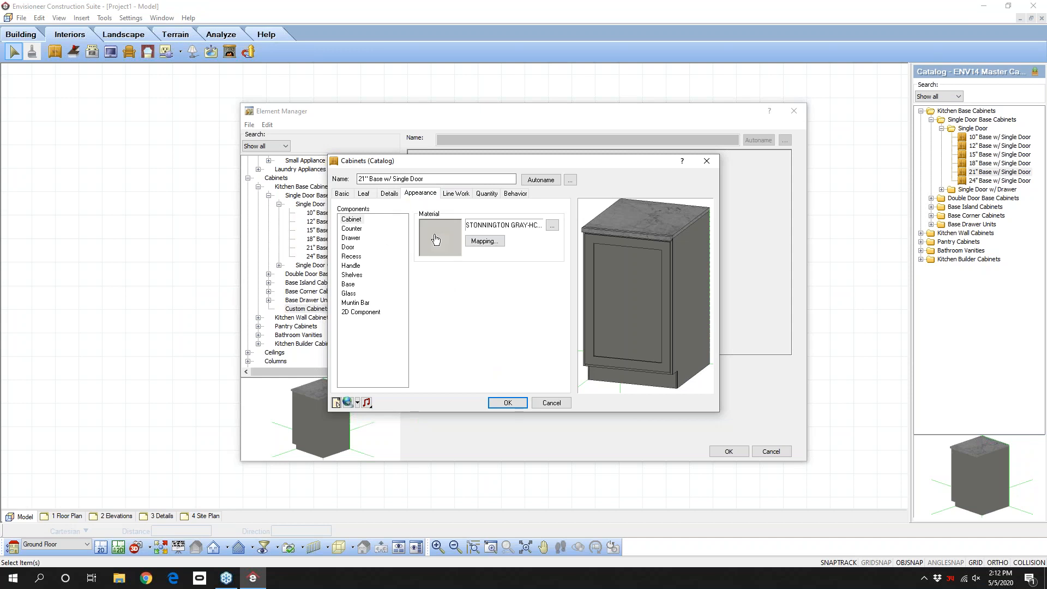
click(352, 229)
click(351, 238)
click(351, 257)
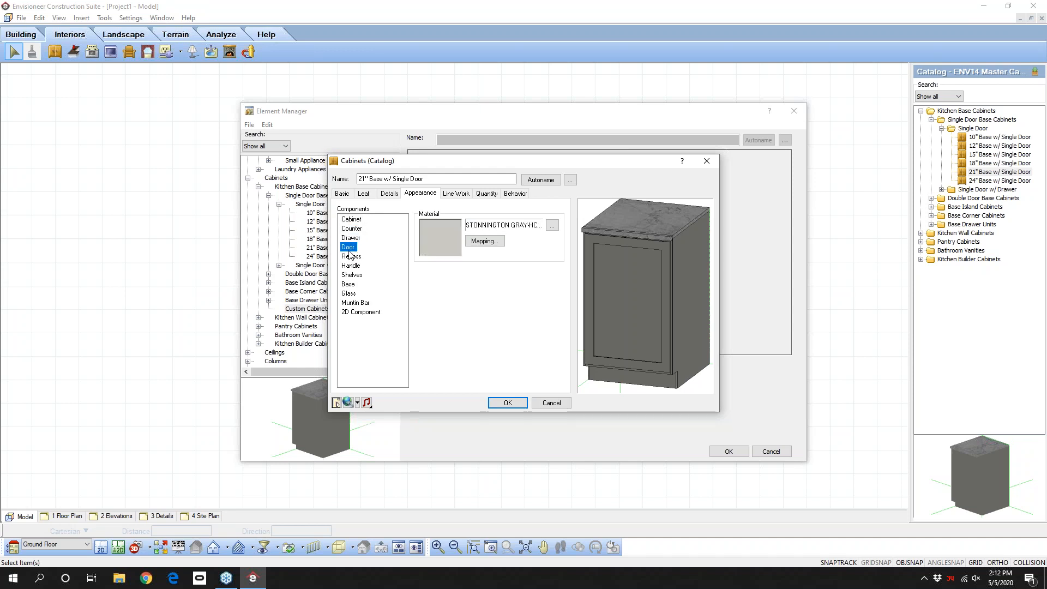
click(456, 194)
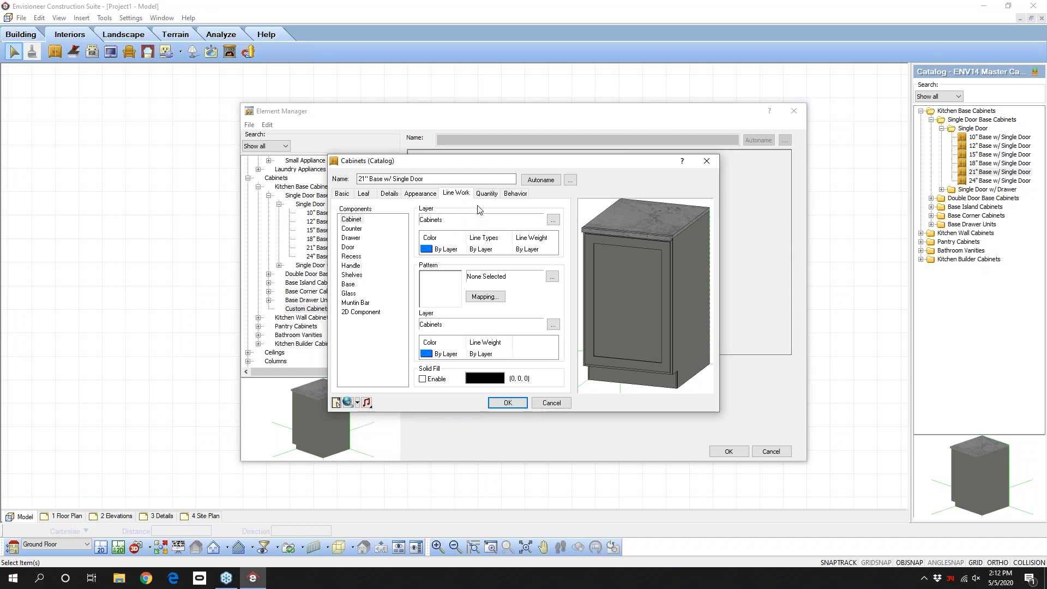
click(486, 195)
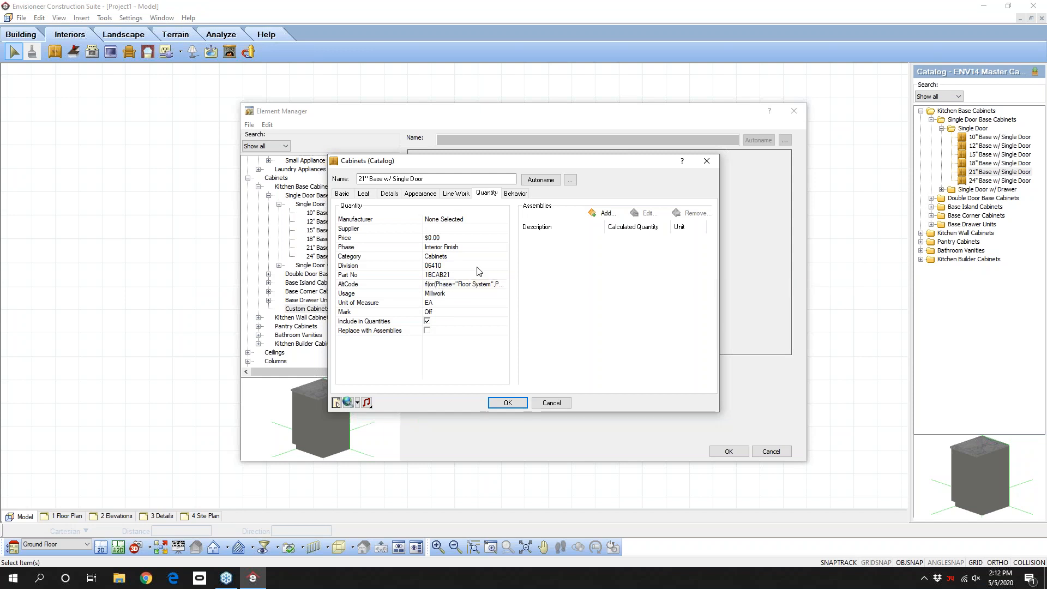
click(514, 193)
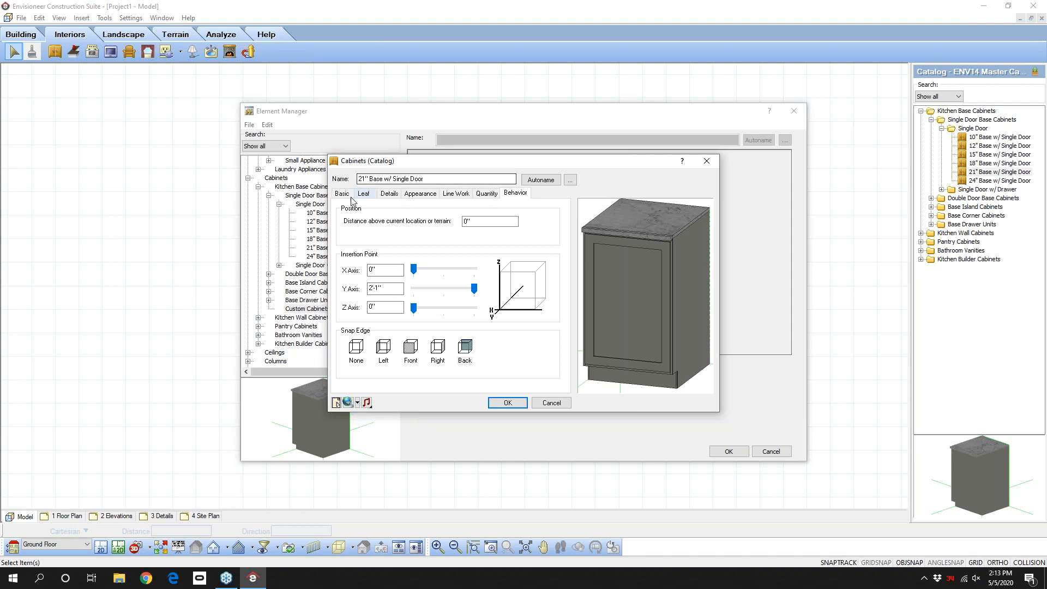
Step: Set the cabinet's width to 2'-1" in its basic properties
click(342, 193)
click(529, 295)
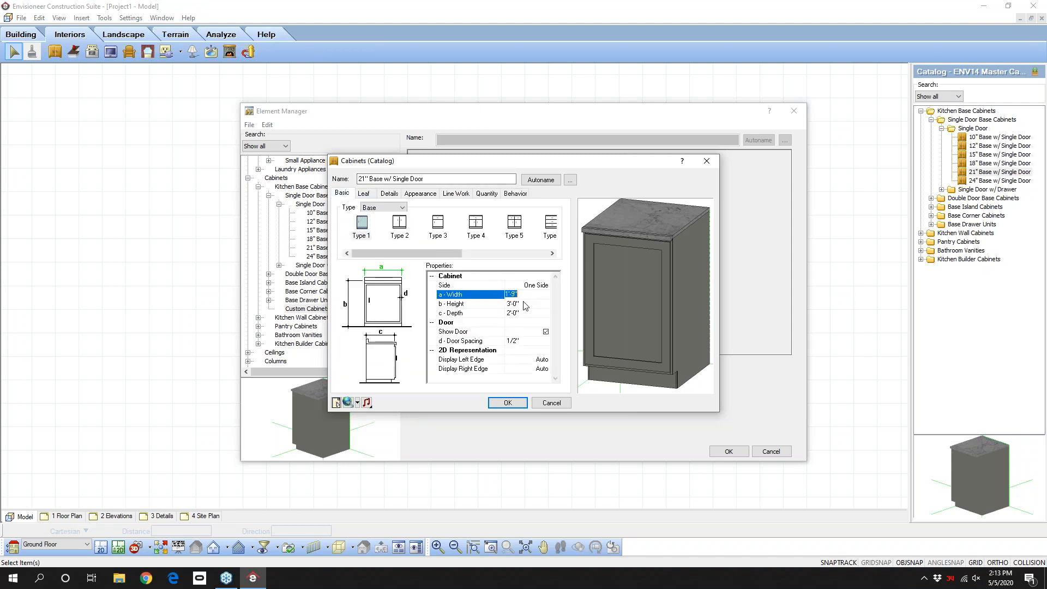
text(2'-1)
click(505, 306)
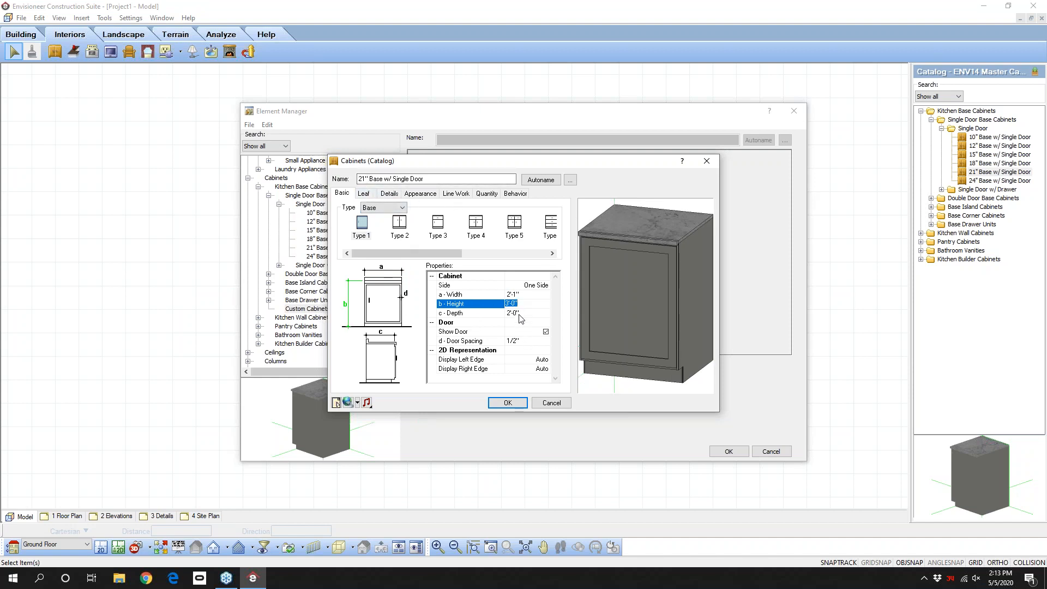
Step: Generate the cabinet's name automatically and review the variables and separators used for automatic naming
click(541, 182)
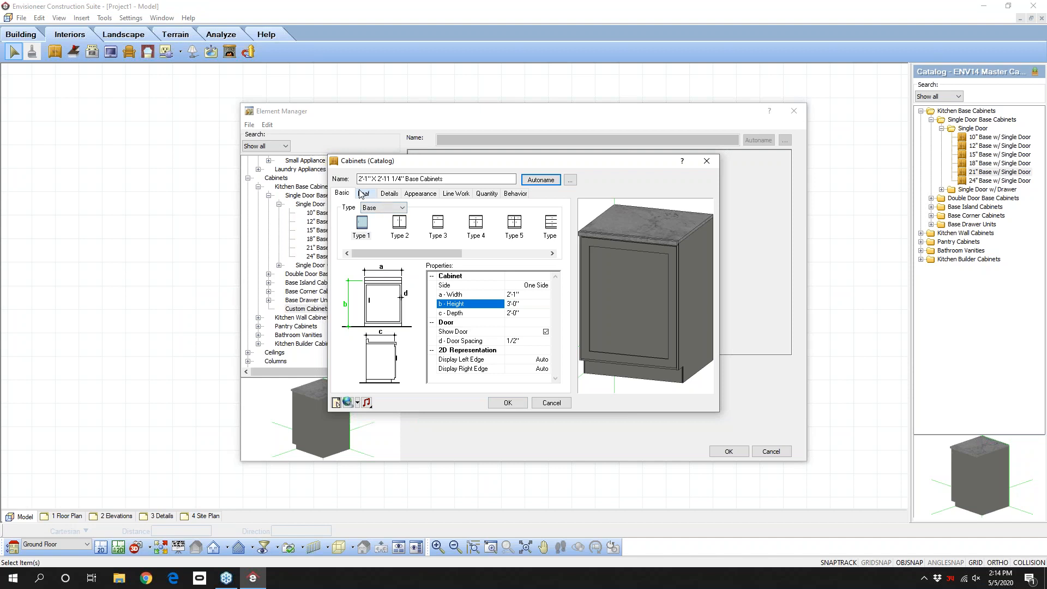
click(570, 180)
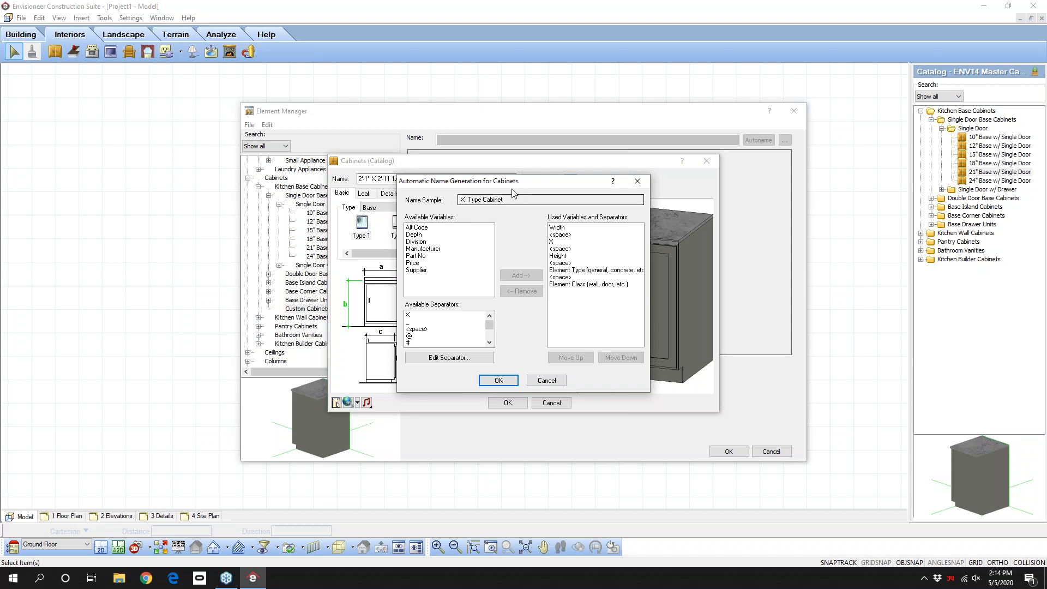
drag(523, 182, 630, 181)
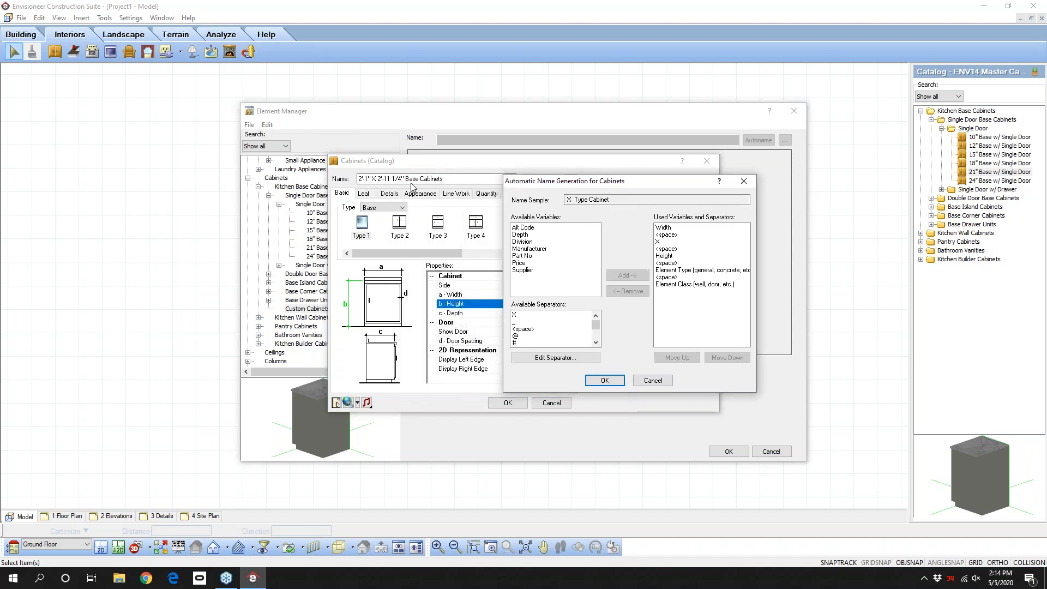
click(649, 379)
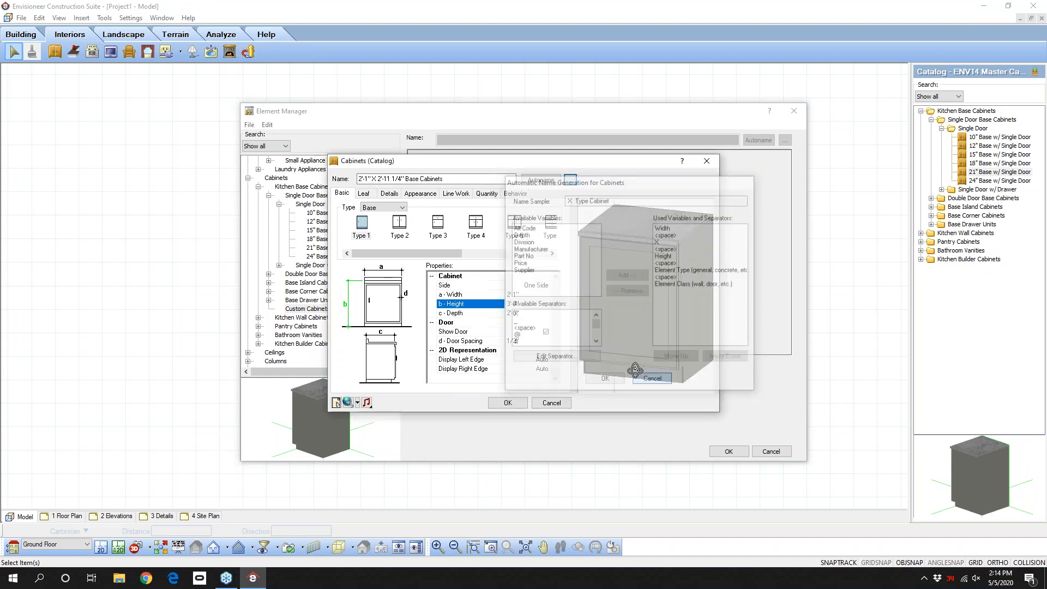
Step: Name the cabinet 2'-1" Base Cabinet and save it to the catalog
drag(451, 180, 345, 181)
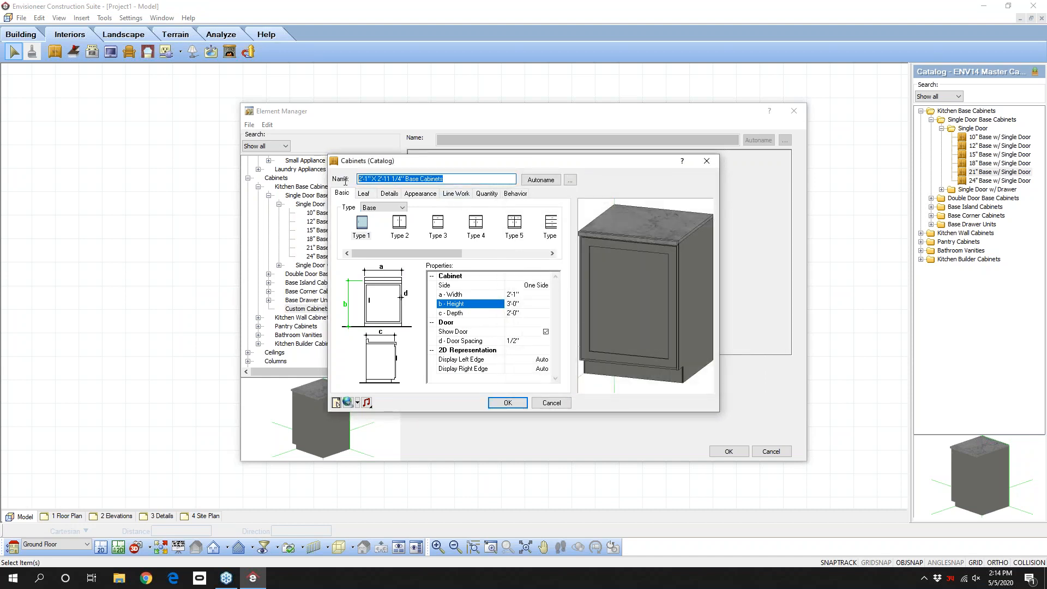
drag(433, 164, 496, 174)
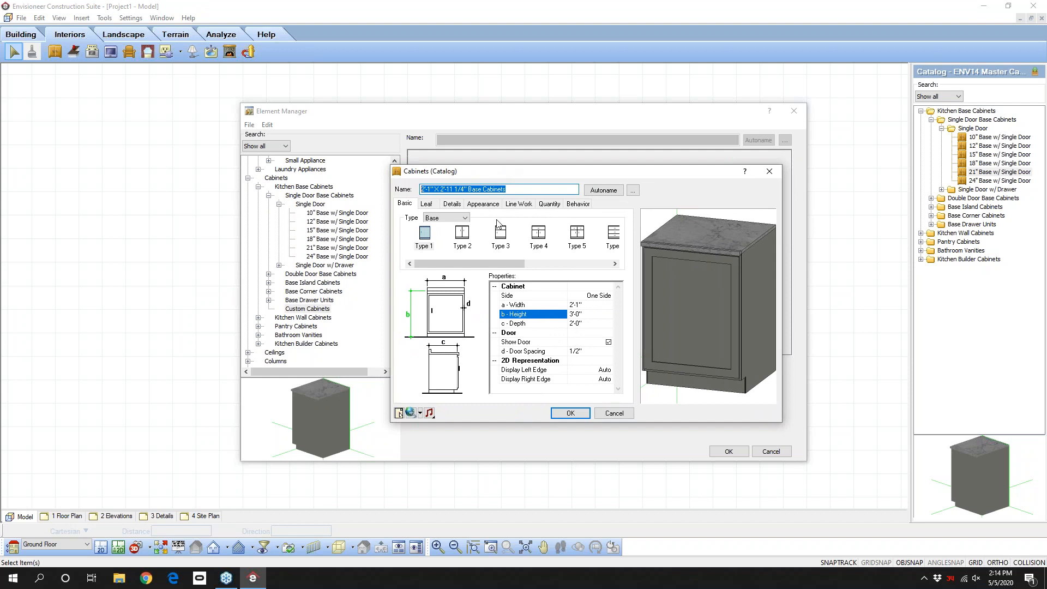
text(2'-1)
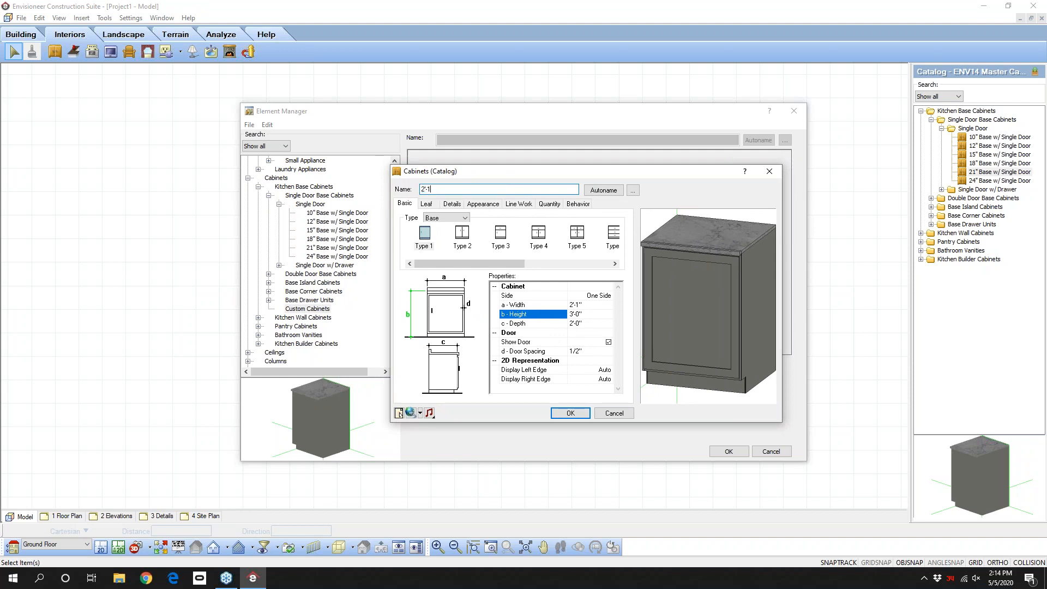
text(" BaseVC)
key(BackSpace)
text(Cabinet)
click(570, 412)
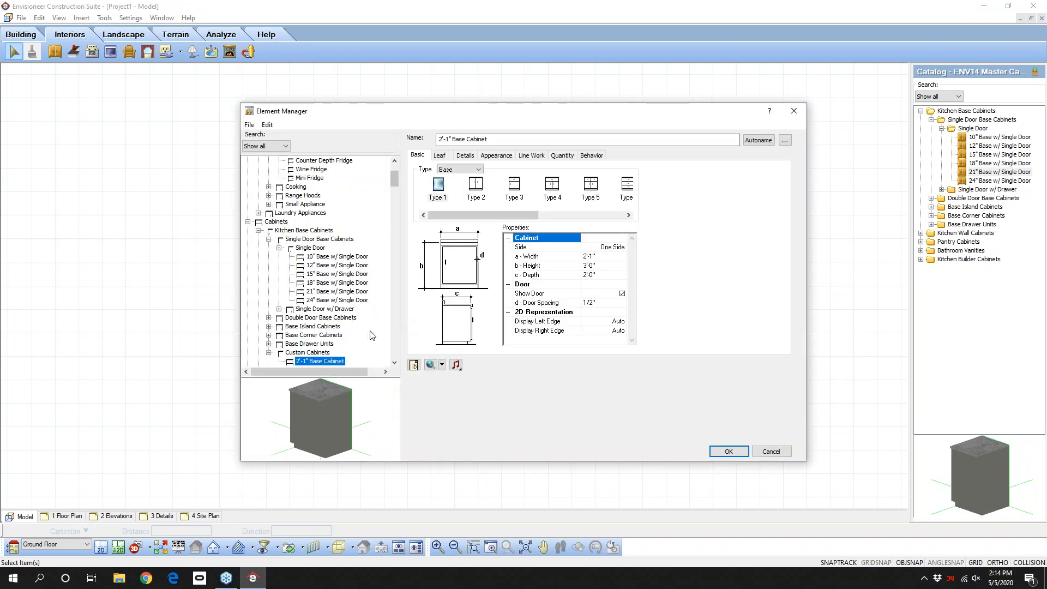
Step: Check the 2'-1" Base Cabinet entry within the Custom Cabinets group
scroll(320, 342, down, 1)
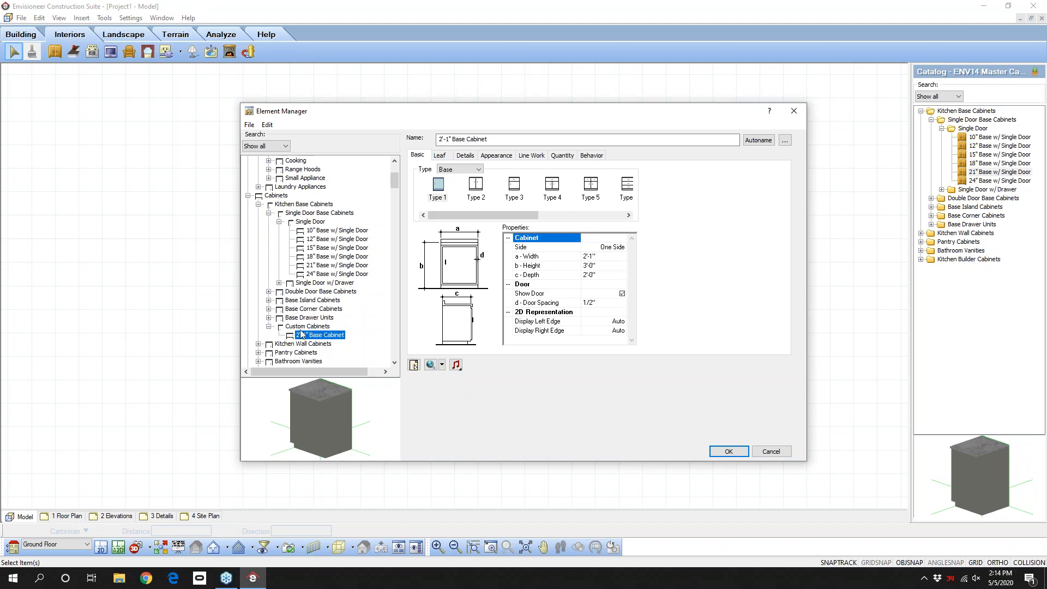
click(306, 327)
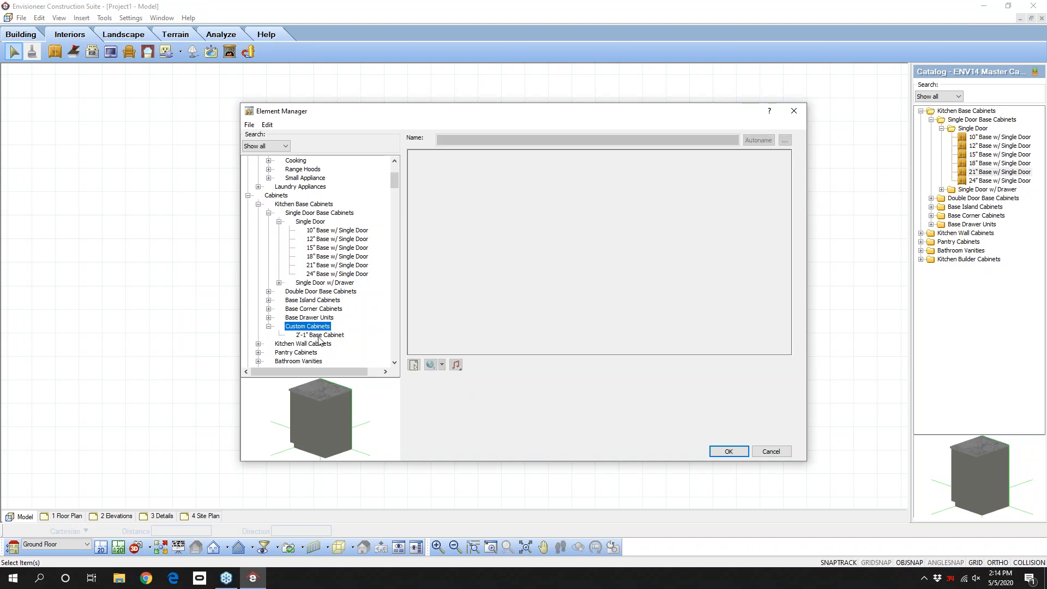
click(320, 335)
click(310, 328)
click(323, 336)
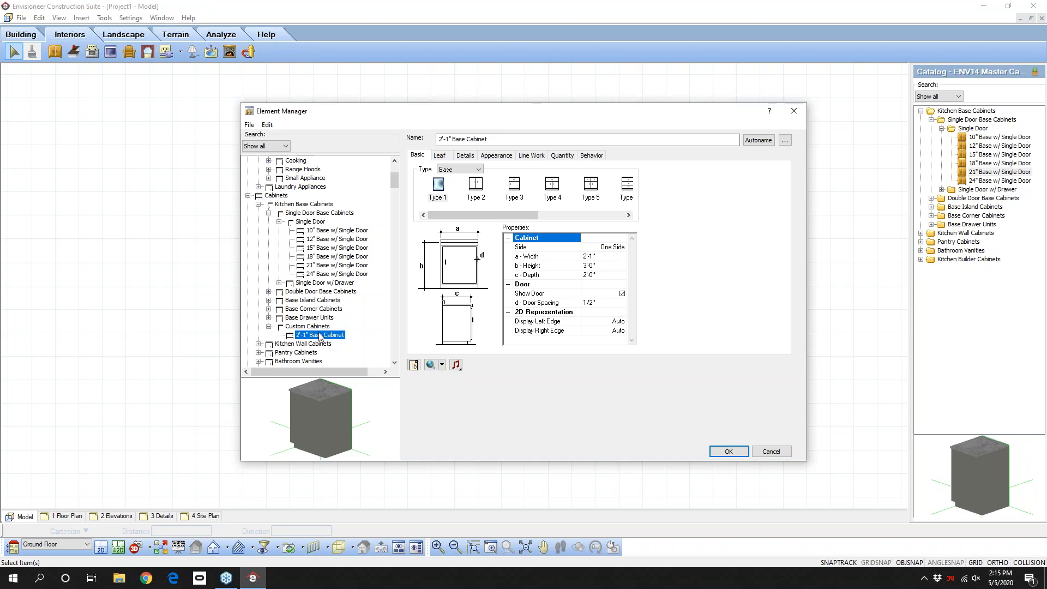
Step: Delete the Custom Cabinets group together with its 2'-1" Base Cabinet from Kitchen Base Cabinets and save the catalog changes
right_click(319, 336)
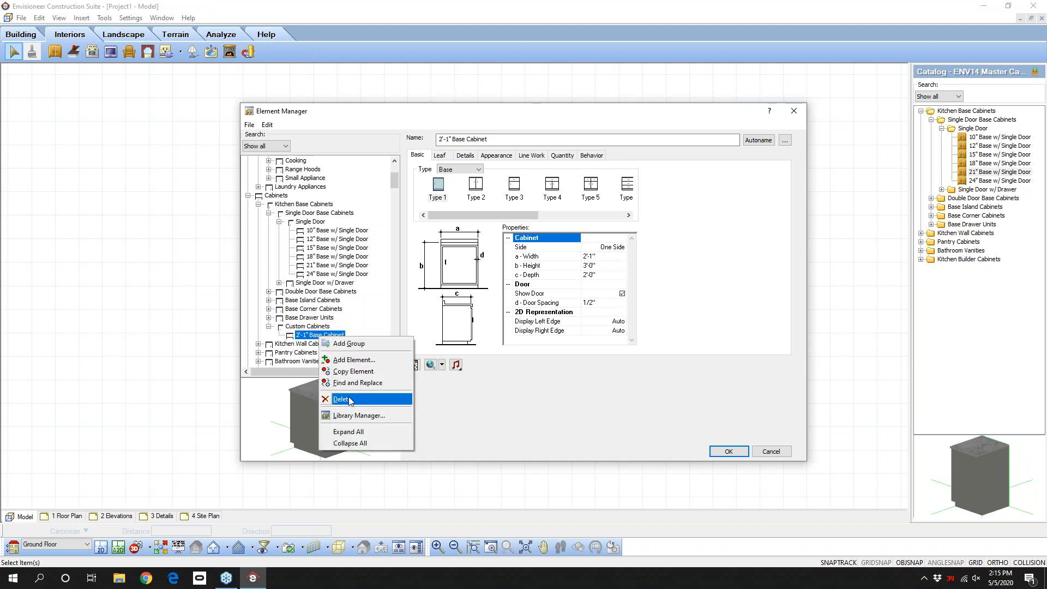
click(296, 329)
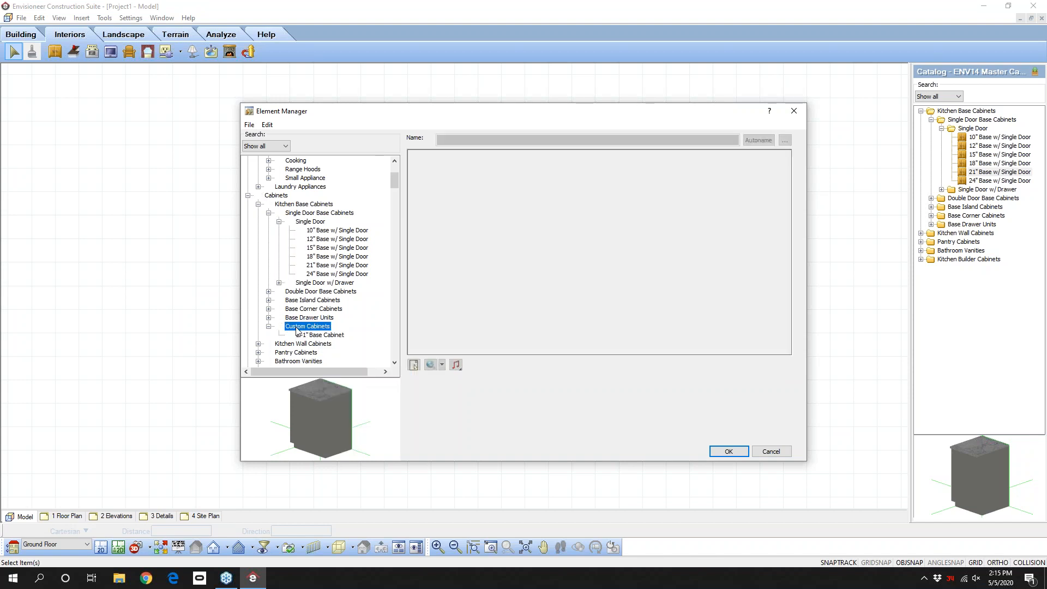
right_click(297, 329)
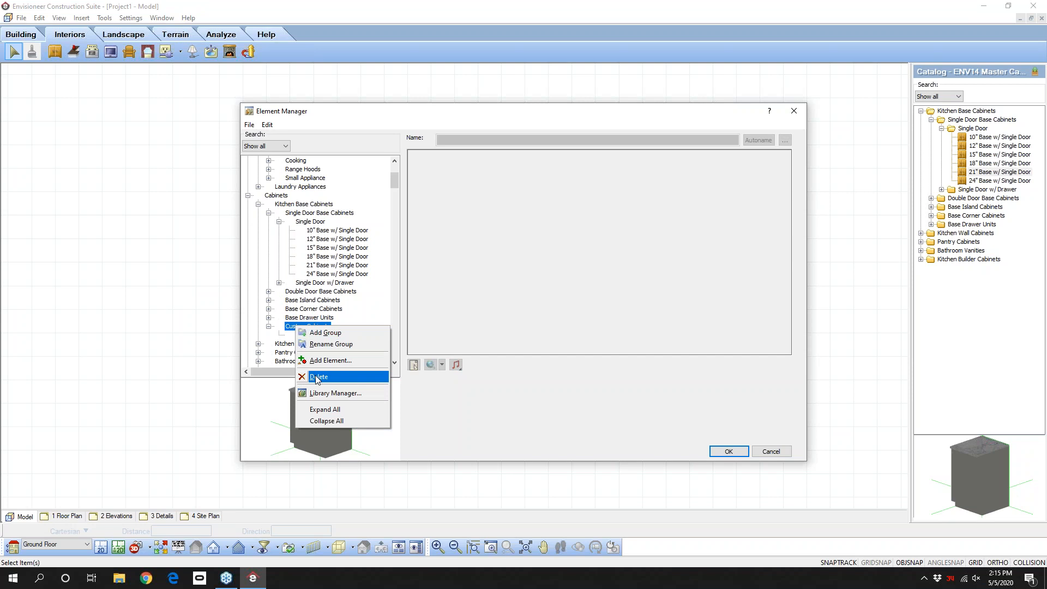
click(316, 377)
click(542, 310)
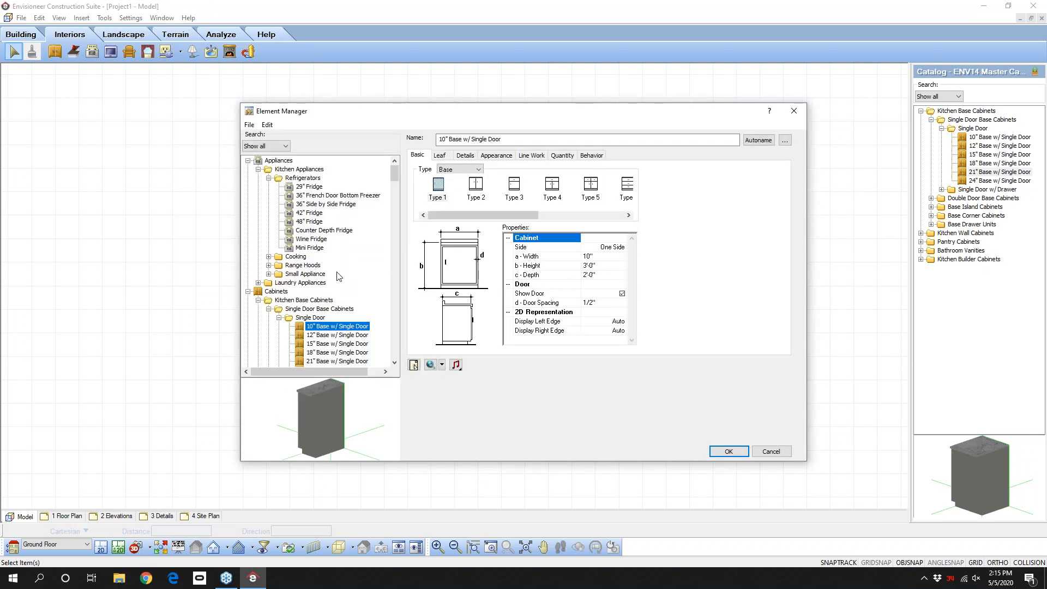
scroll(338, 276, down, 5)
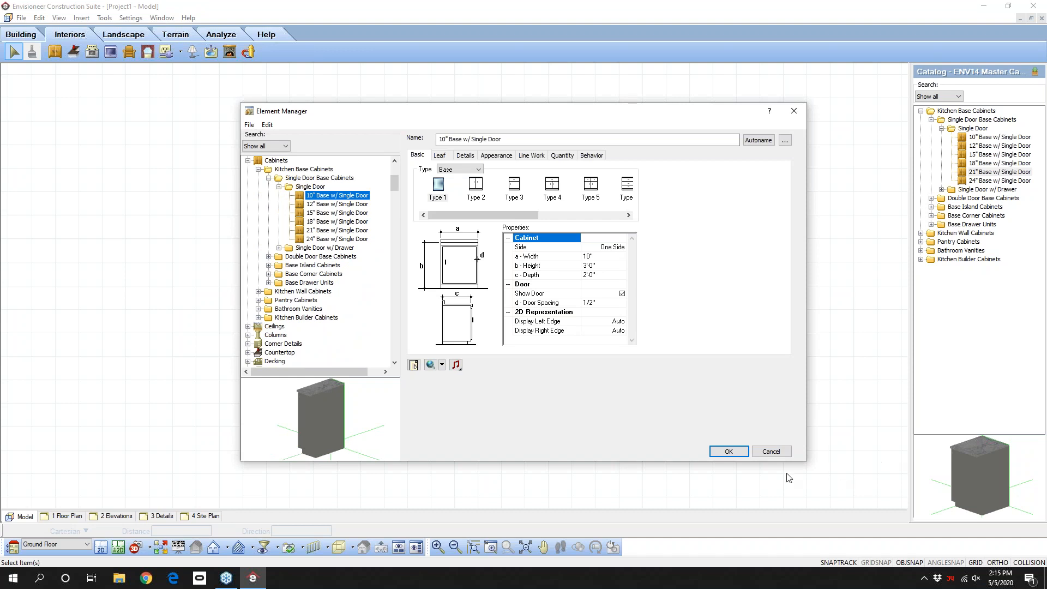
click(727, 452)
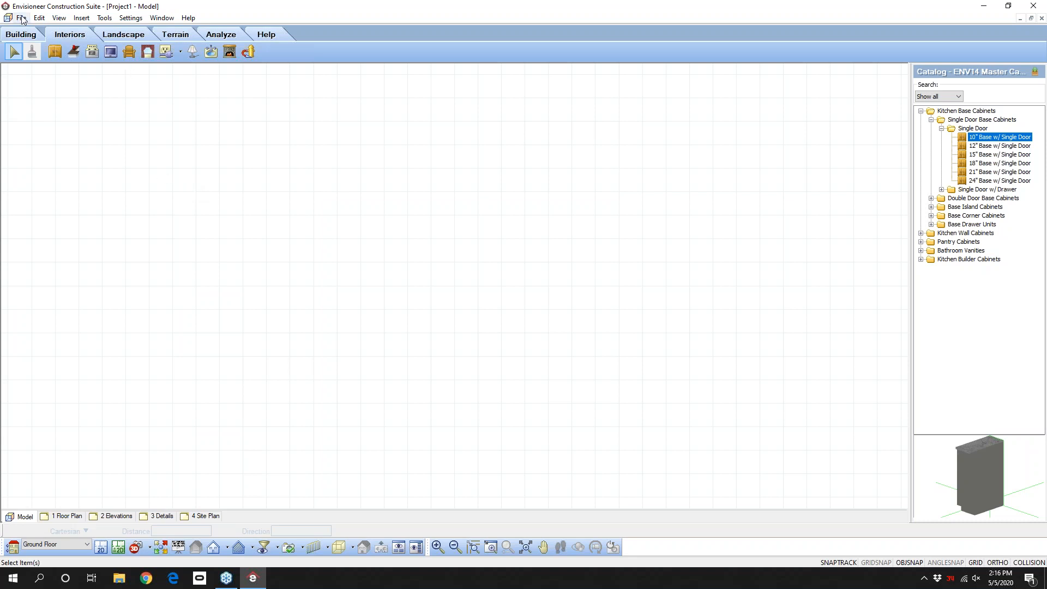
Step: Open the catalog's Library Manager, examine the available library types, and close it without changes
right_click(968, 199)
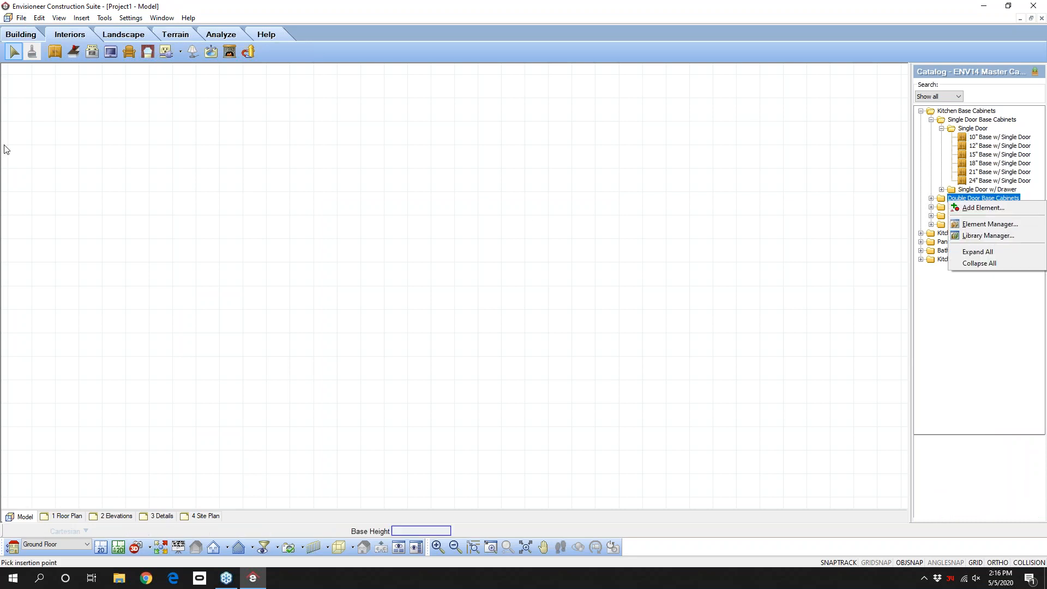
click(22, 19)
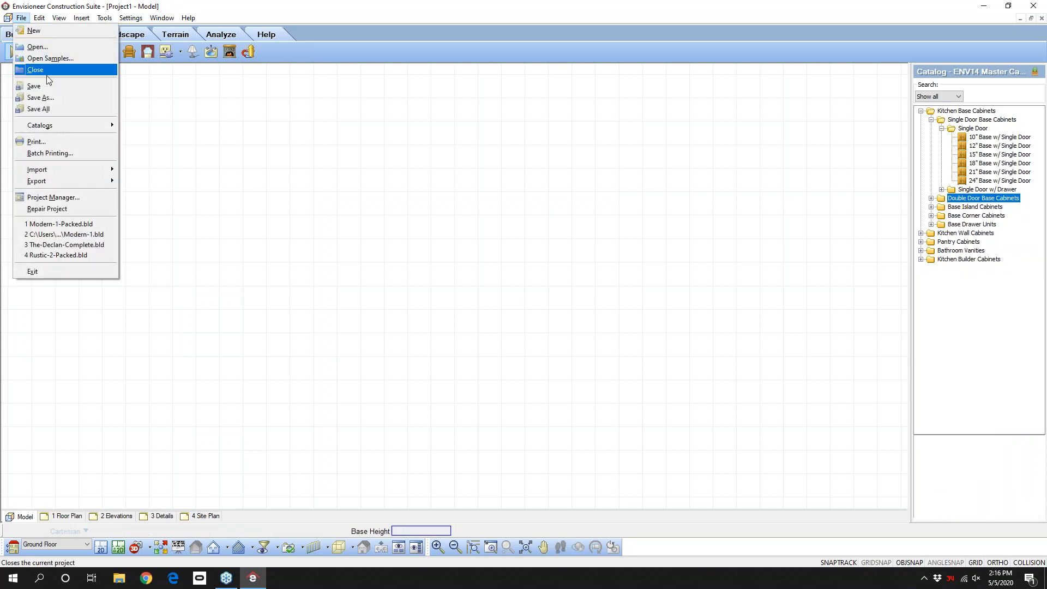
mouse_move(98, 123)
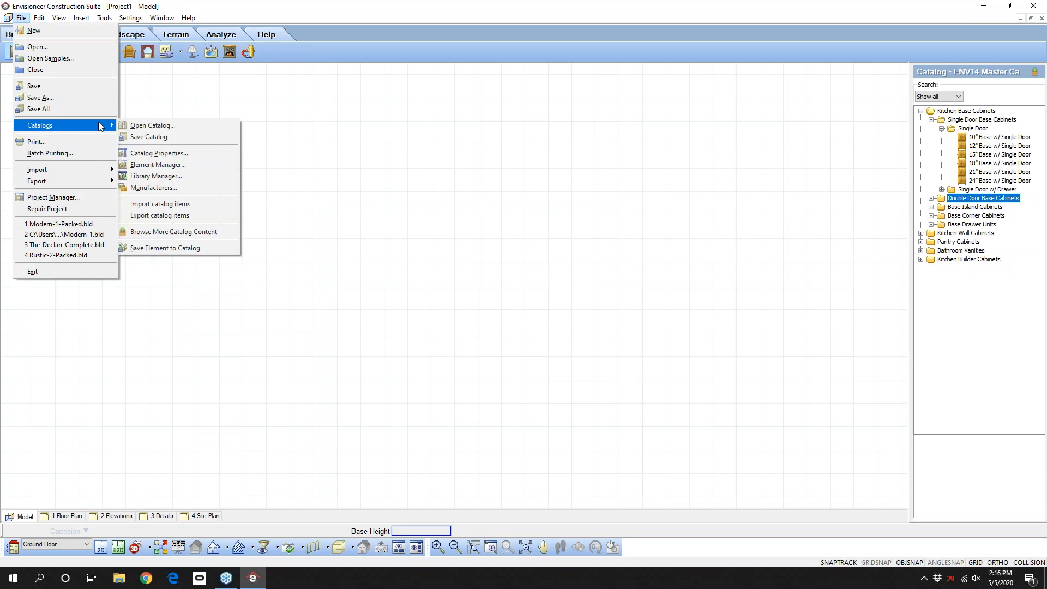
click(168, 175)
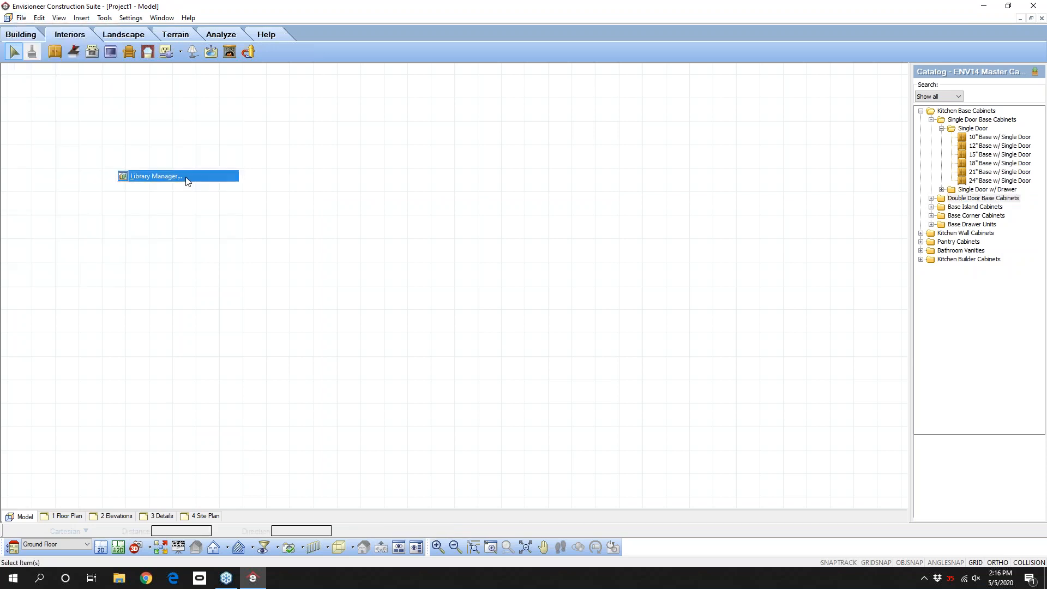
click(1033, 40)
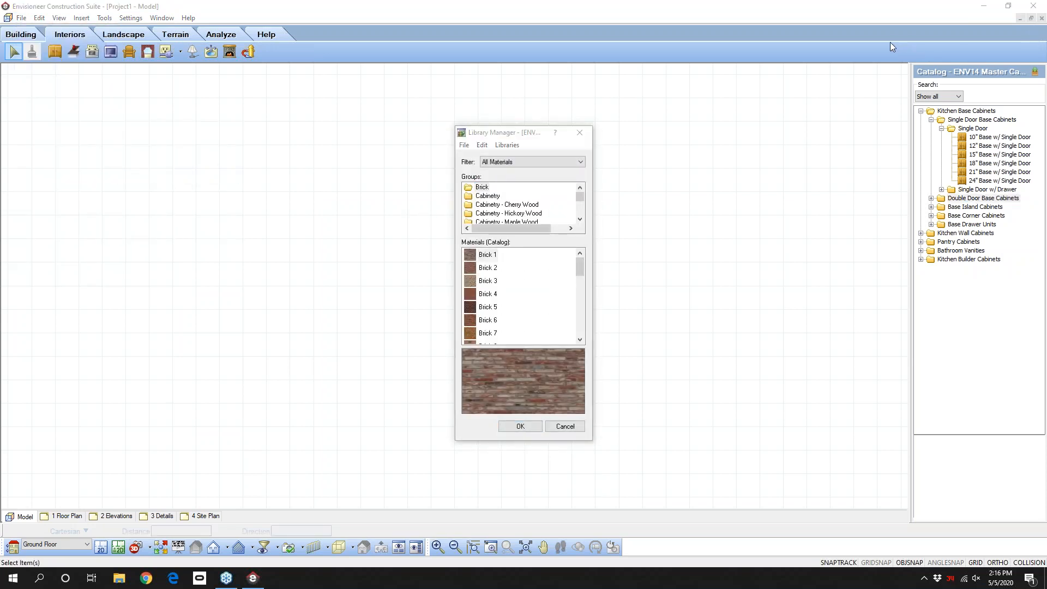
drag(502, 133, 443, 119)
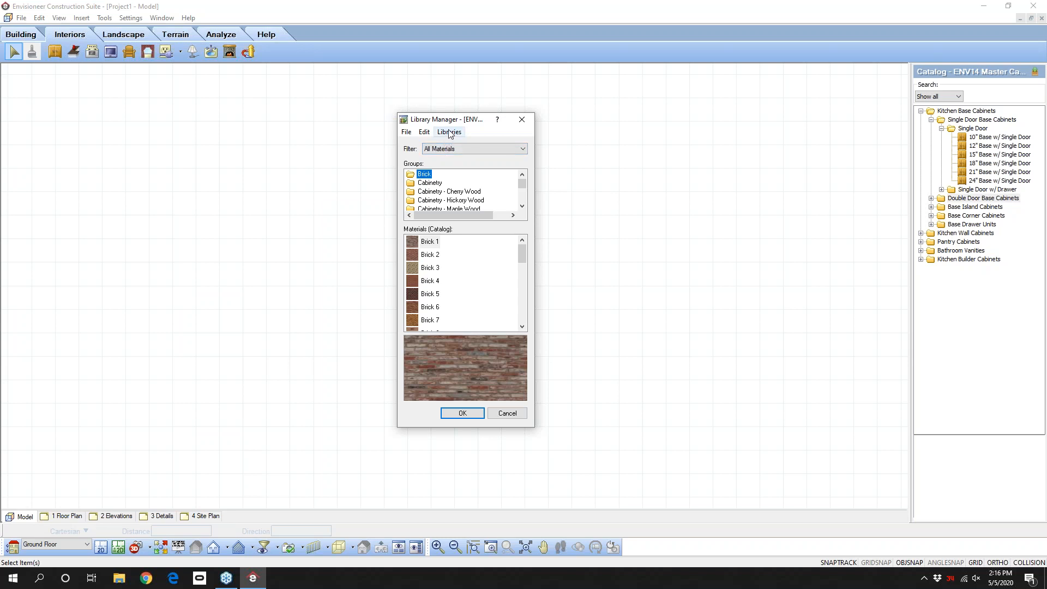
click(449, 132)
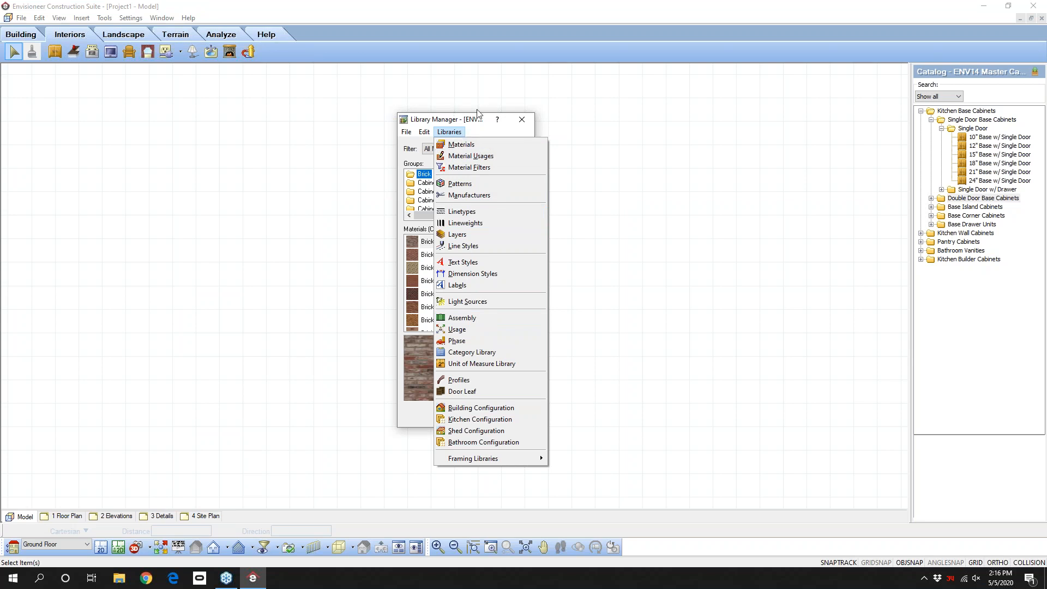
click(497, 119)
click(953, 86)
click(507, 414)
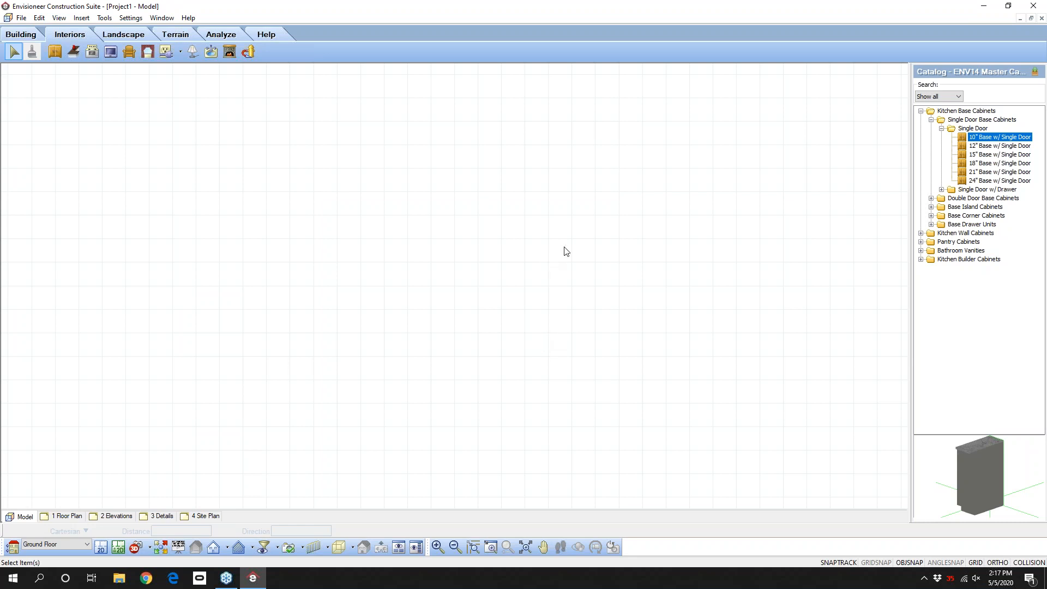
Step: Open the Element Manager and collapse the Cabinets, Windows, Custom, Concrete and exterior veneer groups to reach the Walls category
click(22, 18)
mouse_move(44, 128)
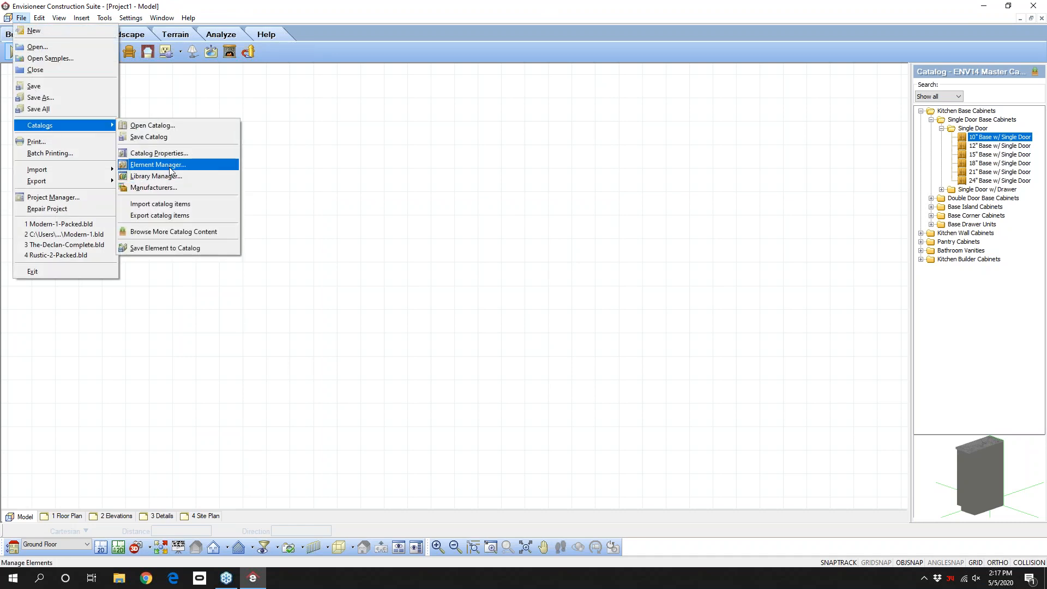
click(171, 163)
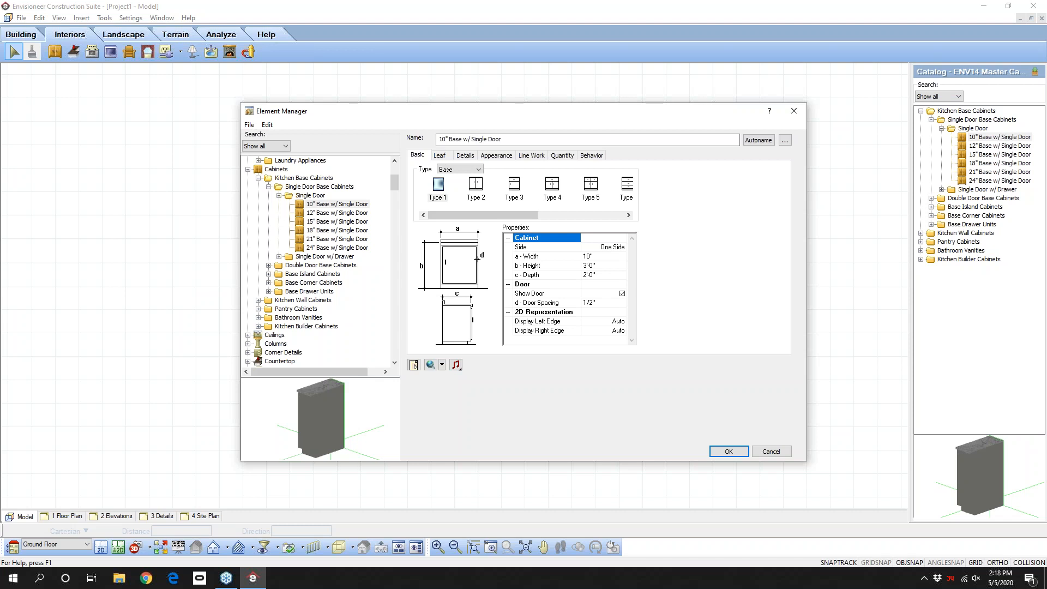
click(249, 170)
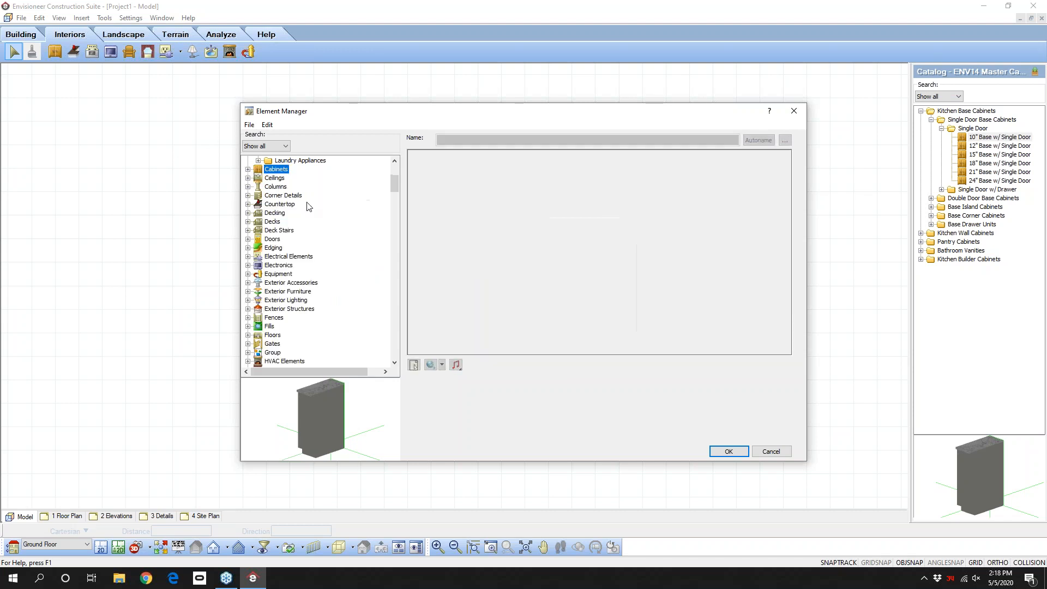
drag(391, 182, 401, 297)
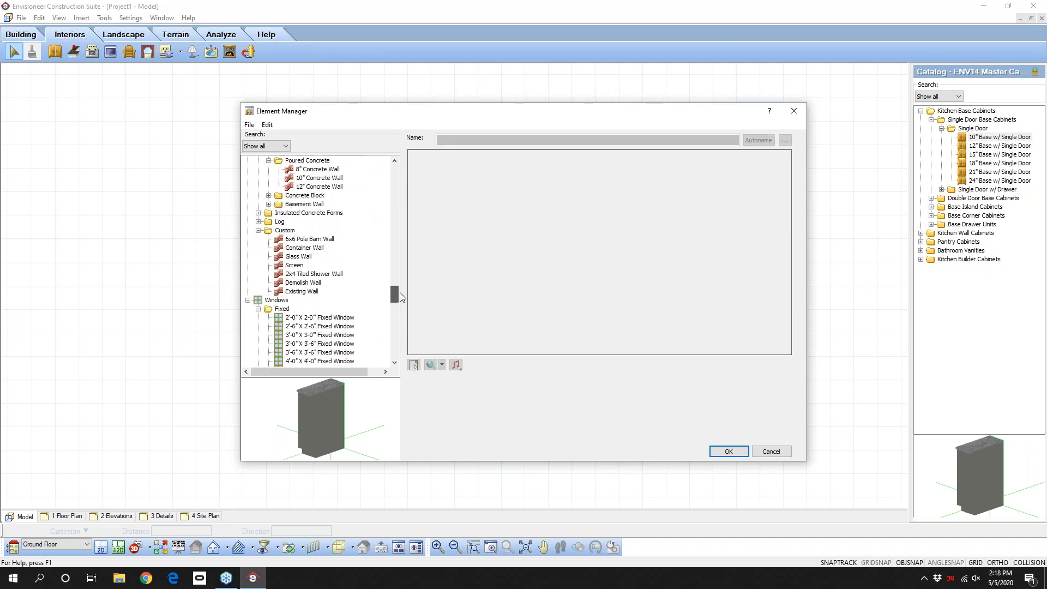
click(248, 300)
click(258, 292)
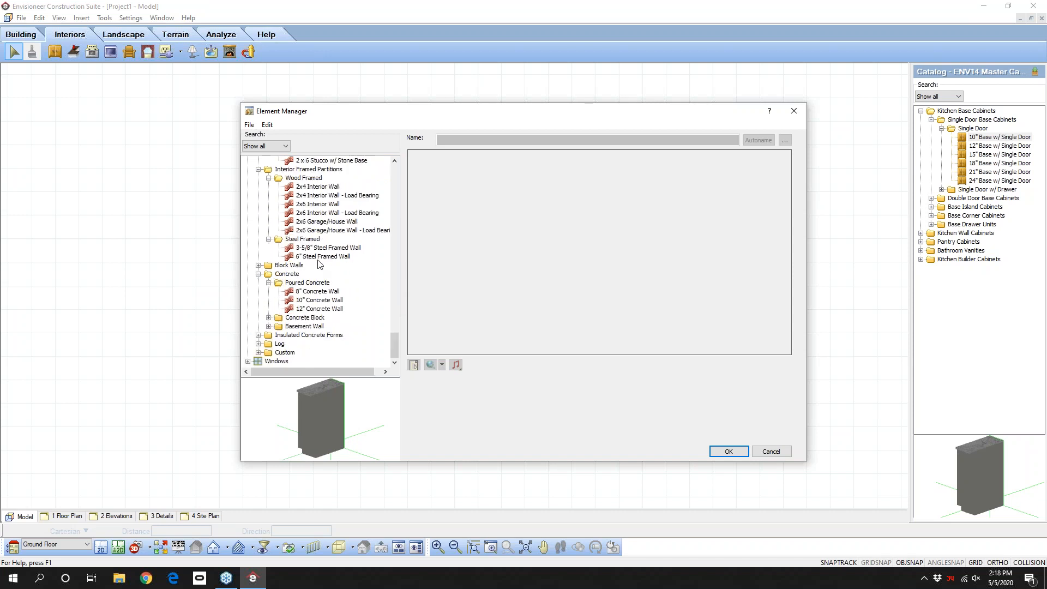
click(259, 274)
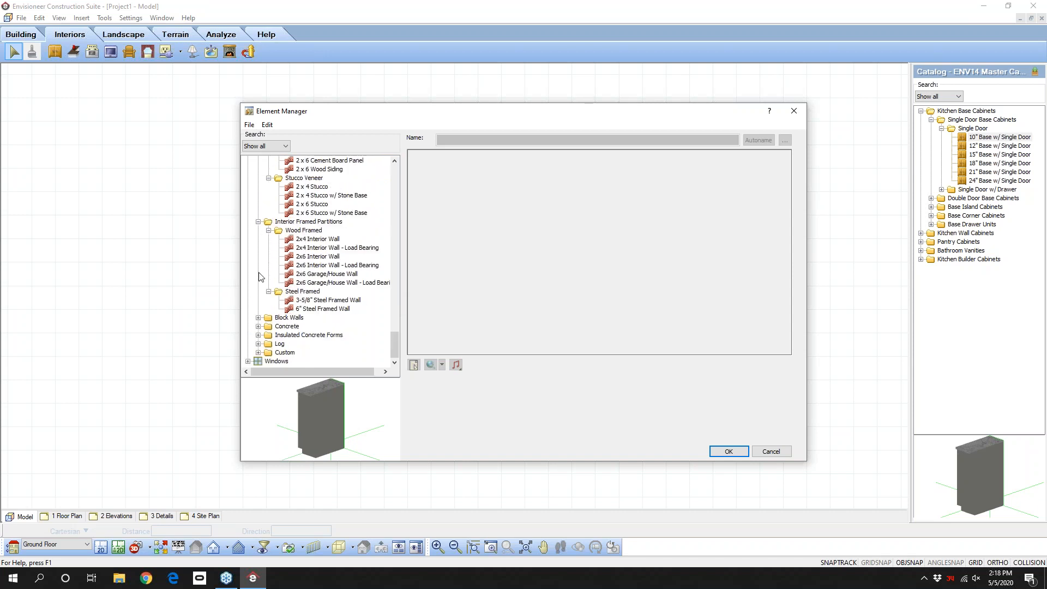
scroll(275, 208, up, 3)
click(268, 256)
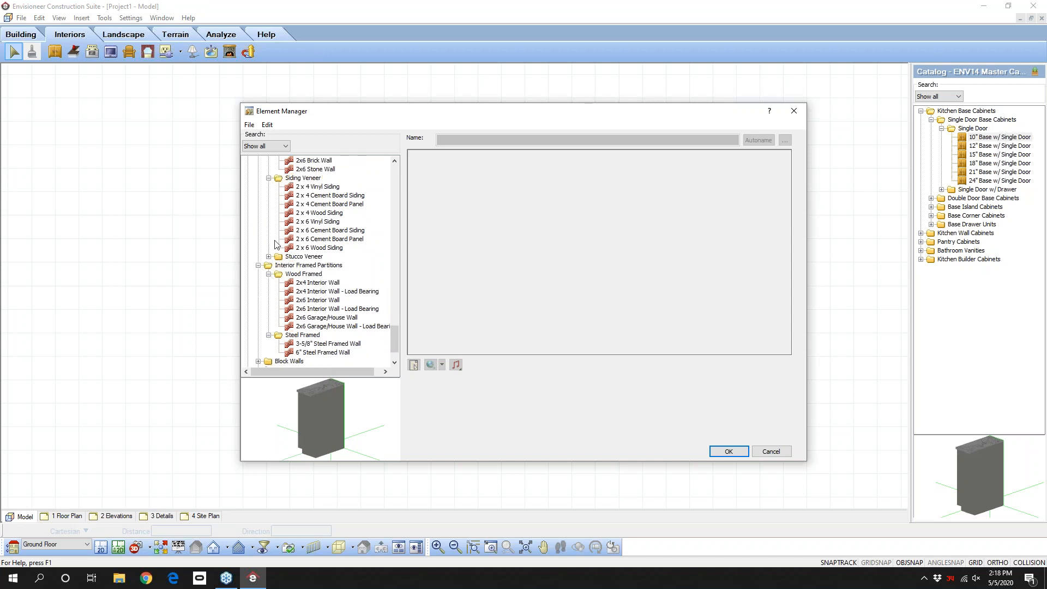
click(269, 178)
click(267, 161)
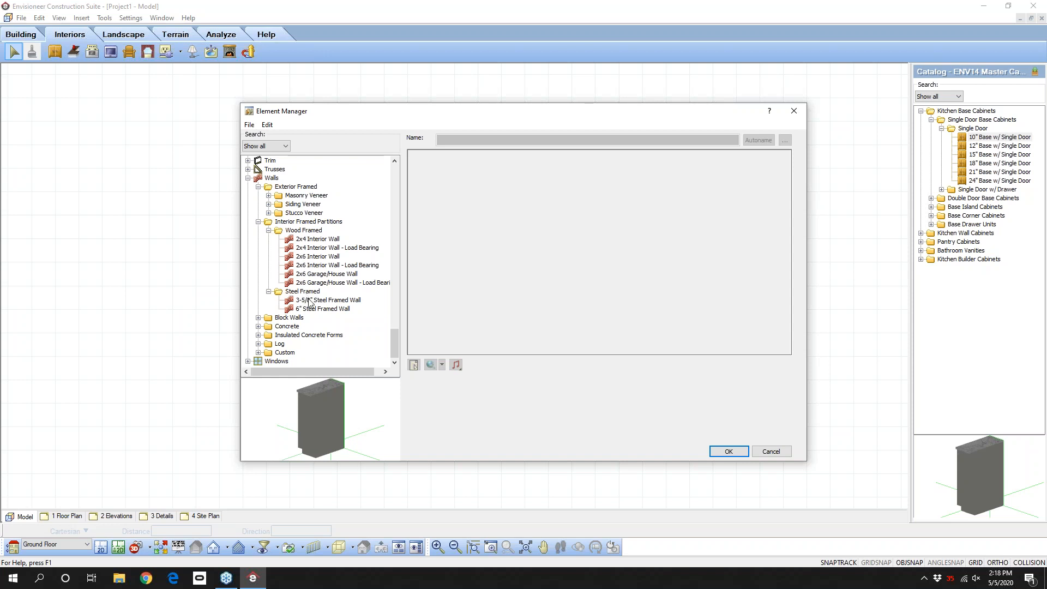
Step: Add a new group named Steel Framing directly under the Walls category
click(272, 179)
right_click(273, 180)
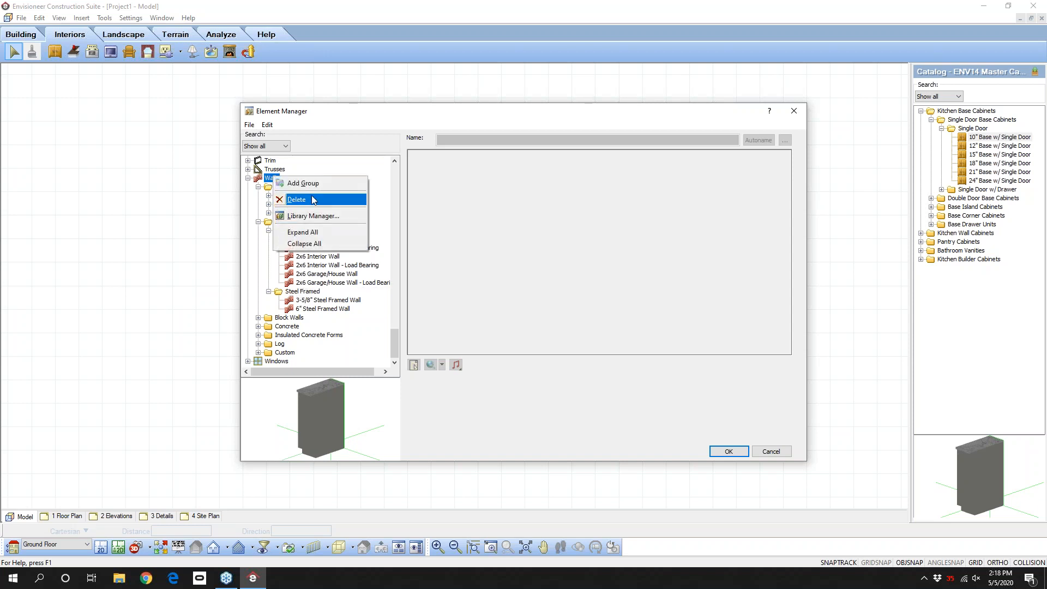
click(314, 185)
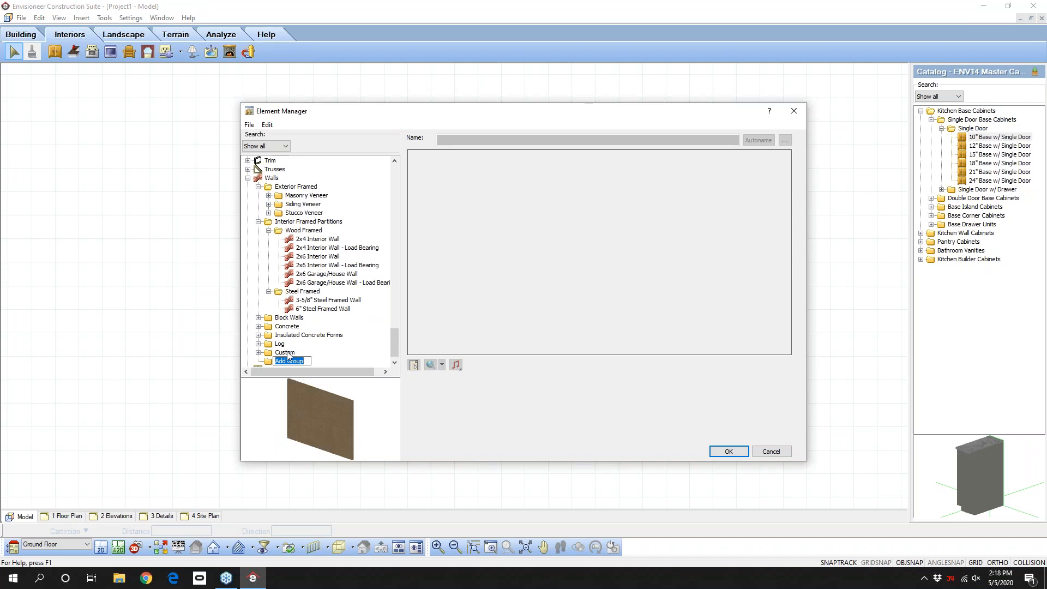
text(Steel Framing)
click(269, 360)
Step: Move the 3-5/8" and 6" Steel Framed Walls from Interior Framed Partitions into the Steel Framing group
click(320, 301)
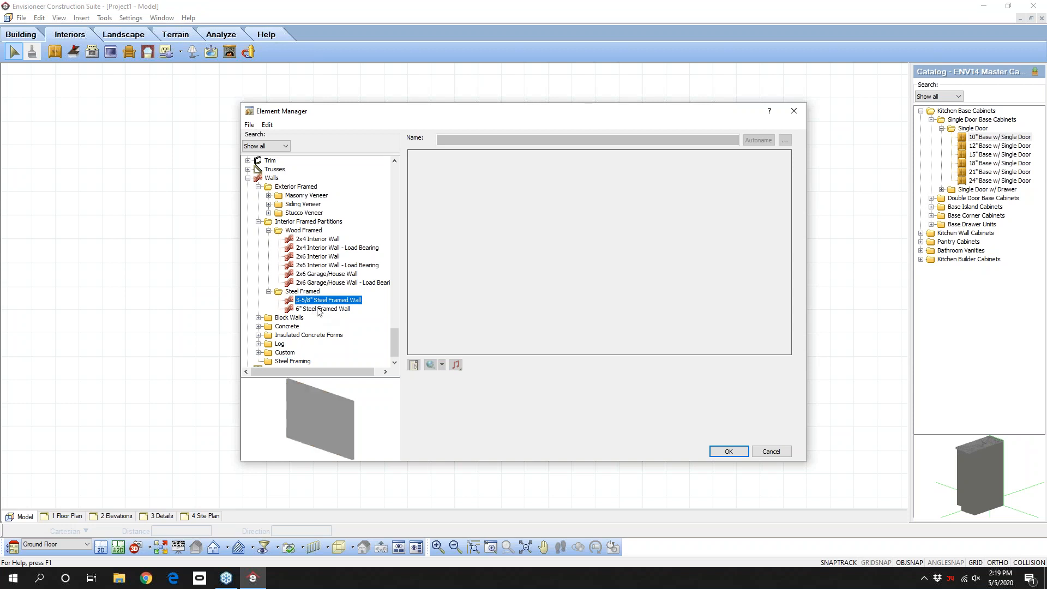
drag(394, 334, 390, 339)
drag(326, 293, 296, 355)
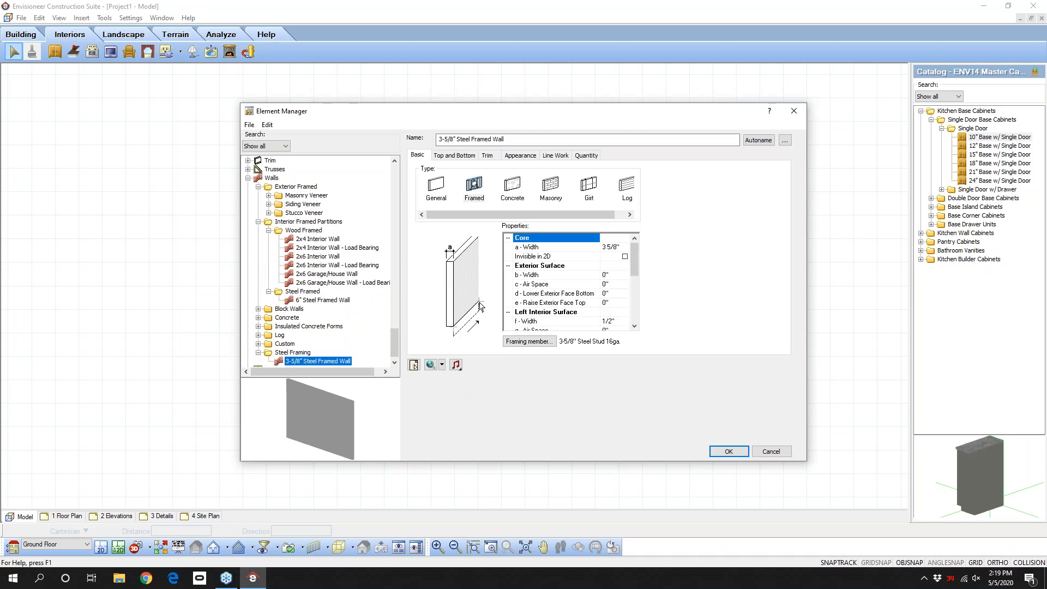
click(321, 300)
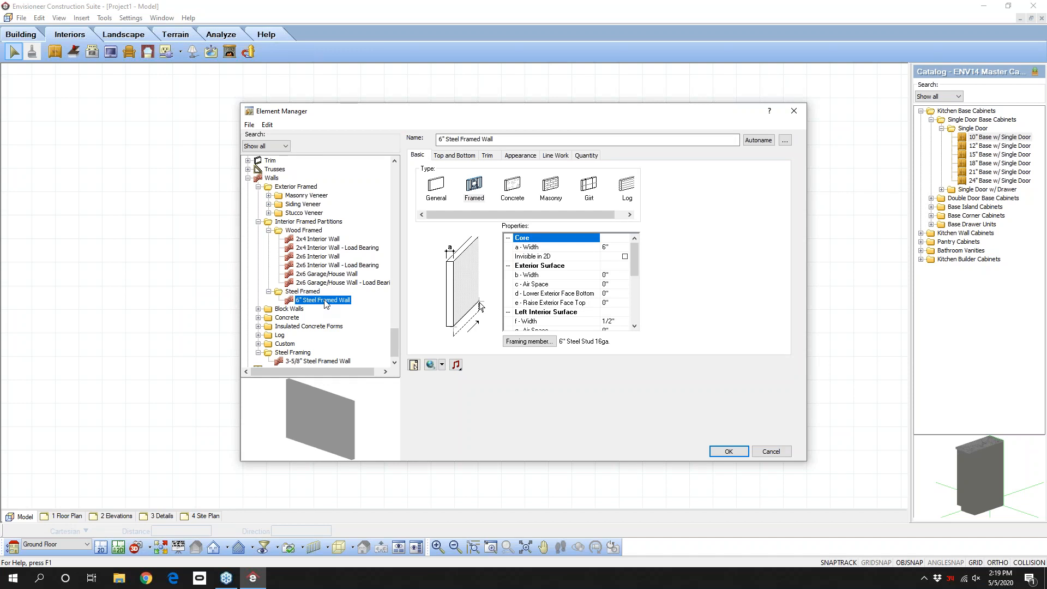
drag(325, 304, 295, 356)
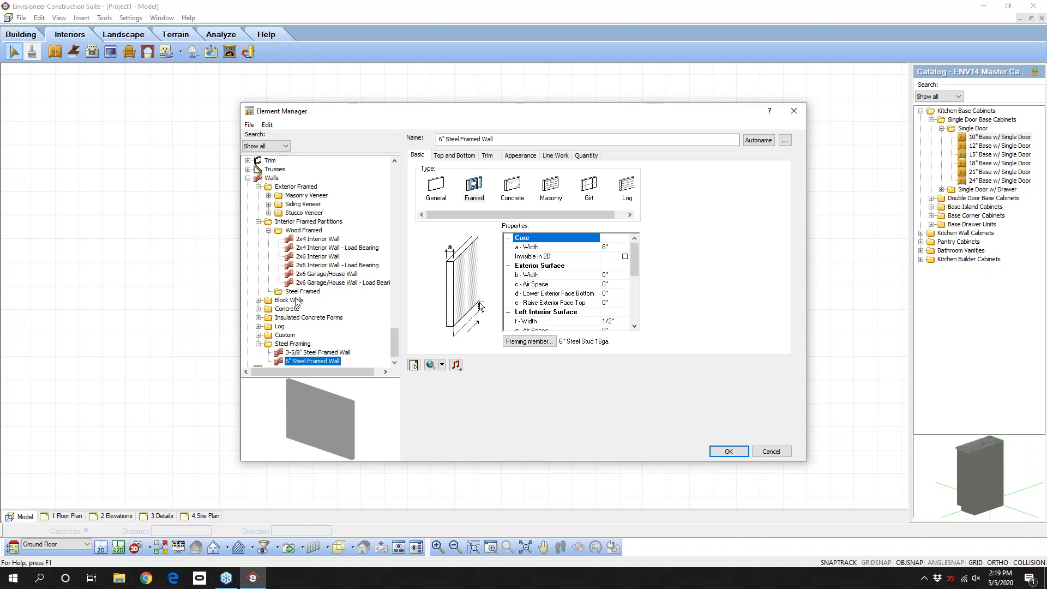
Step: Reorder the 3-5/8" Steel Framed Wall below the 6" one in Steel Framing, and close the Element Manager without saving
click(303, 354)
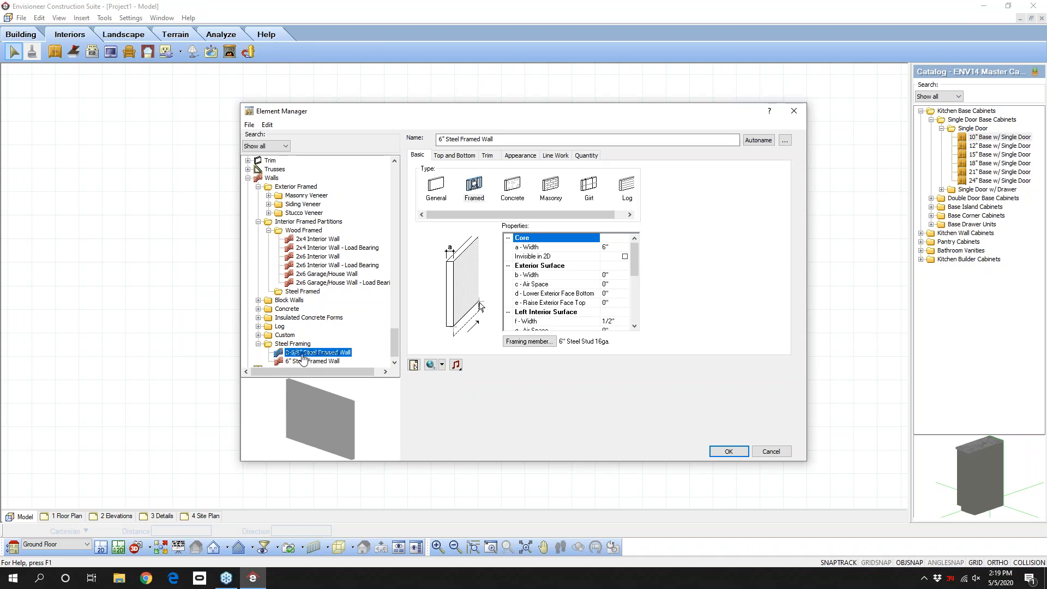
drag(303, 355, 303, 355)
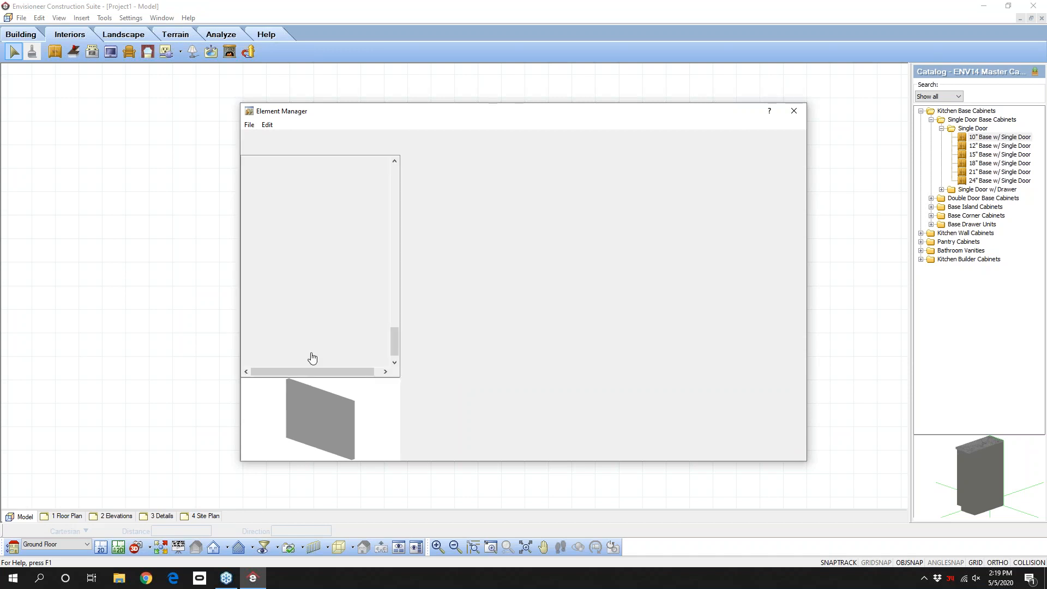
scroll(322, 356, down, 1)
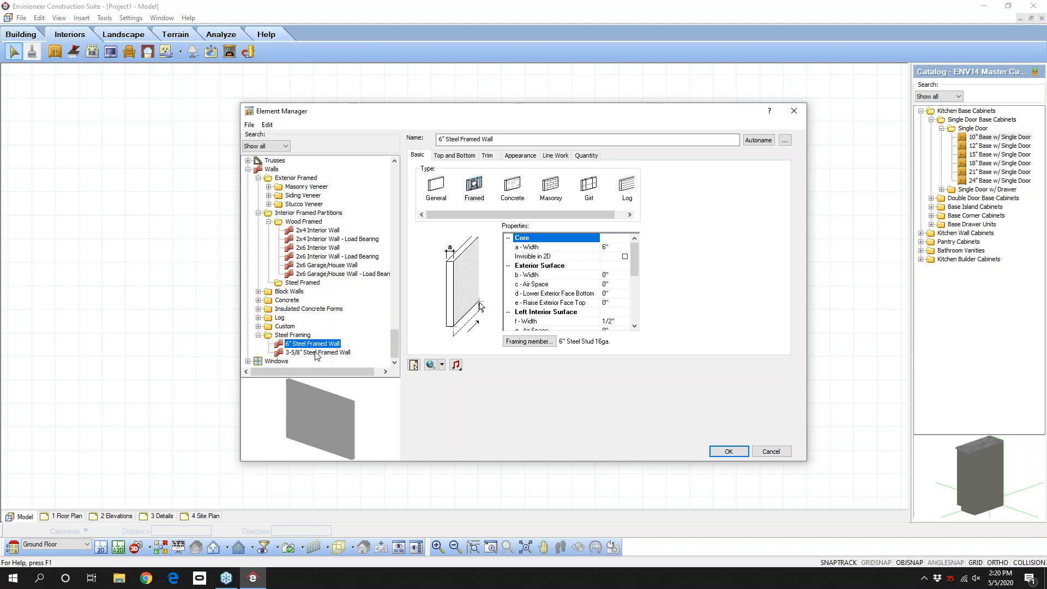
click(771, 452)
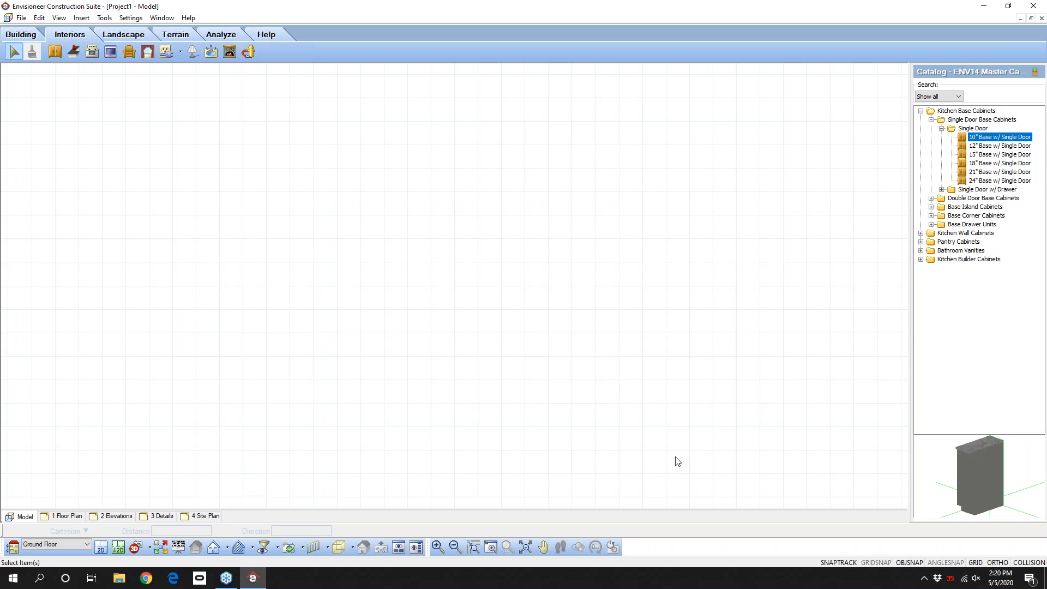
Step: Browse the wall catalog and collapse its Masonry Veneer, Siding Veneer, Stucco Veneer, Concrete and Custom groups
click(22, 35)
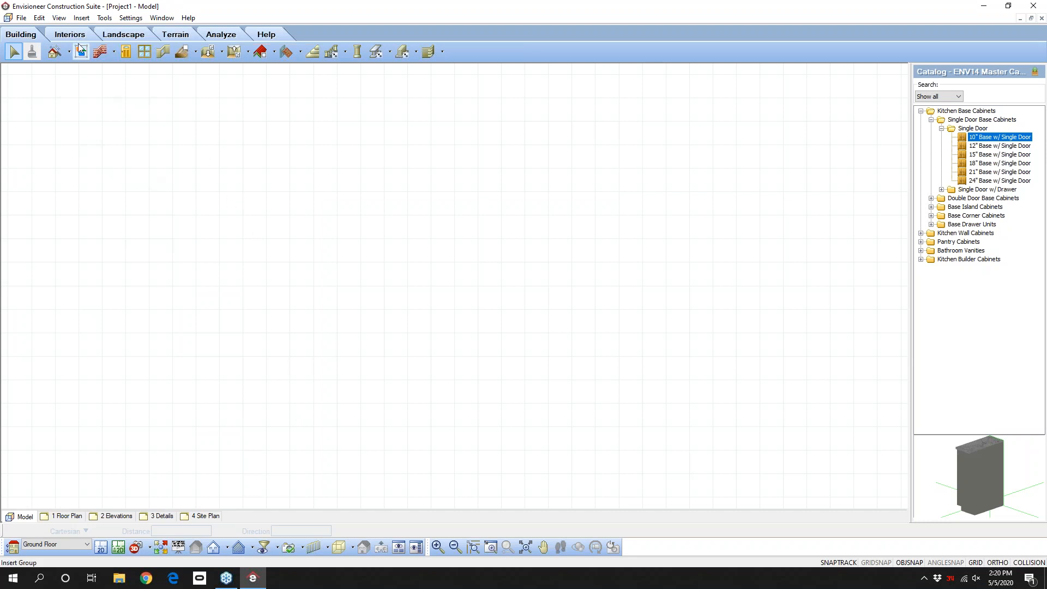
click(100, 52)
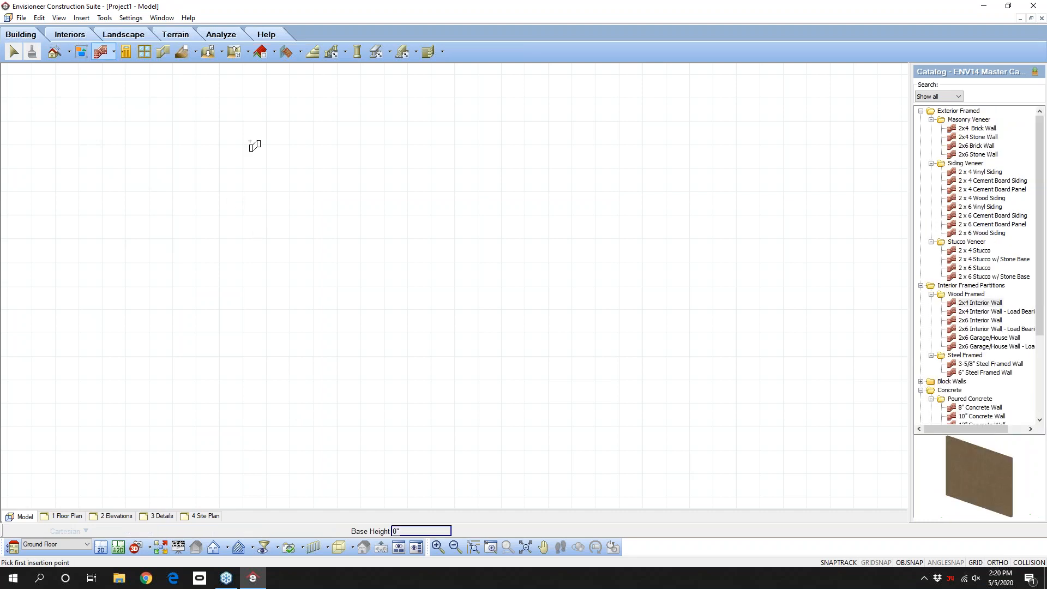
click(931, 163)
click(932, 172)
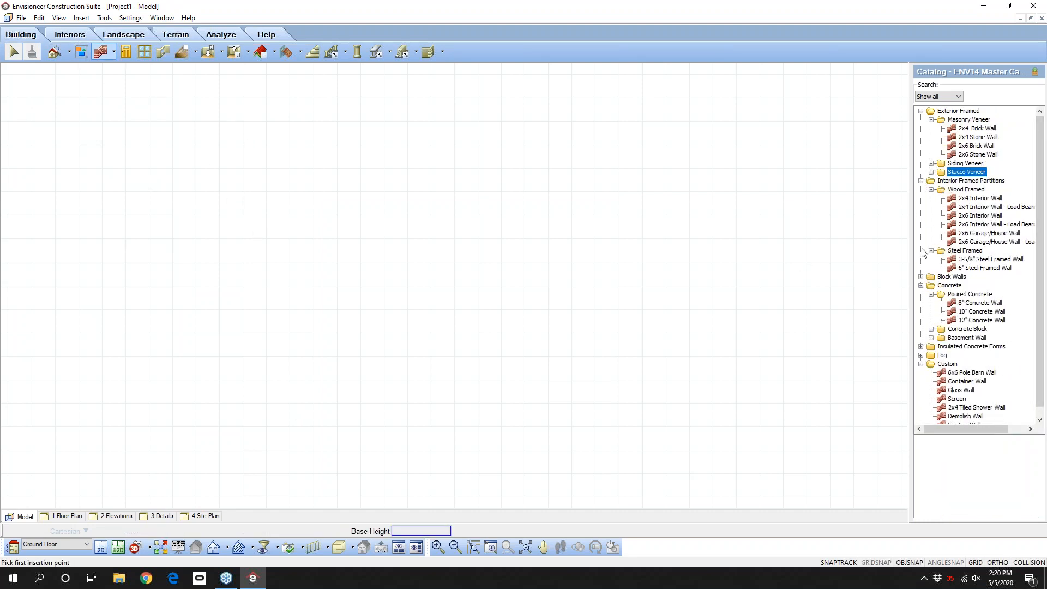
click(921, 285)
click(922, 311)
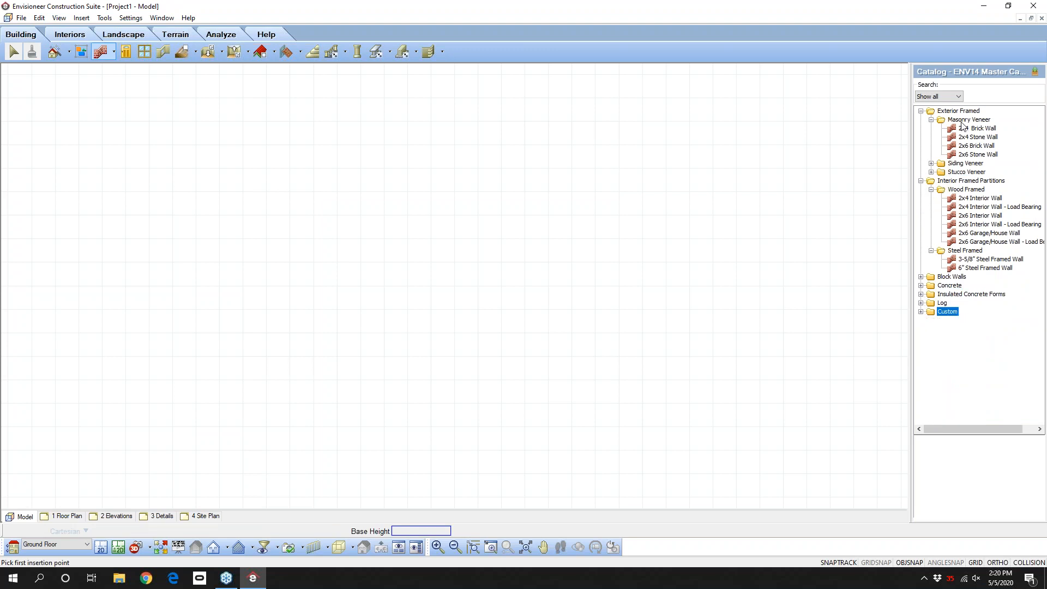
click(931, 119)
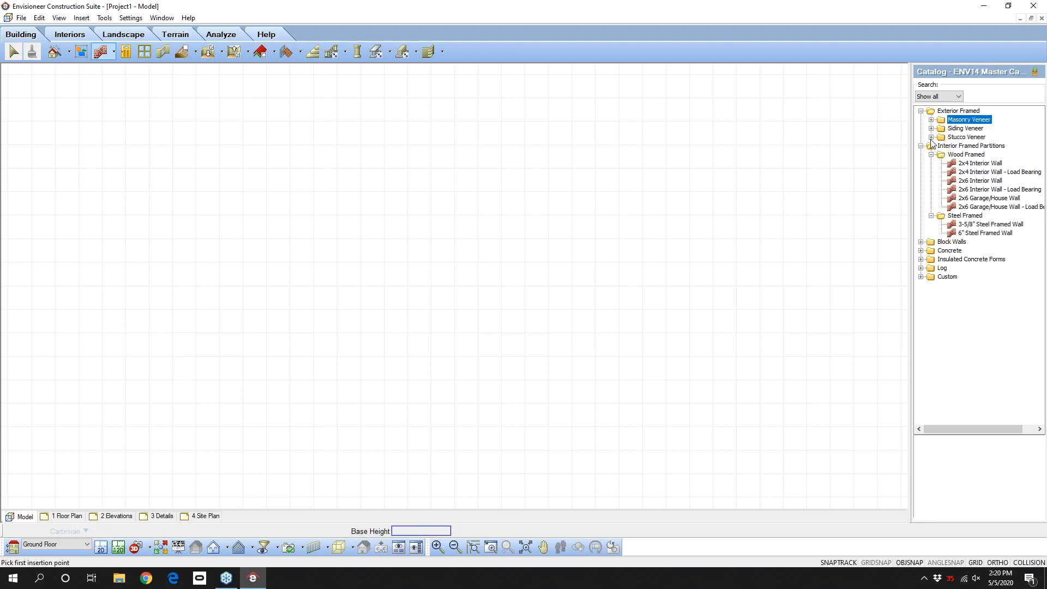
click(931, 137)
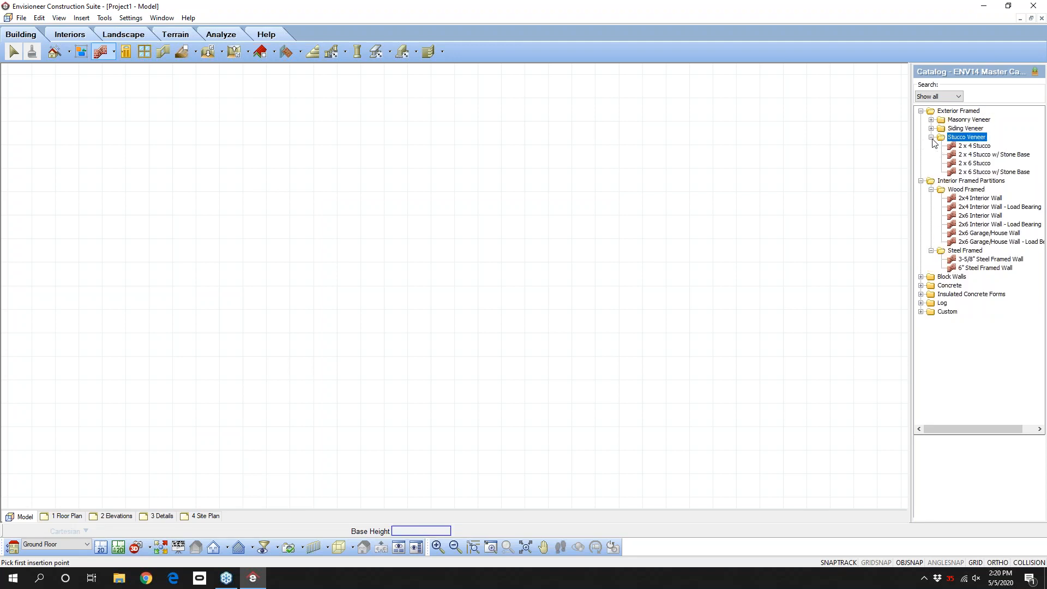
click(931, 136)
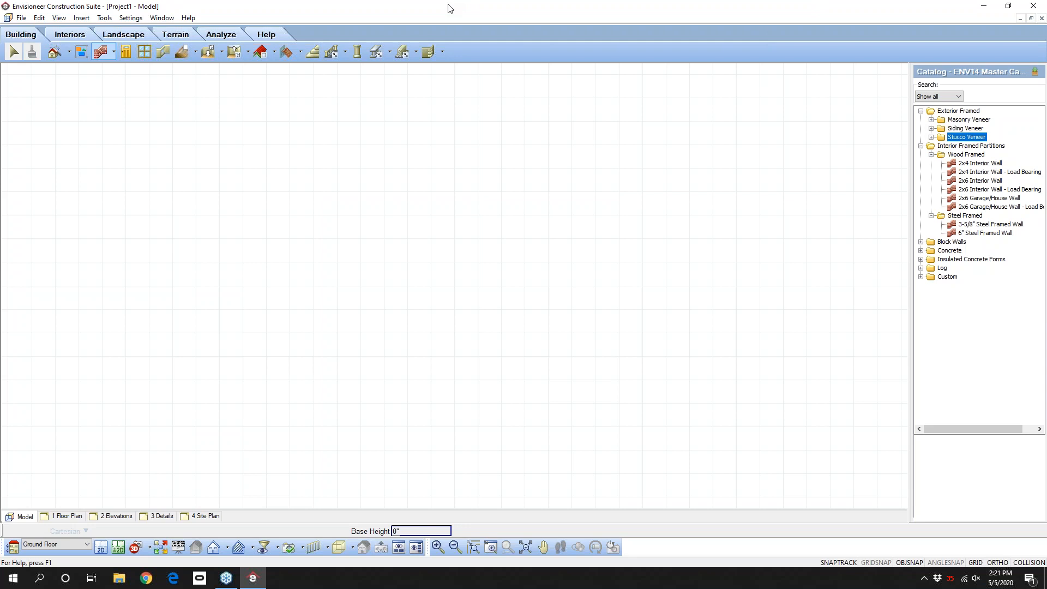
Step: Start a catalog export to BIM, transfer the kitchen Refrigerators group into the BIM file, and expand the file's Appliances elements
click(21, 18)
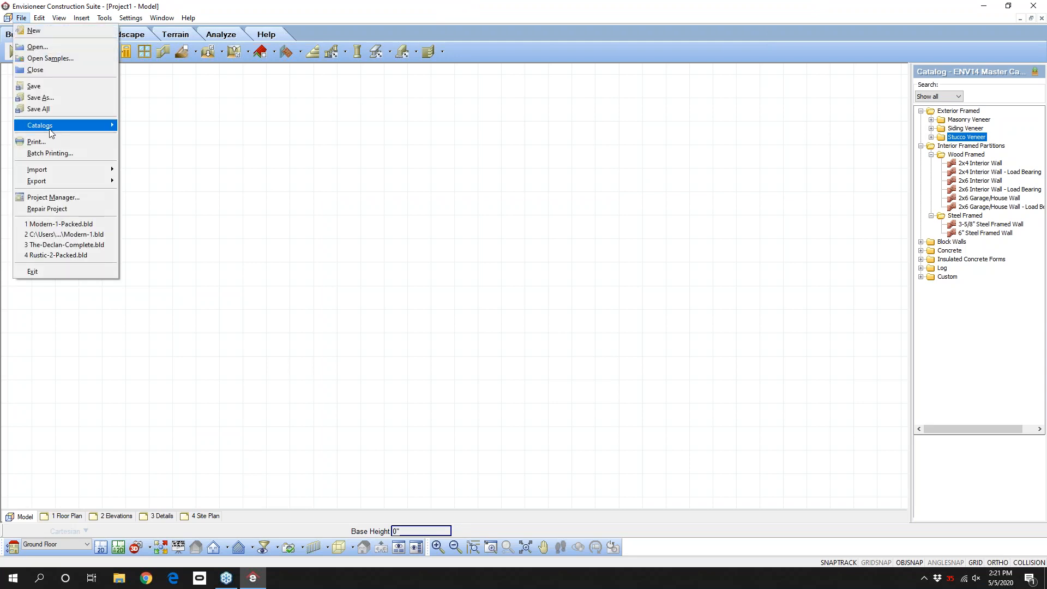
mouse_move(51, 181)
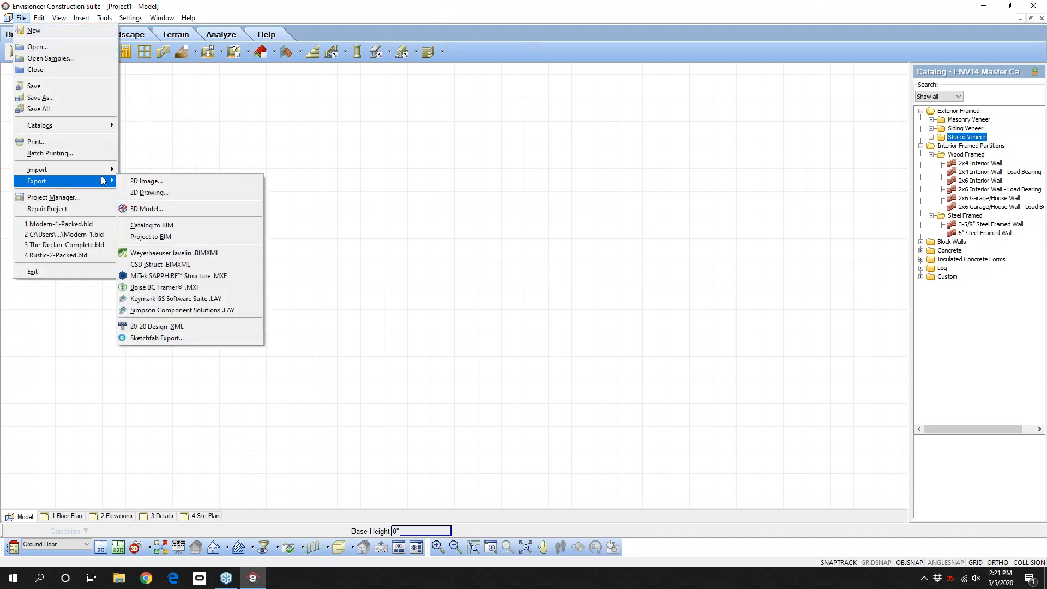
click(177, 224)
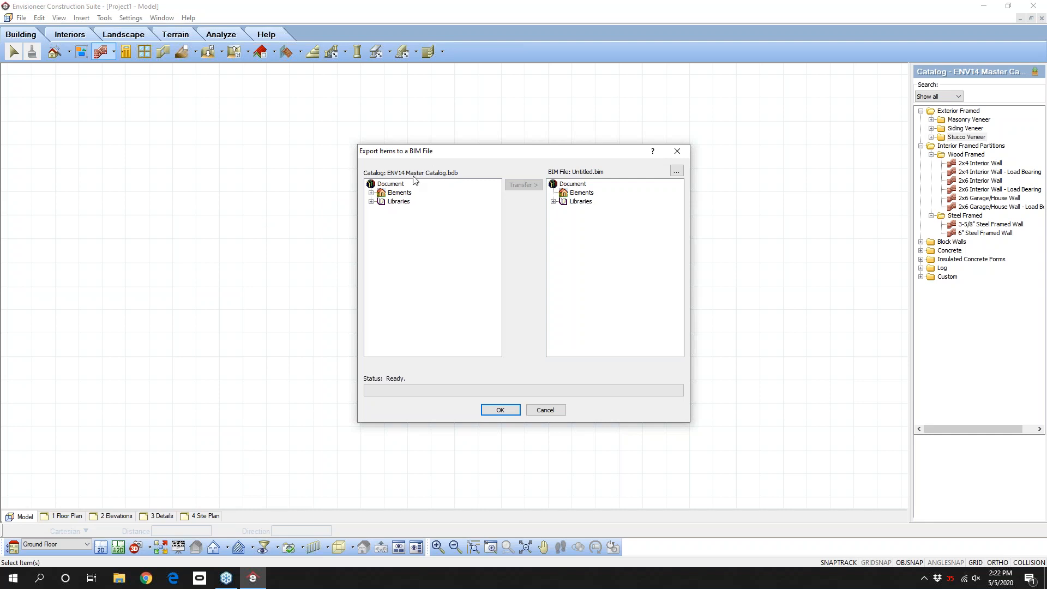
click(372, 193)
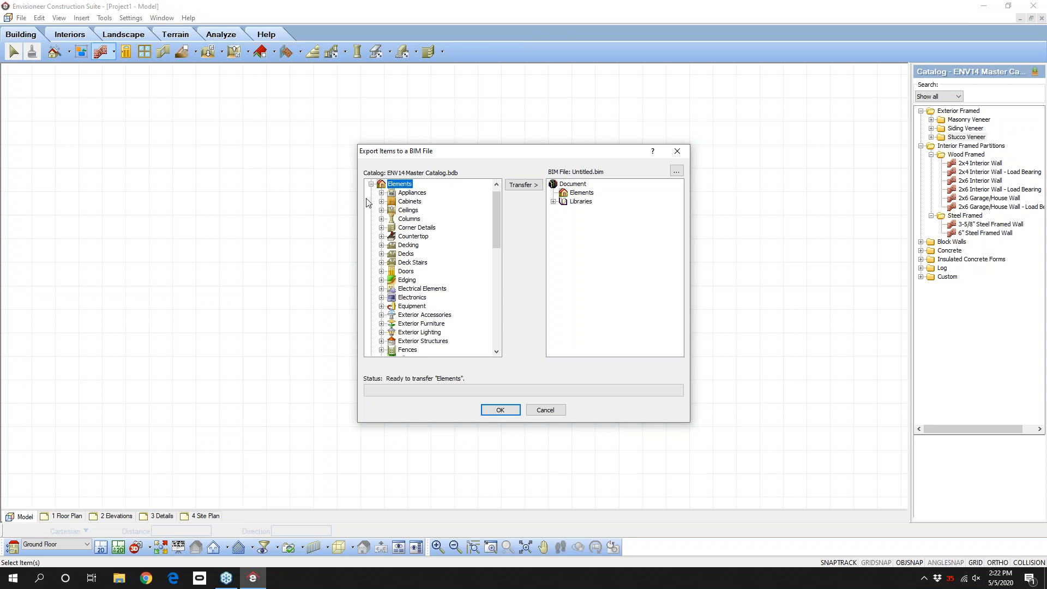
click(382, 192)
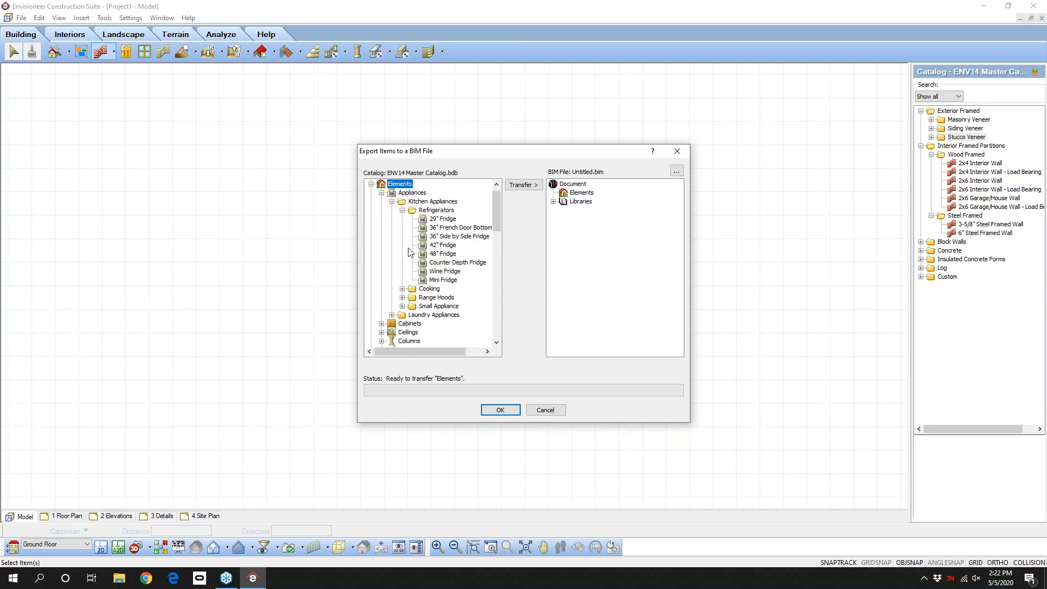
click(461, 264)
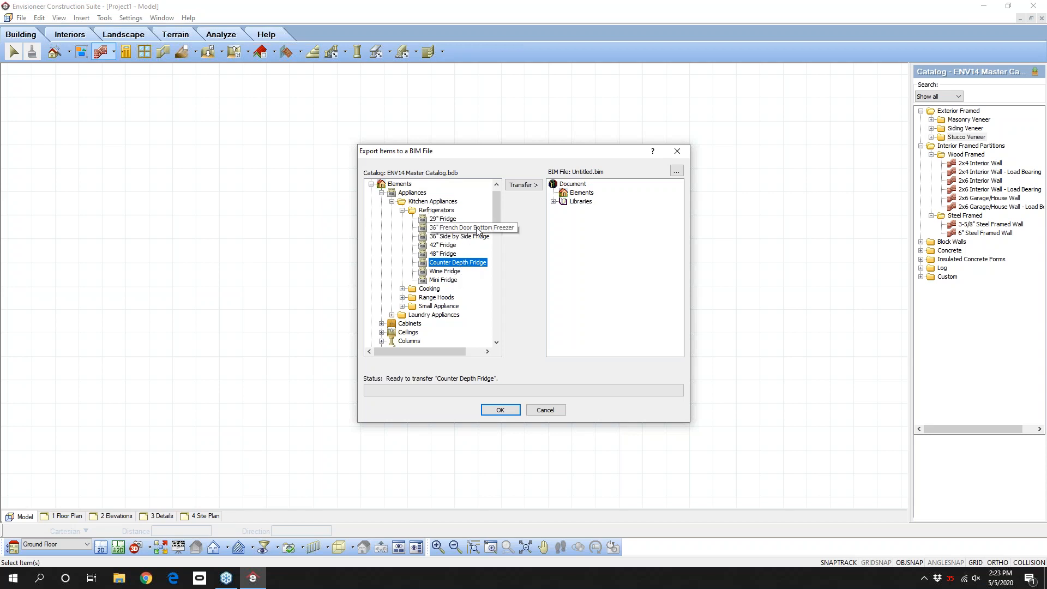
click(434, 210)
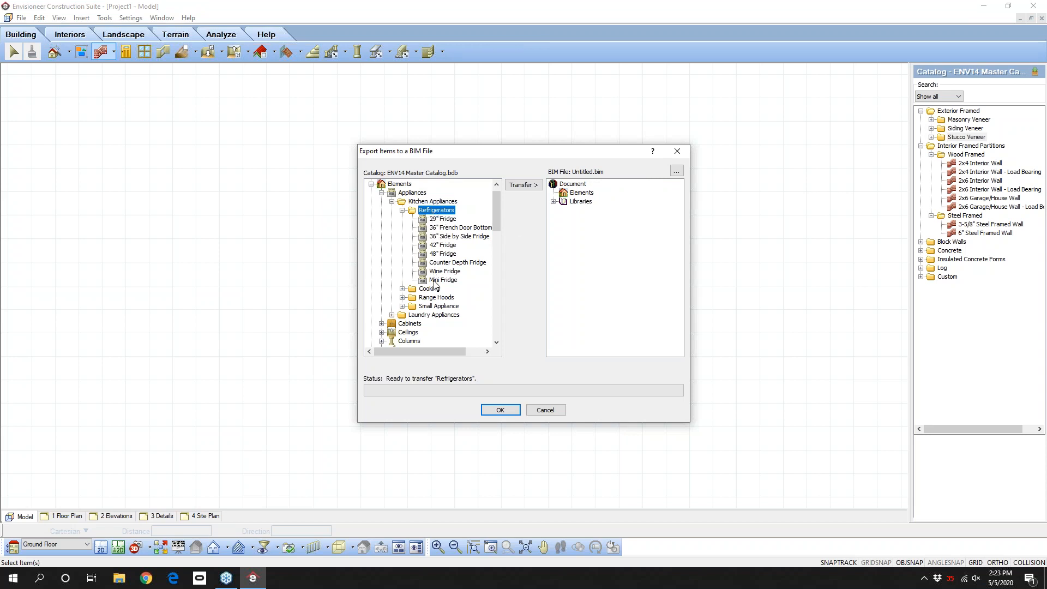
click(523, 185)
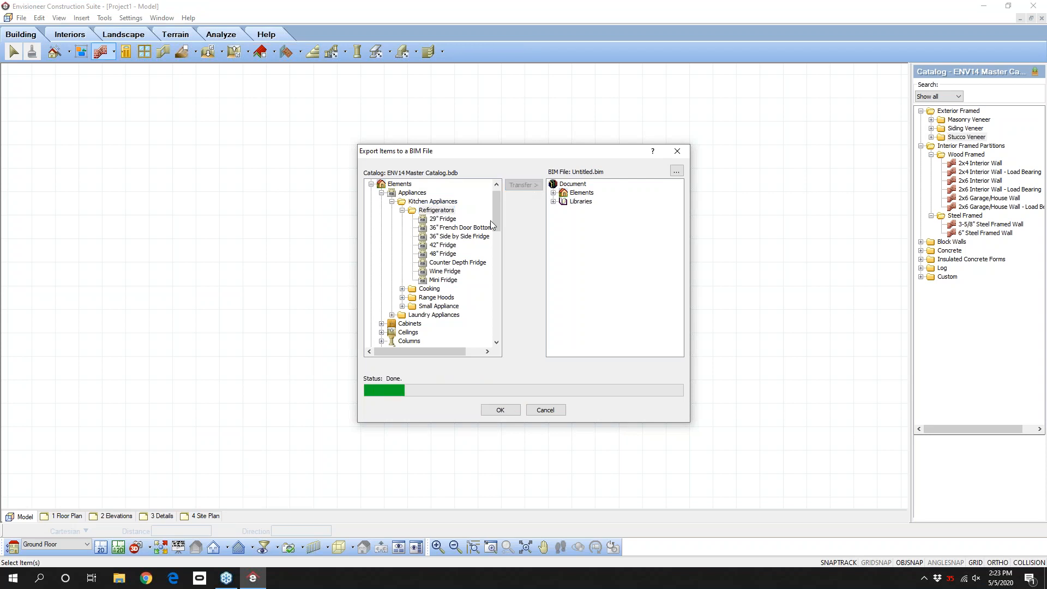
click(554, 193)
click(563, 201)
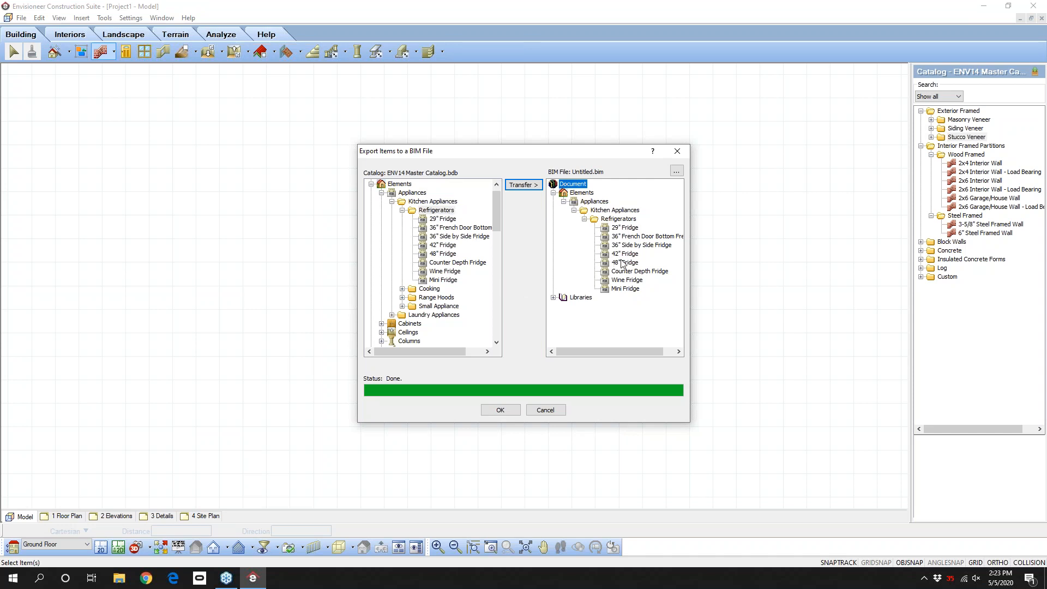
Step: Transfer the entire Appliances category into the BIM file and expand its contents there
click(414, 194)
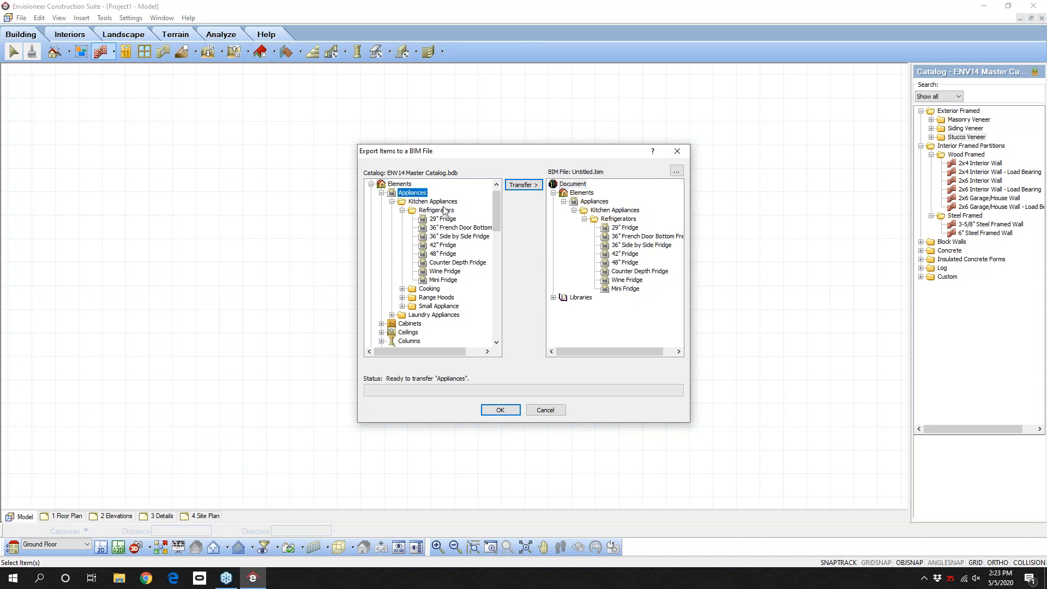
click(521, 185)
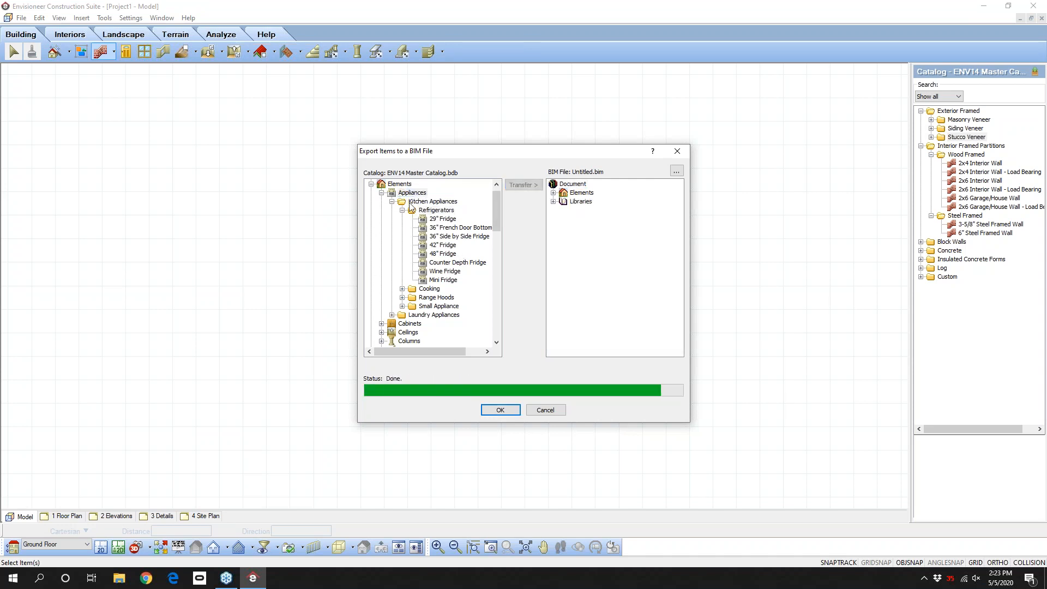
click(565, 185)
click(553, 193)
click(563, 201)
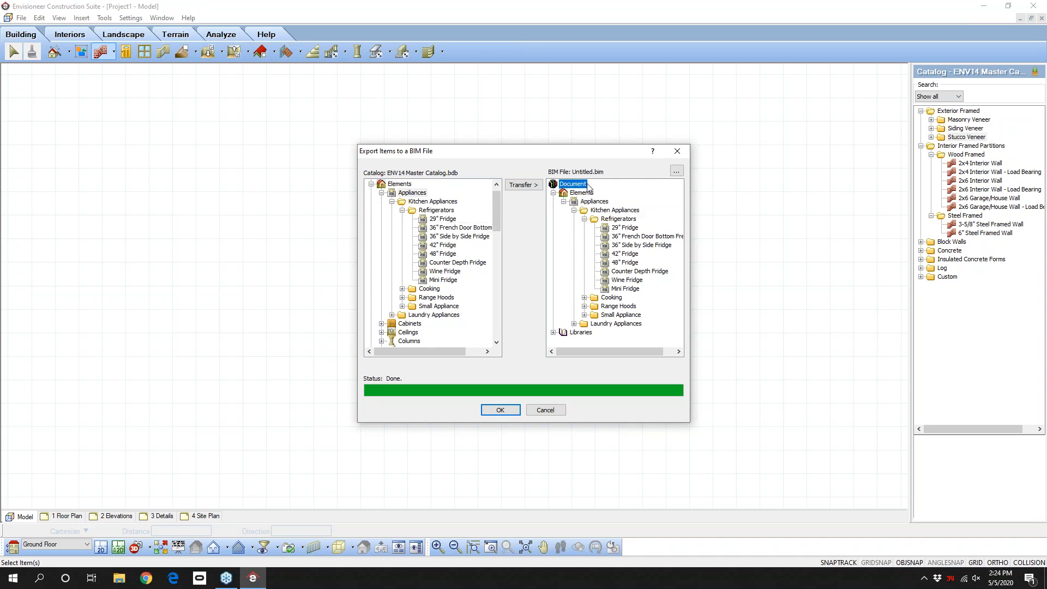
Step: Save the exported BIM file to the Desktop as Catalog-Managment-Webinar and complete the export
click(500, 409)
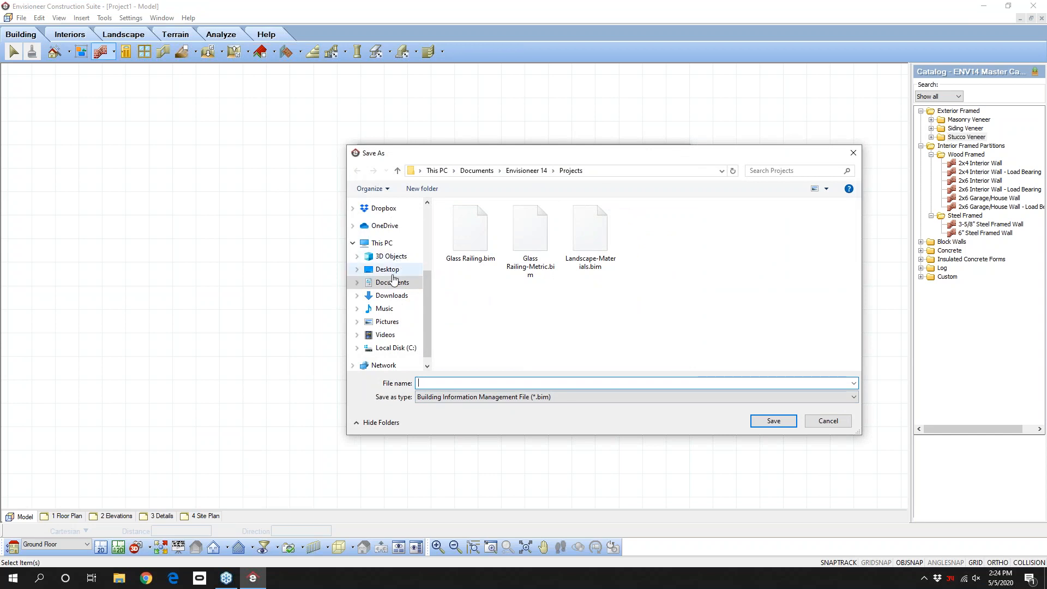
click(388, 270)
click(454, 381)
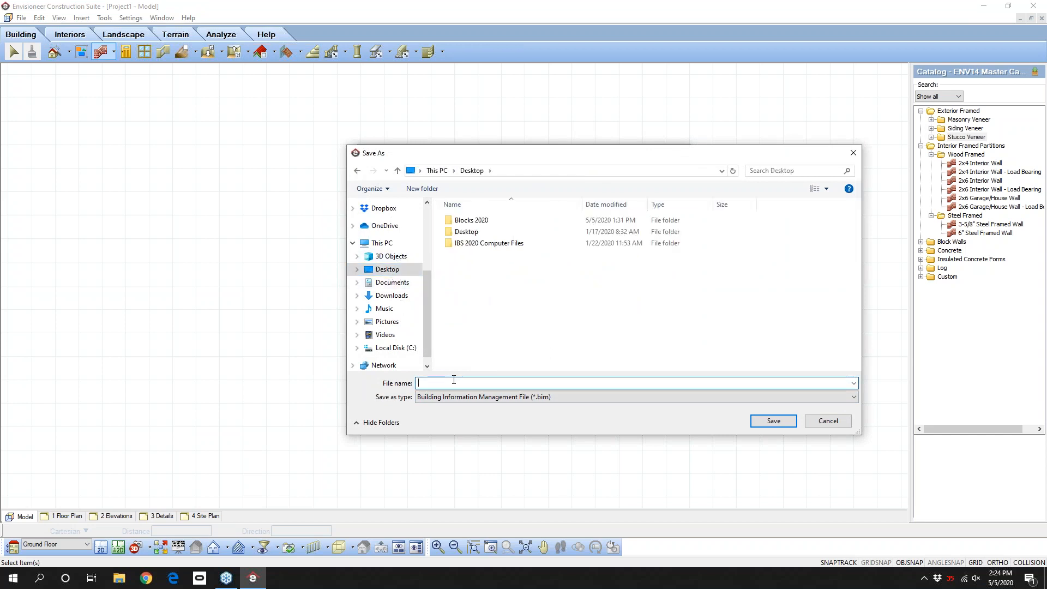
text(Catalog-Manageent)
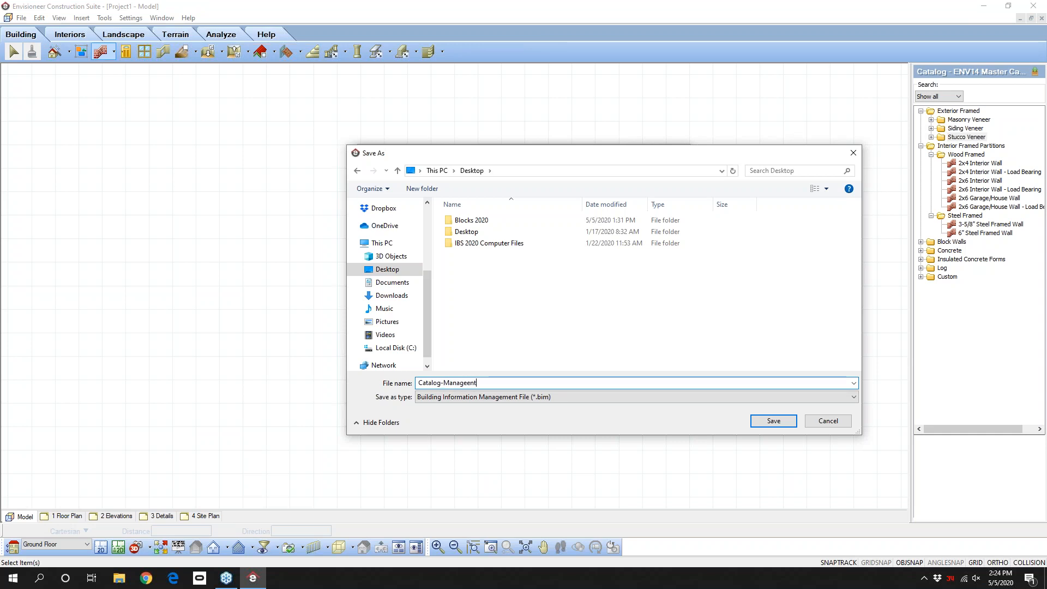
key(BackSpace)
key(BackSpace)
key(BackSpace)
key(BackSpace)
text(ment-Webinar)
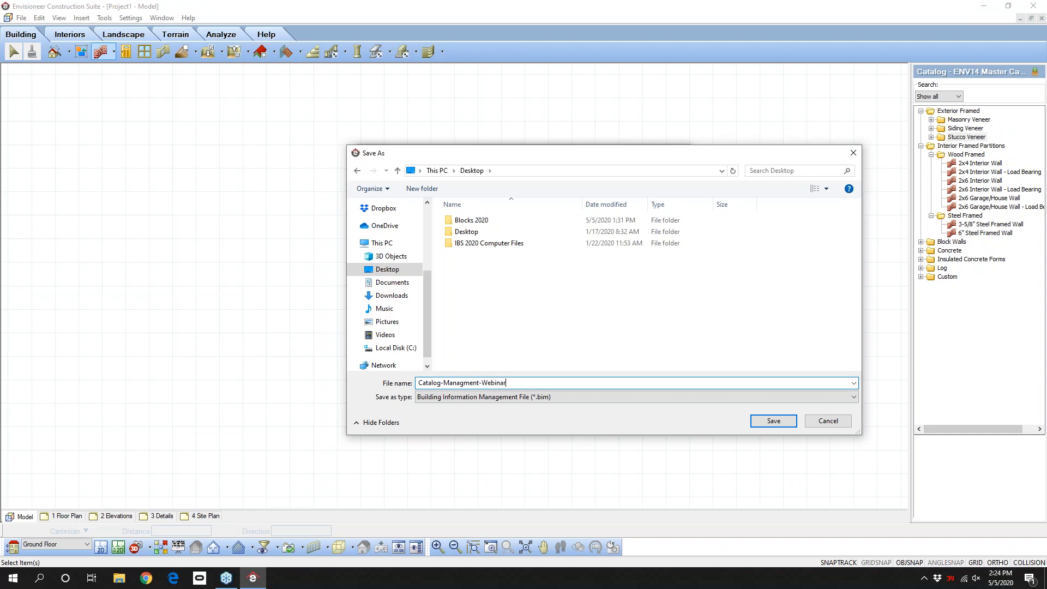
click(773, 421)
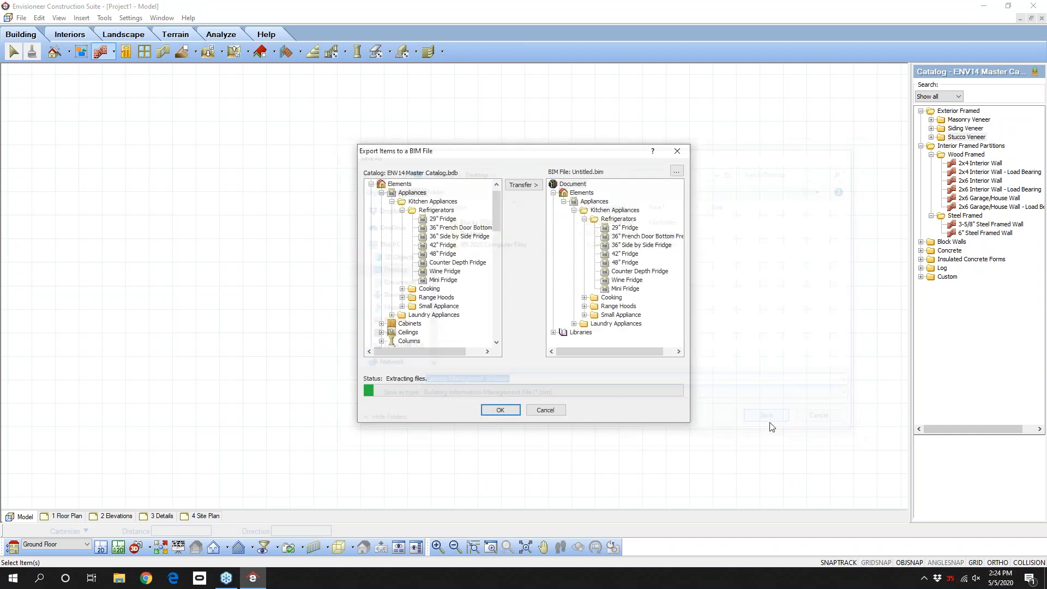
key(Return)
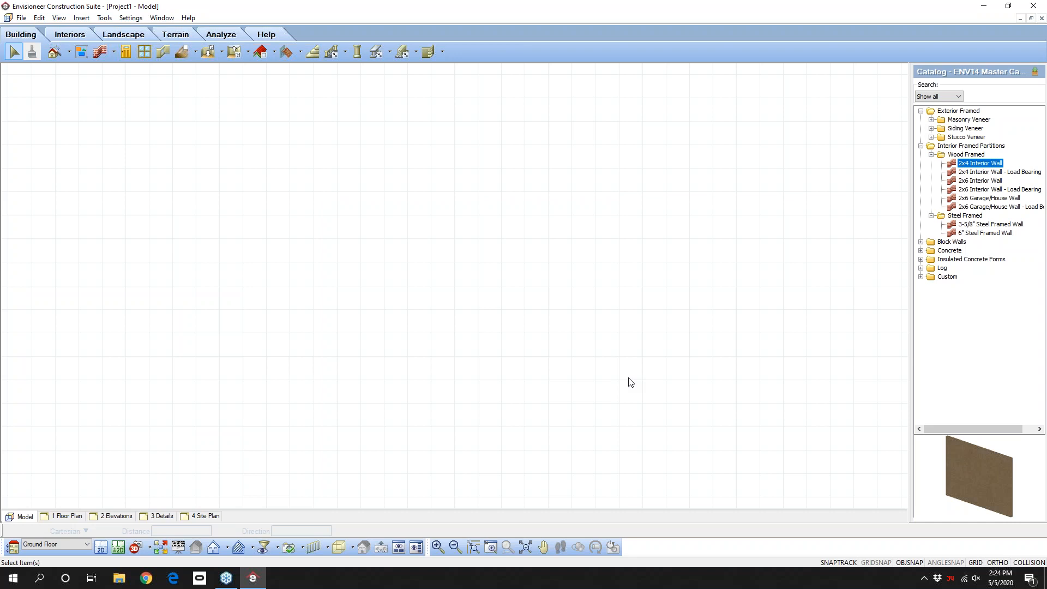
Step: Start a BIM-to-catalog import using Catalog-Managment-Webinar.bim from the Desktop
click(22, 18)
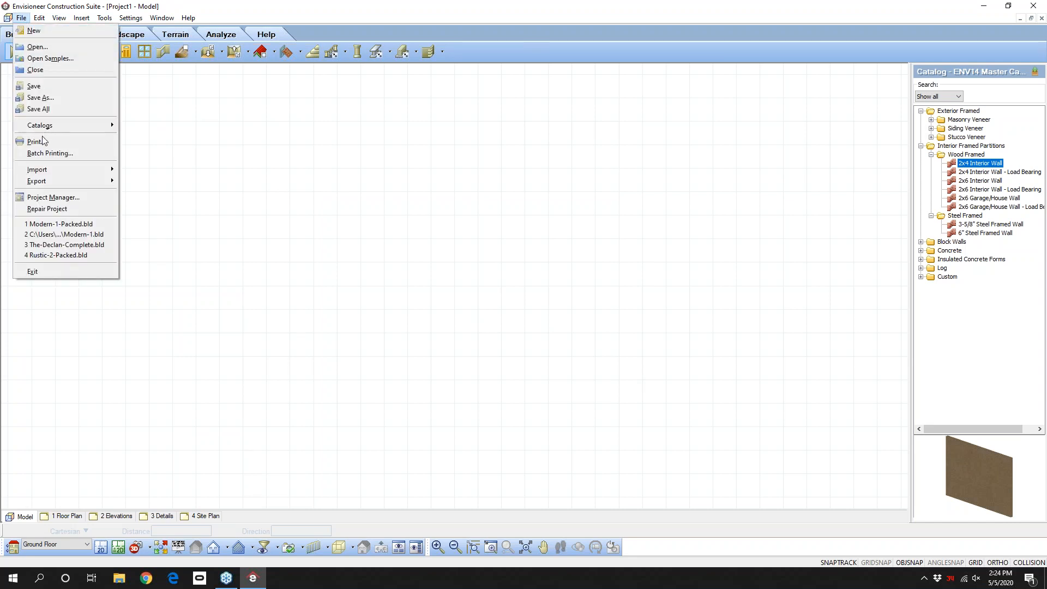
mouse_move(82, 174)
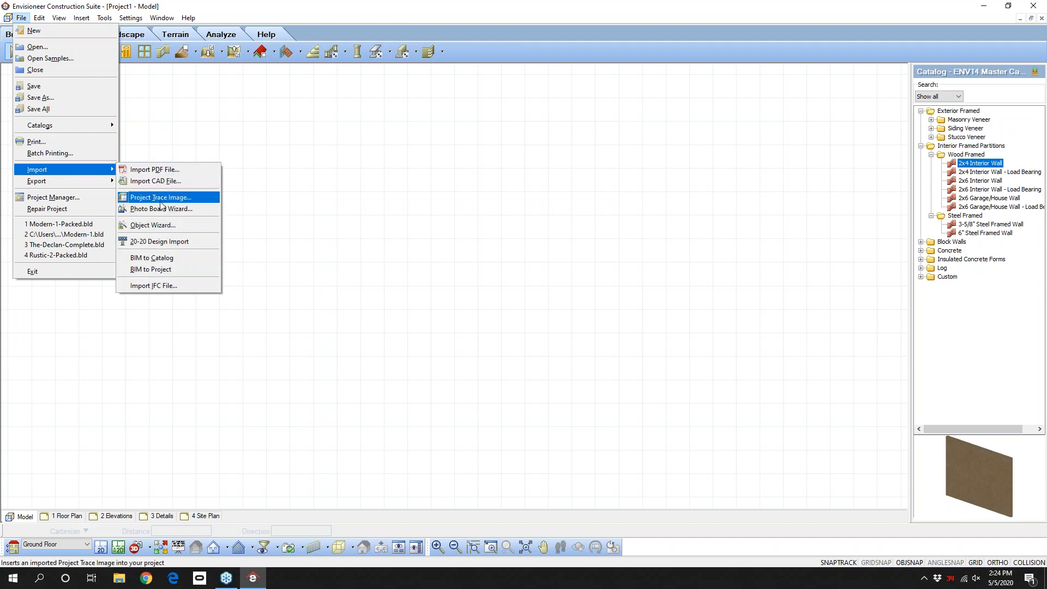
click(164, 259)
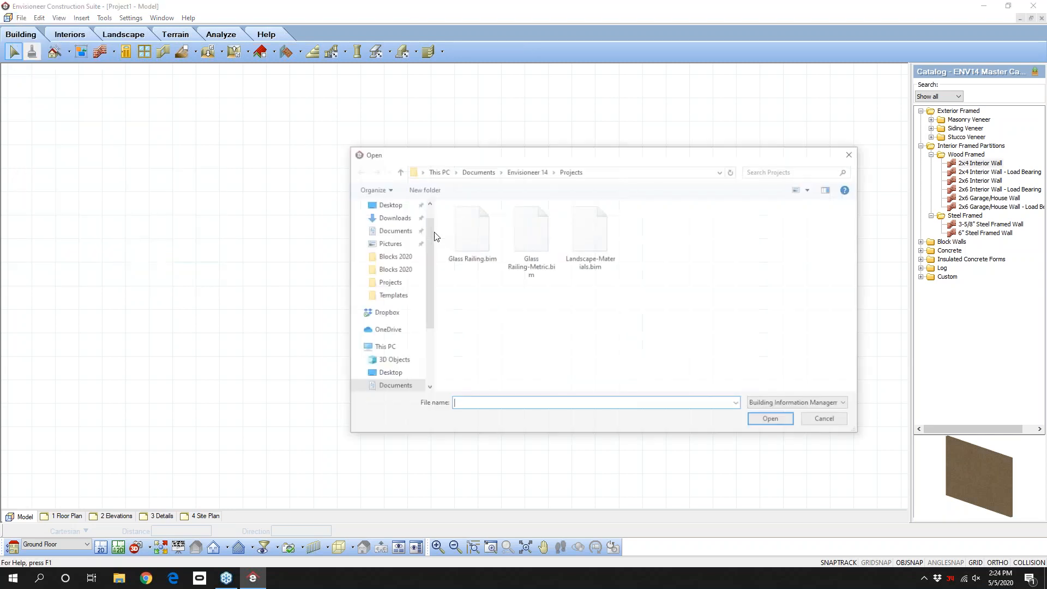
click(387, 204)
click(487, 256)
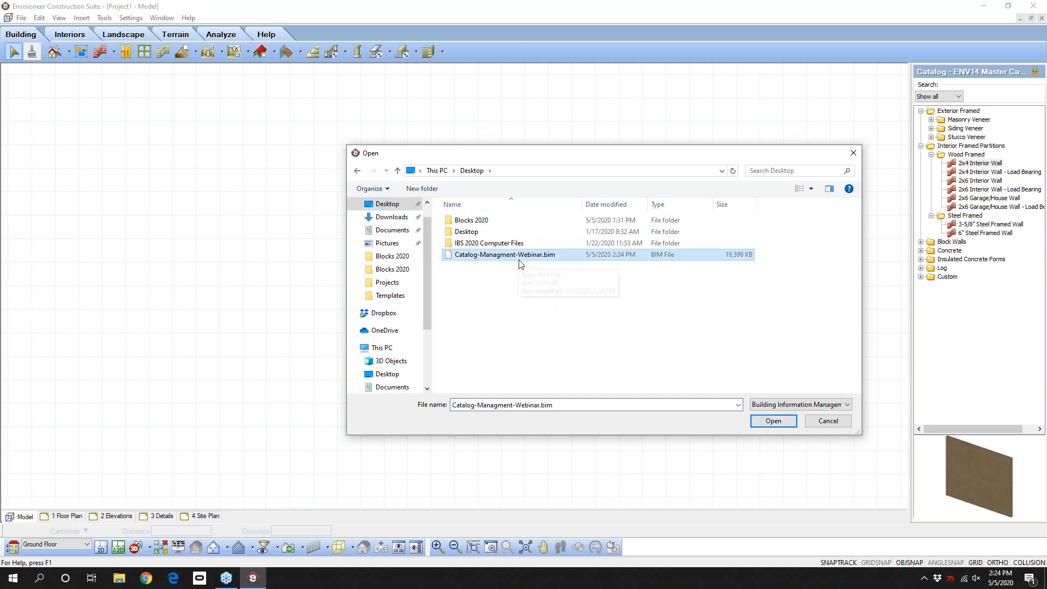
click(772, 421)
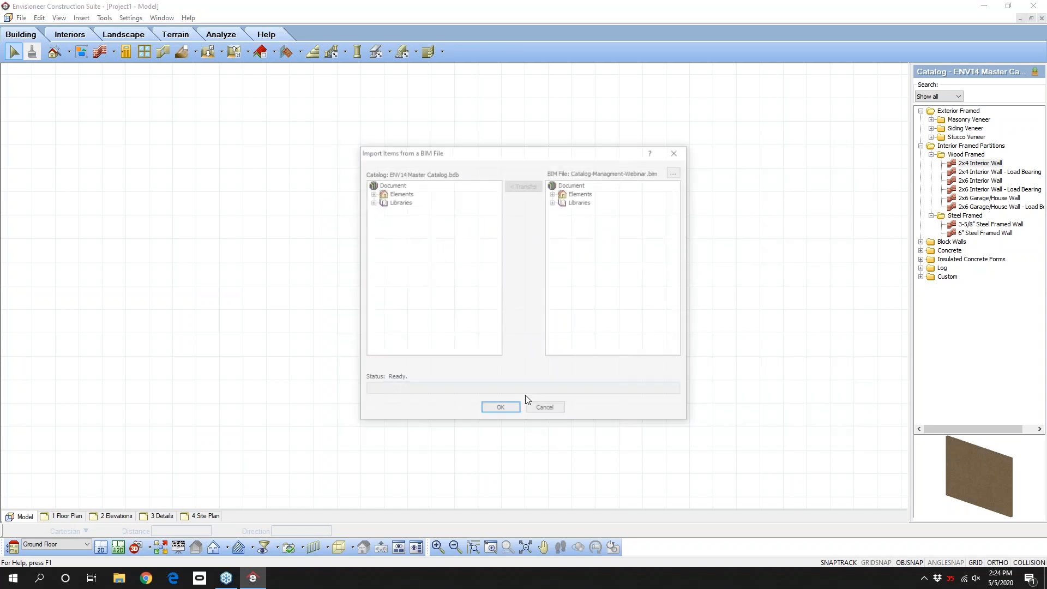
drag(525, 152, 502, 150)
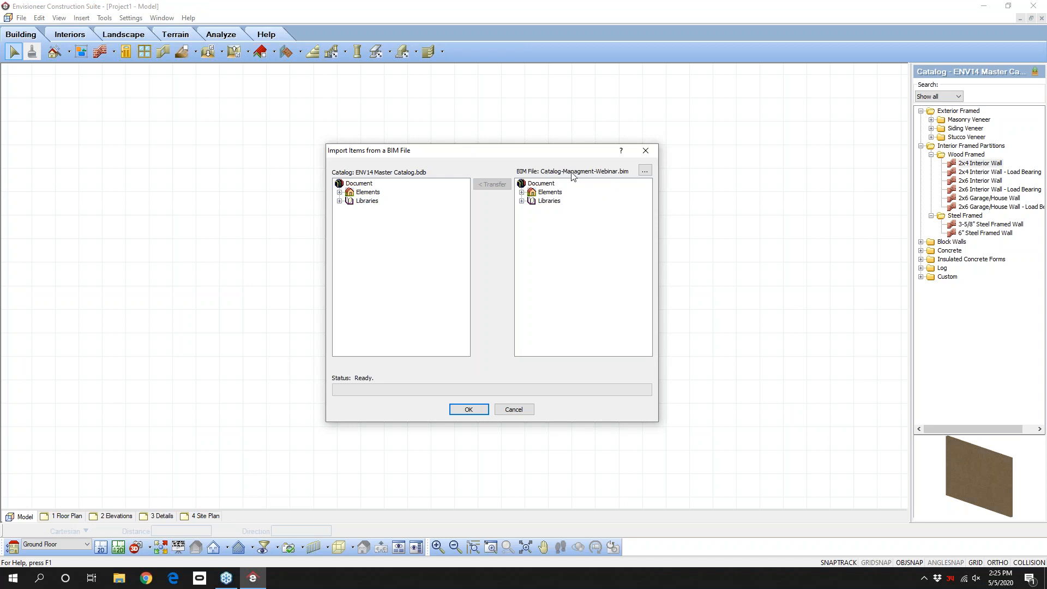
Step: Examine the refrigerator items under Elements, Appliances in the BIM file and cancel the import
click(541, 184)
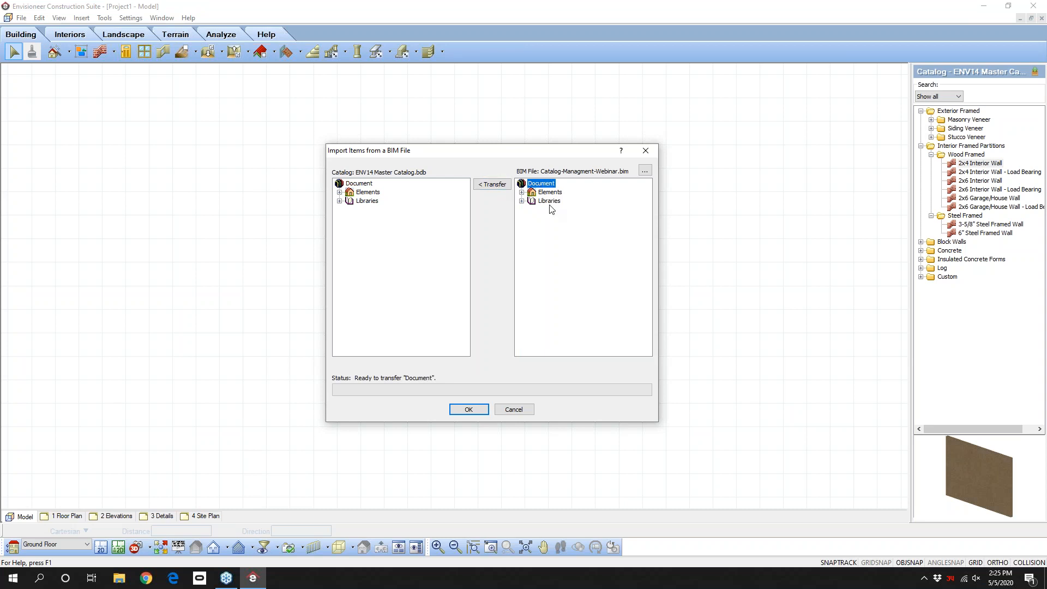
click(522, 192)
click(532, 201)
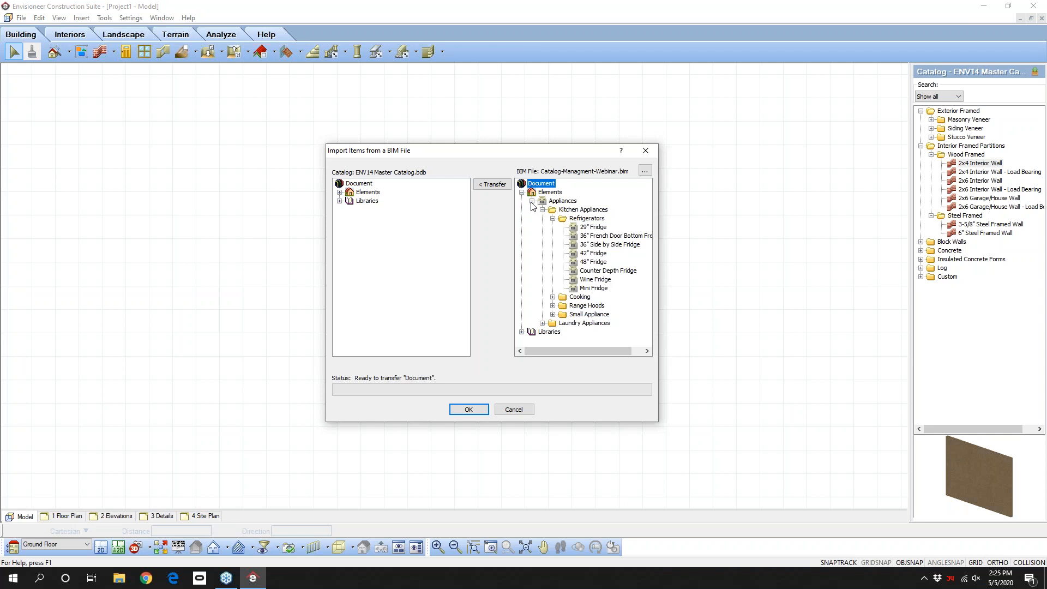
click(595, 244)
click(594, 253)
click(592, 262)
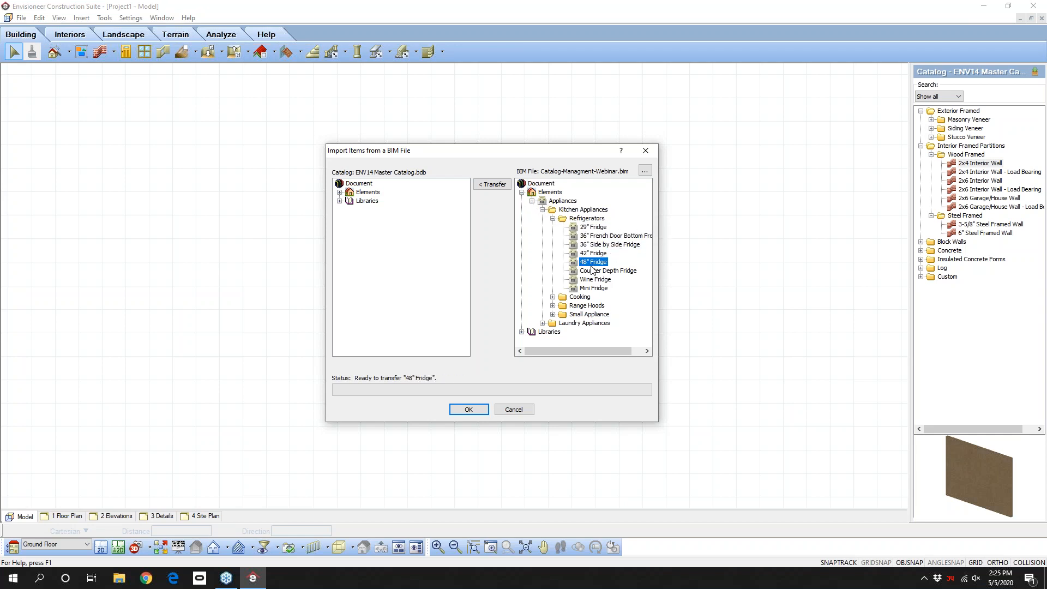
click(594, 271)
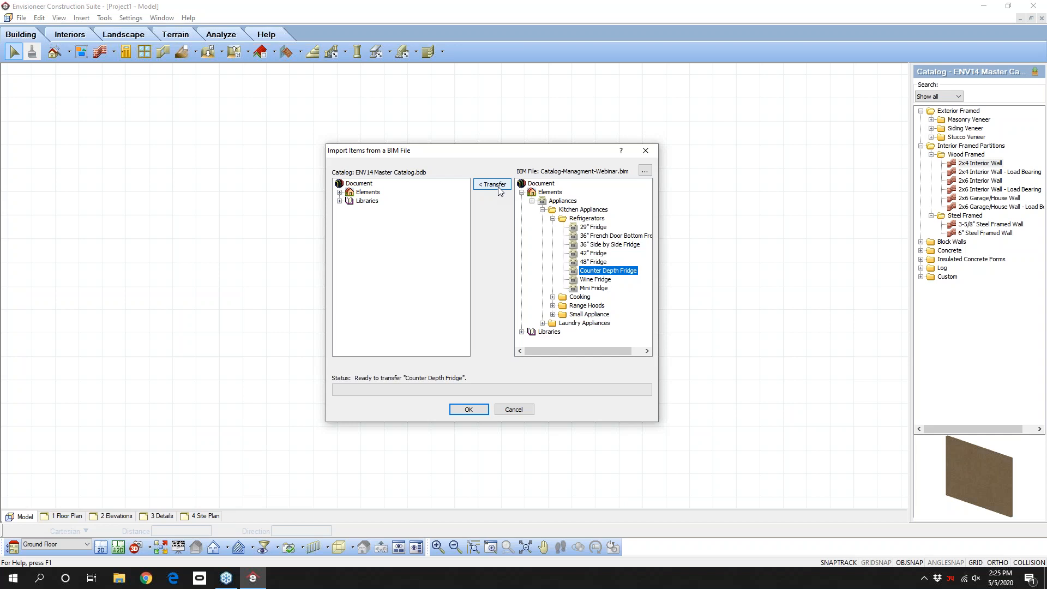
click(510, 408)
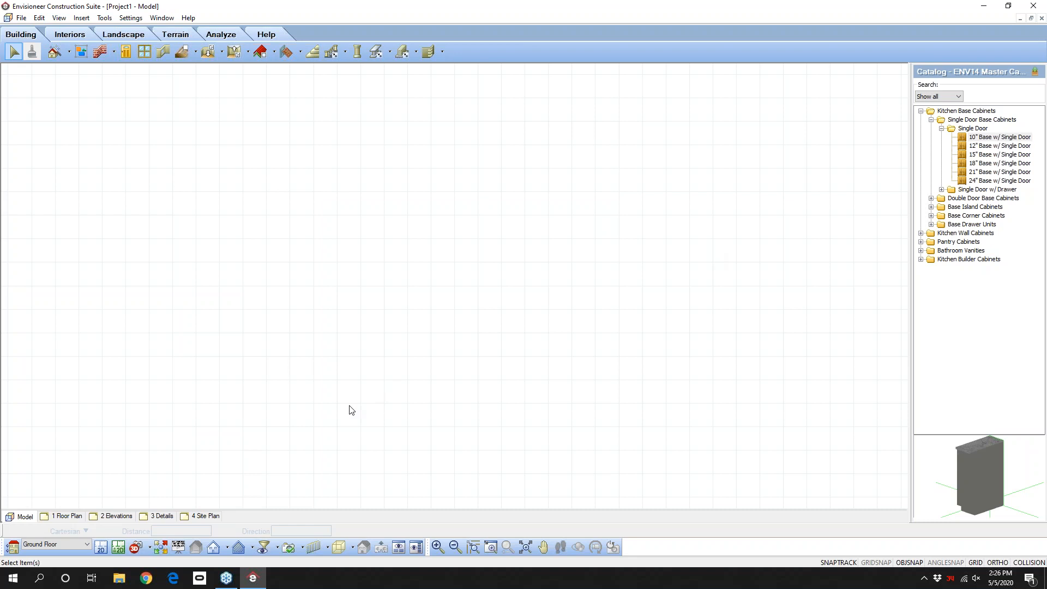
Step: Switch to Chrome, search Google for 3D Warehouse, and open the SketchUp 3D Warehouse site
click(146, 578)
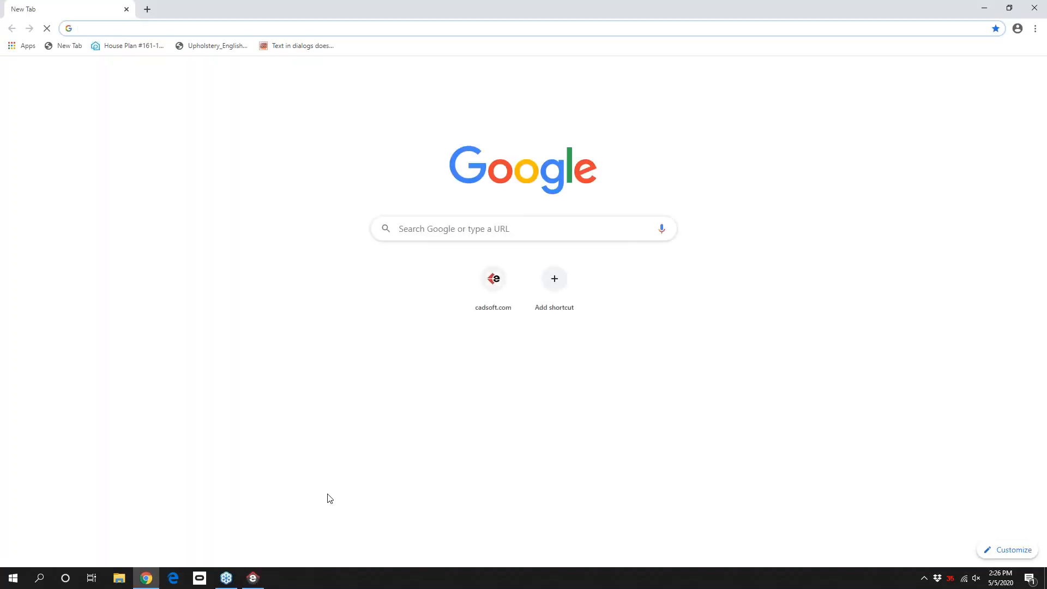
text(3d w)
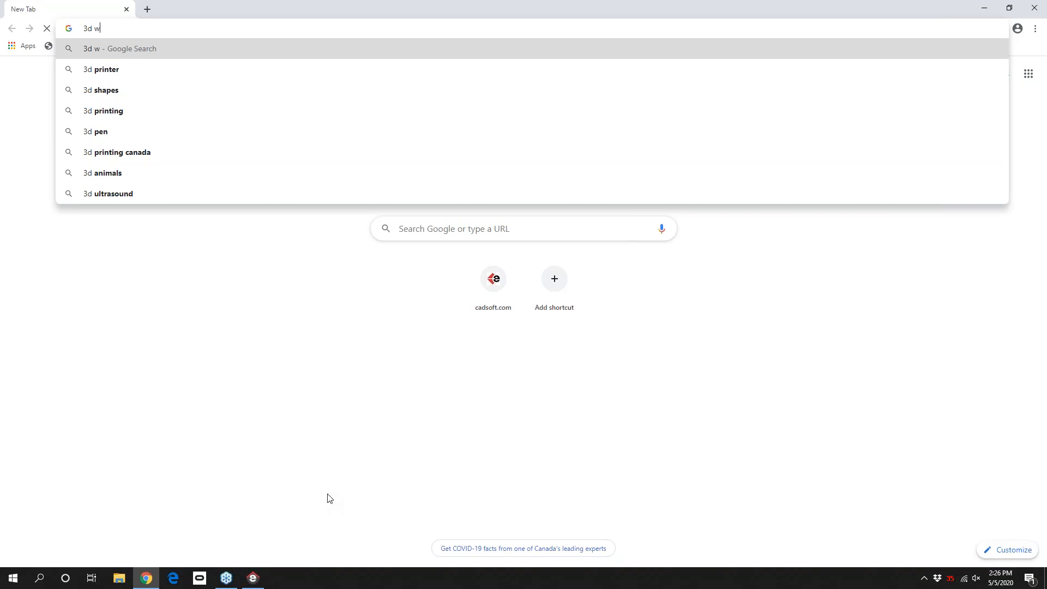
text(arenpuse)
key(Return)
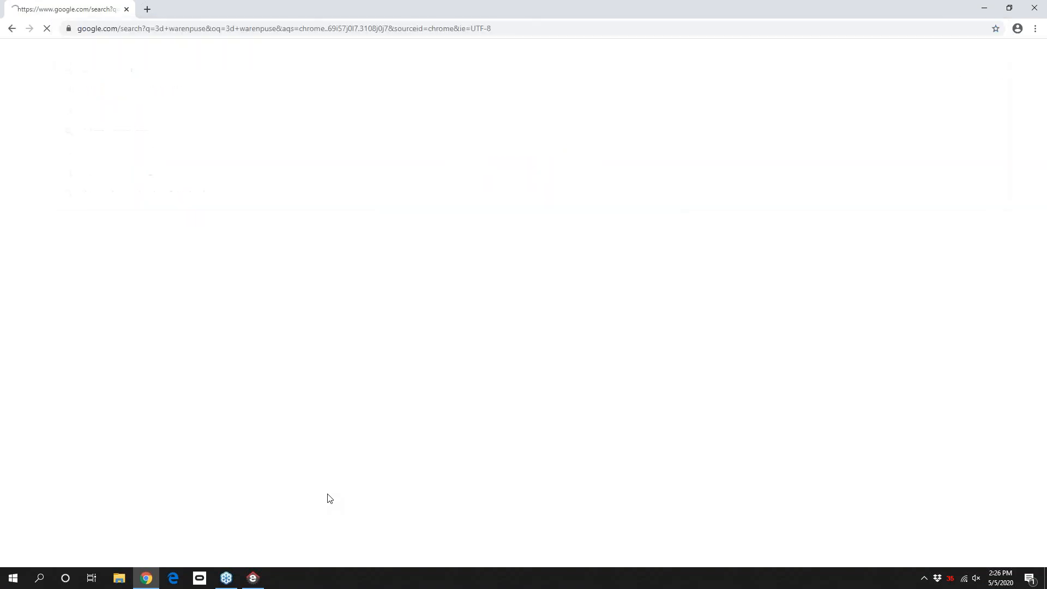
click(224, 142)
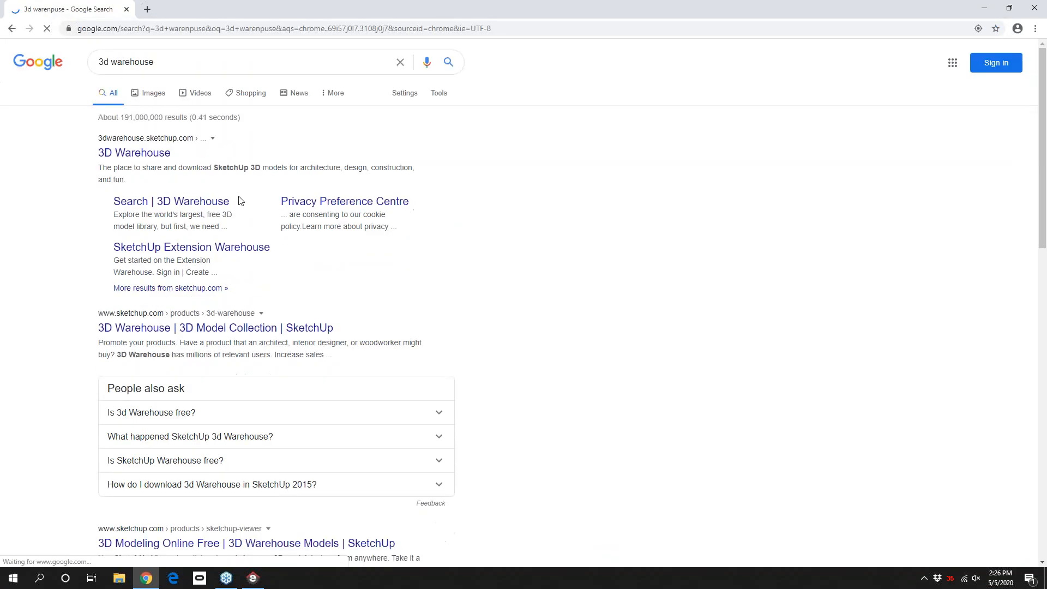
click(101, 155)
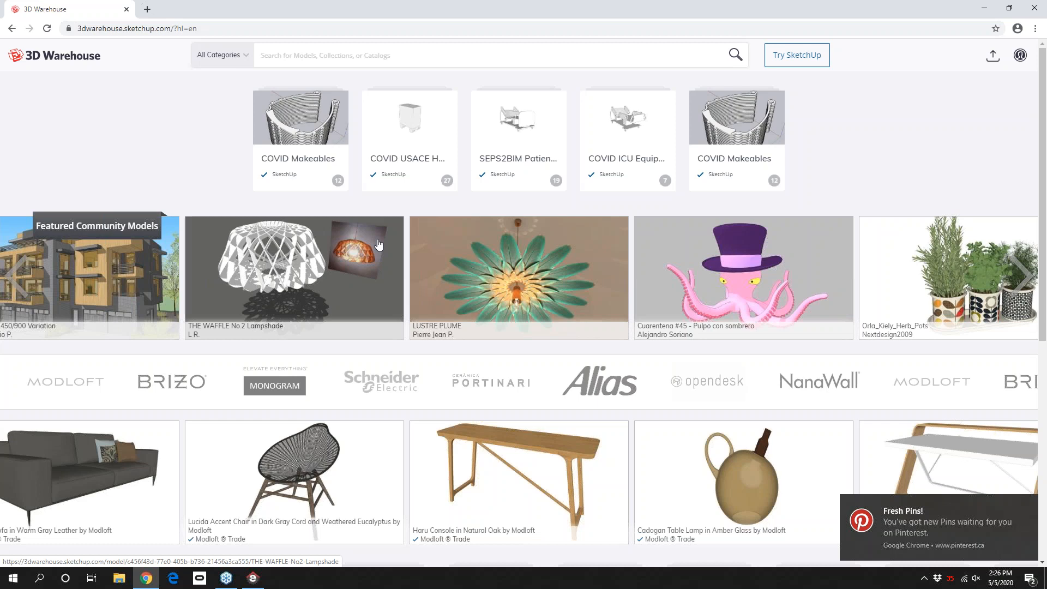
Step: Open the Watts Desk in Natural Ash and White by Modloft model, try to download it, and close the browser
scroll(525, 412, down, 3)
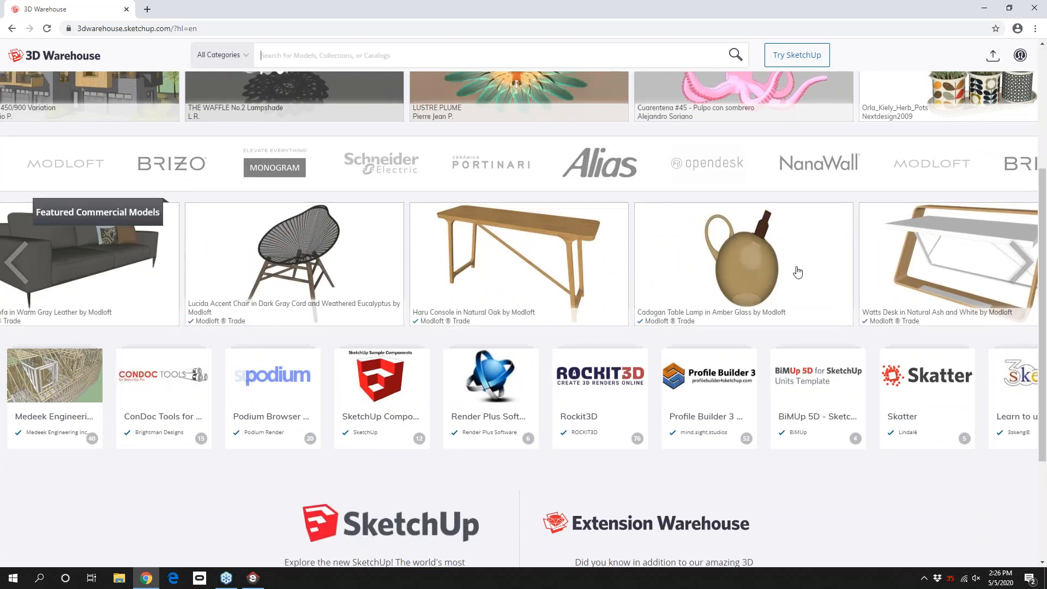
scroll(686, 291, up, 3)
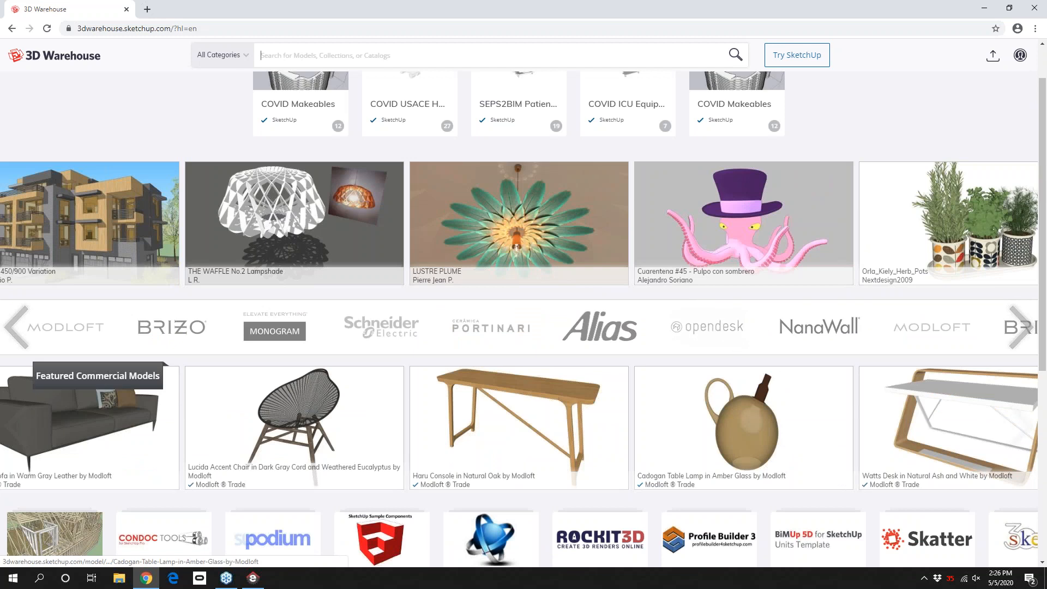
click(902, 391)
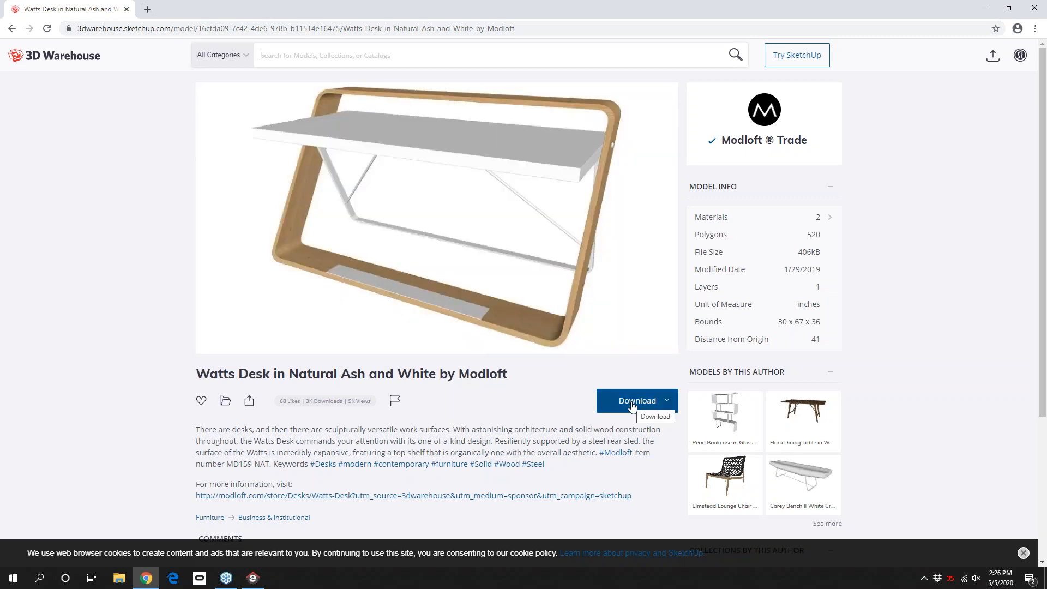
click(632, 405)
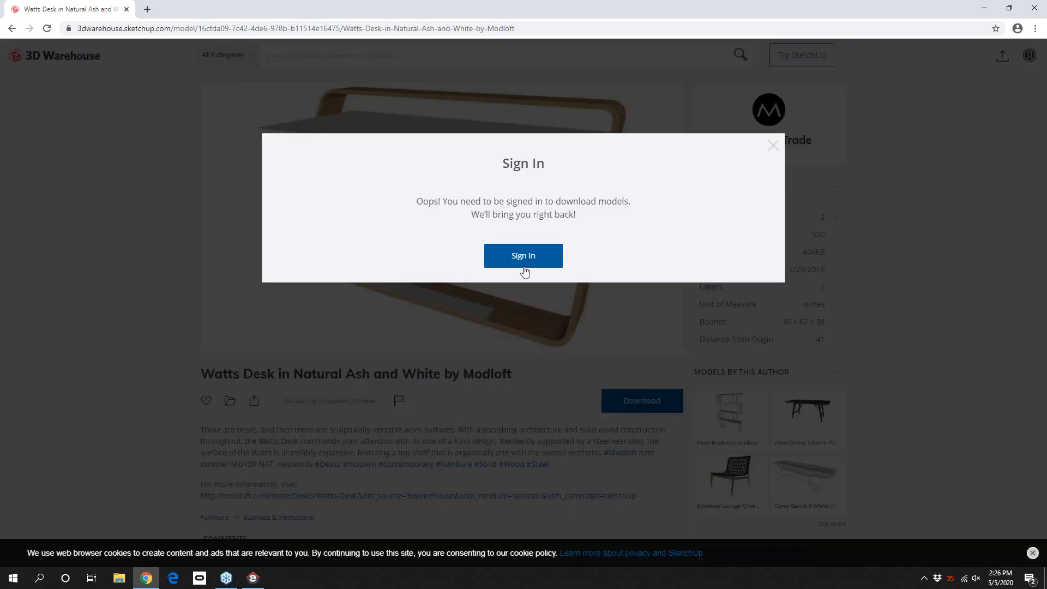
click(527, 265)
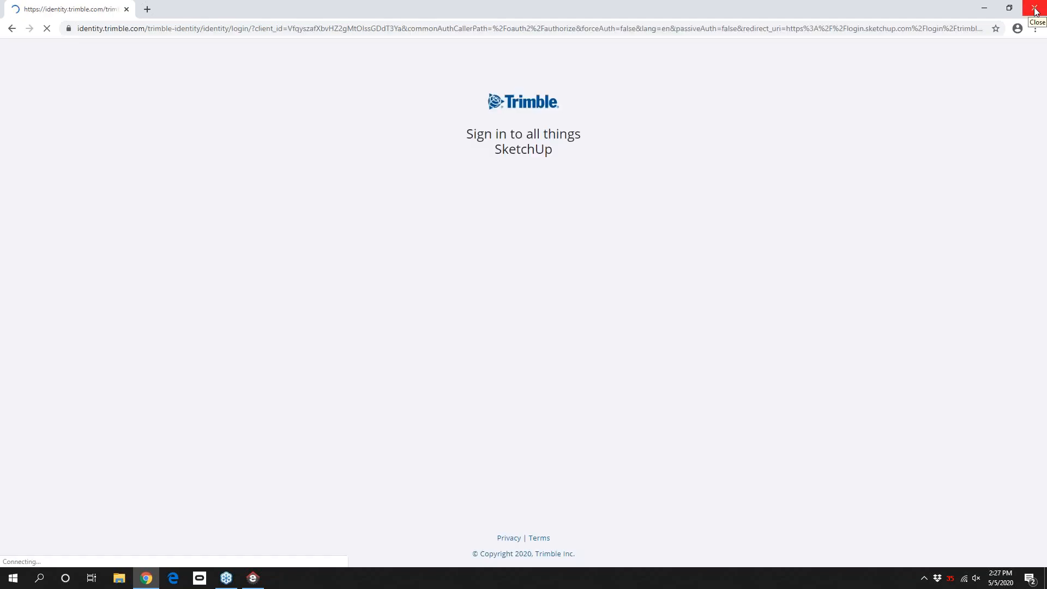
click(1035, 8)
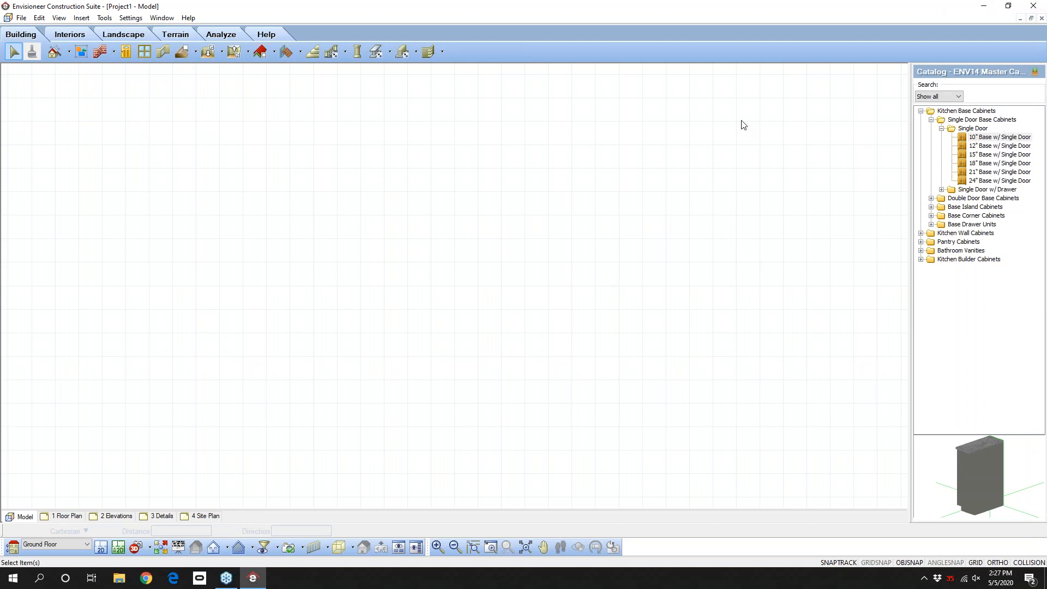
Step: Start the Object Import Wizard, name the new element Bar Stool, and set its type to Interior Furniture
click(21, 17)
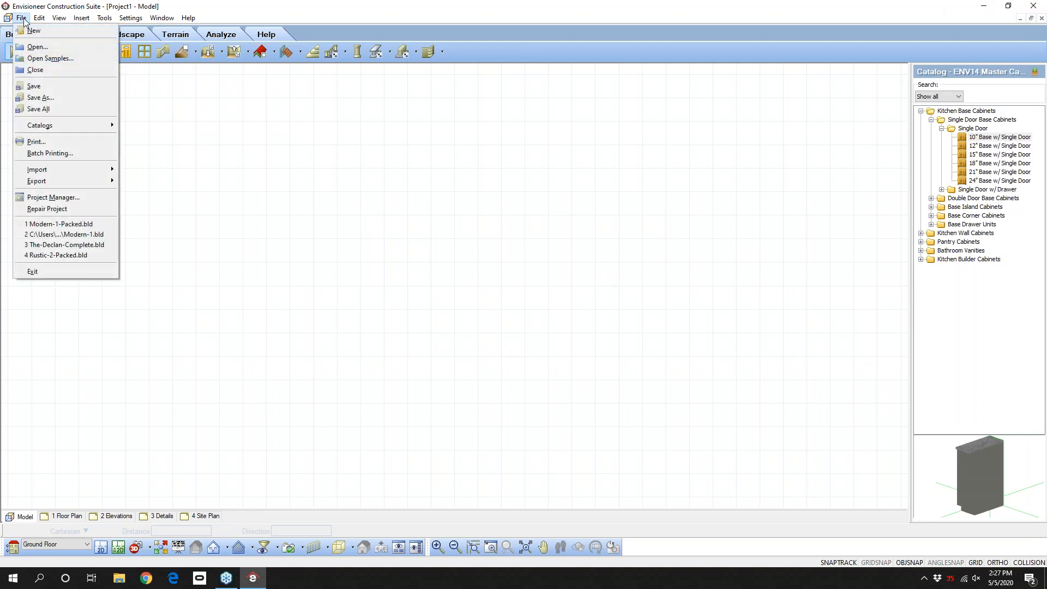
mouse_move(54, 167)
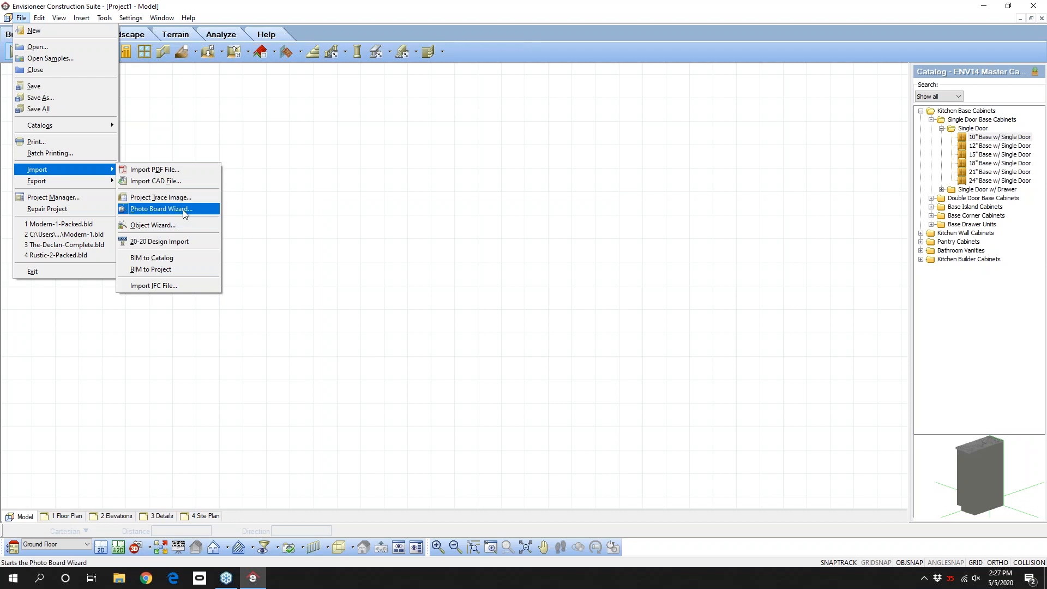
click(157, 225)
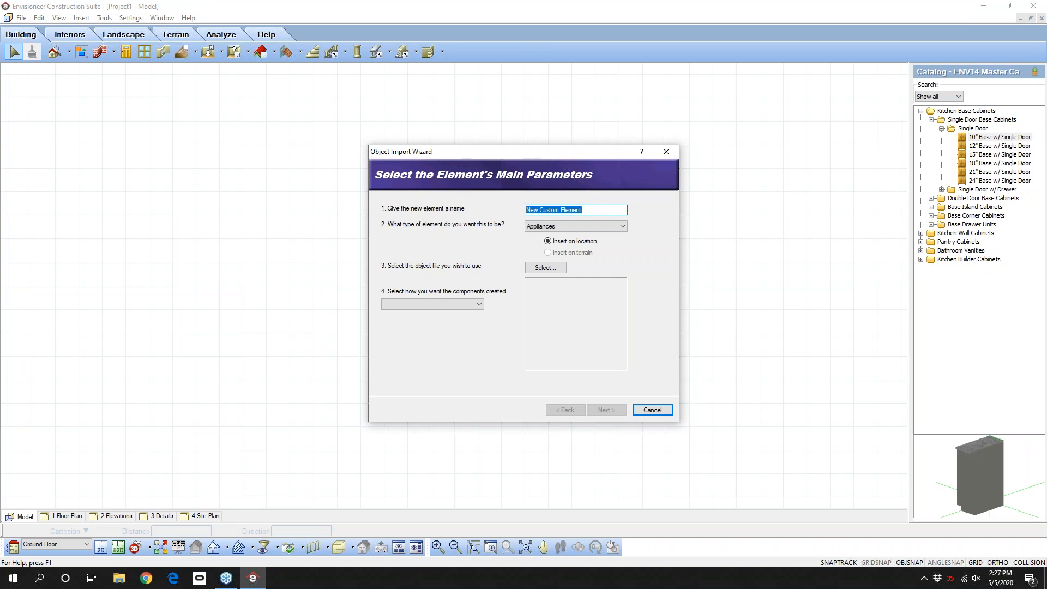
text(Bar Stool)
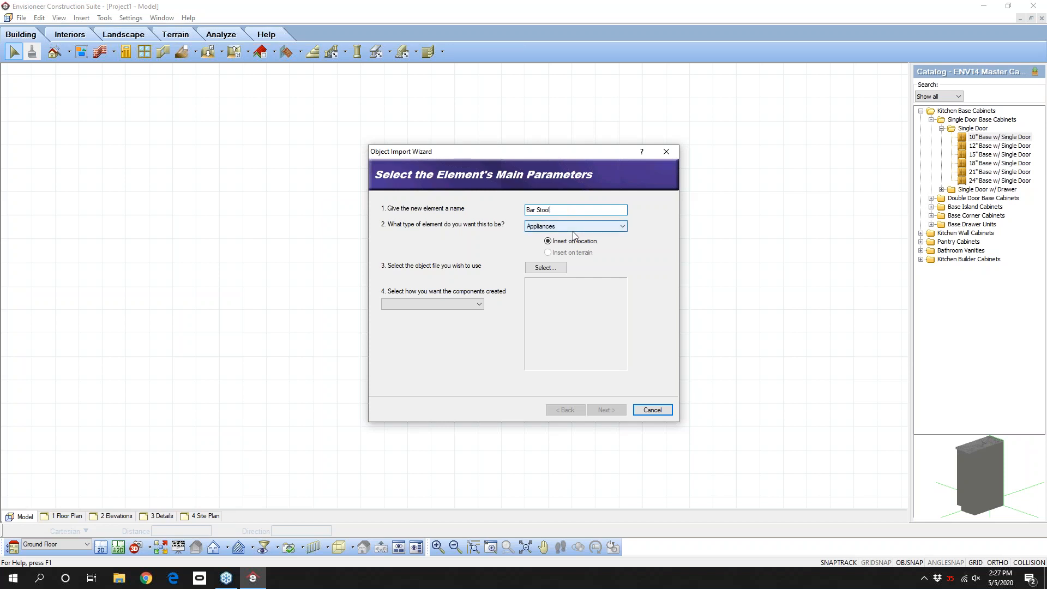
click(586, 225)
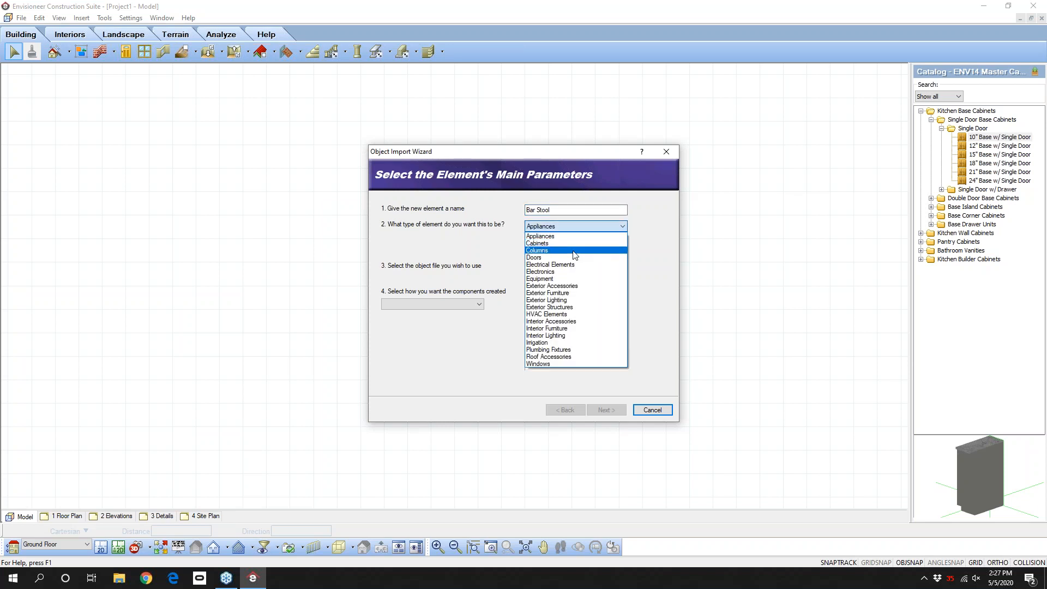
click(562, 329)
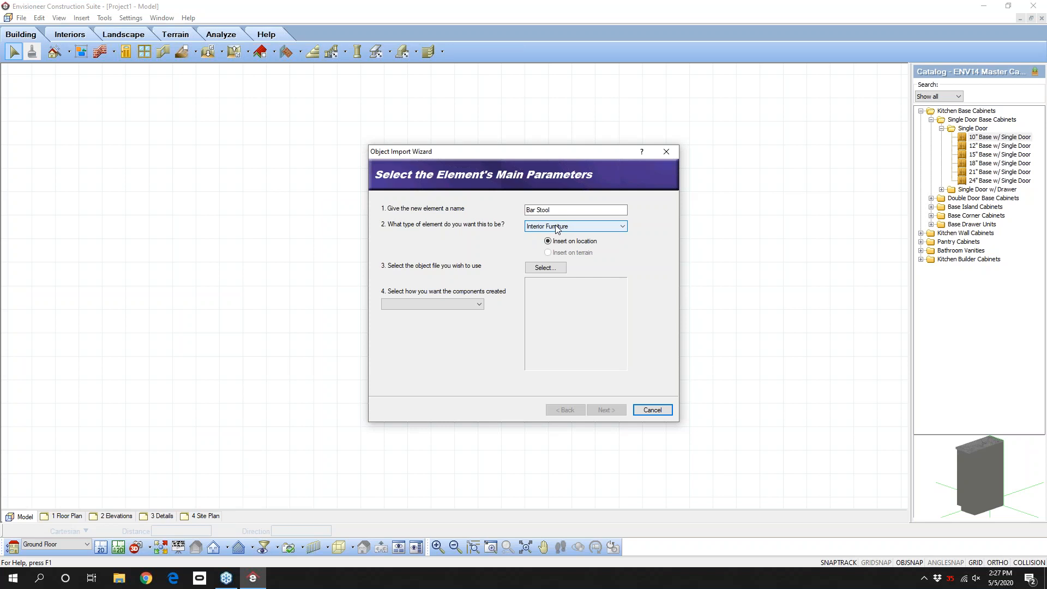
Step: Load Modern-Bar-Stool.skp from the Desktop's Blocks 2020 folder as single sided and accept the element's main parameters
click(546, 268)
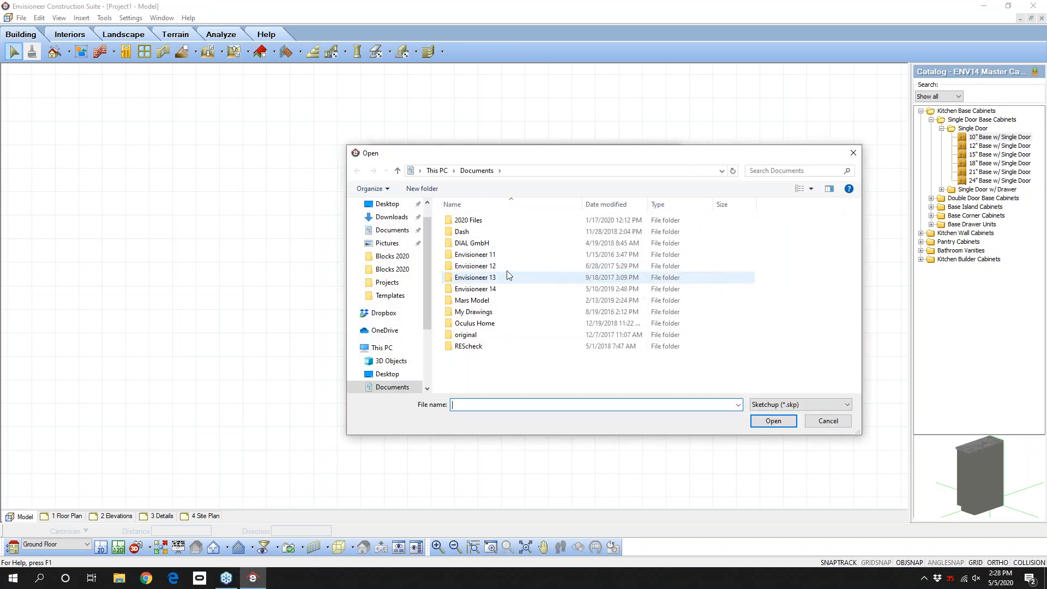
click(391, 204)
double_click(468, 222)
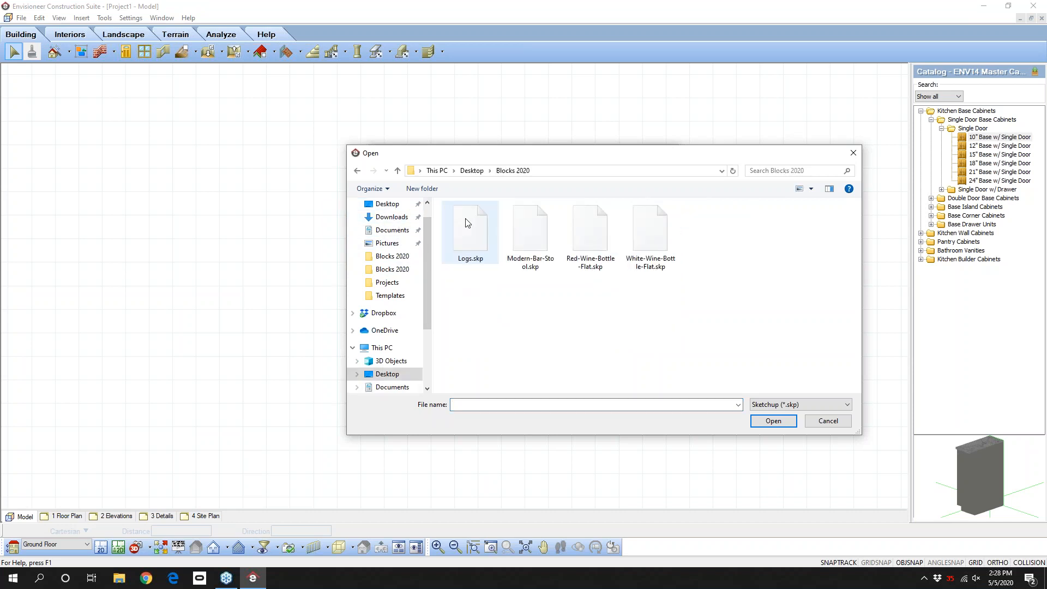
click(528, 244)
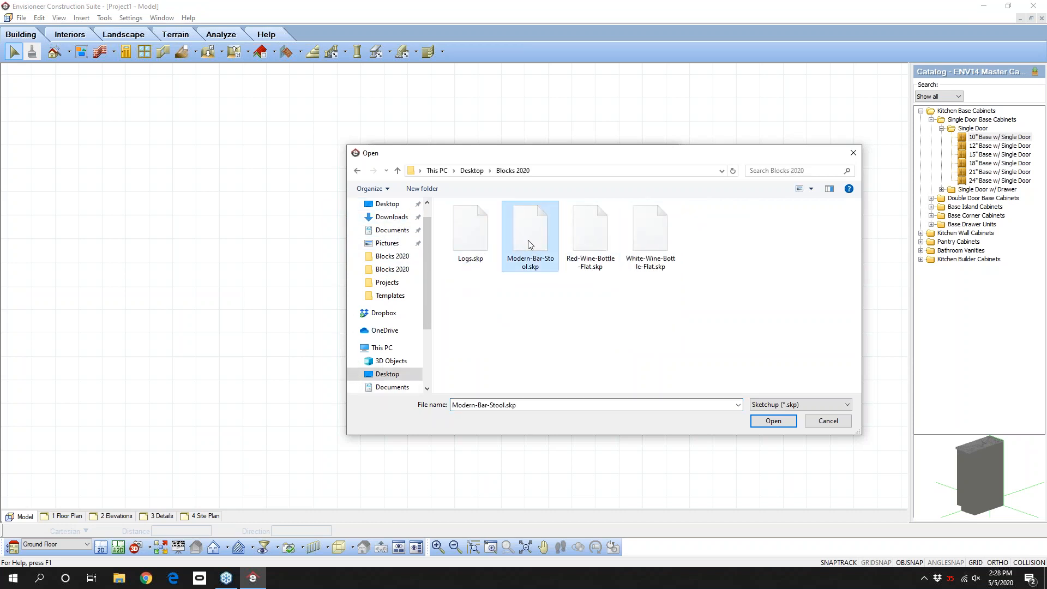
click(773, 420)
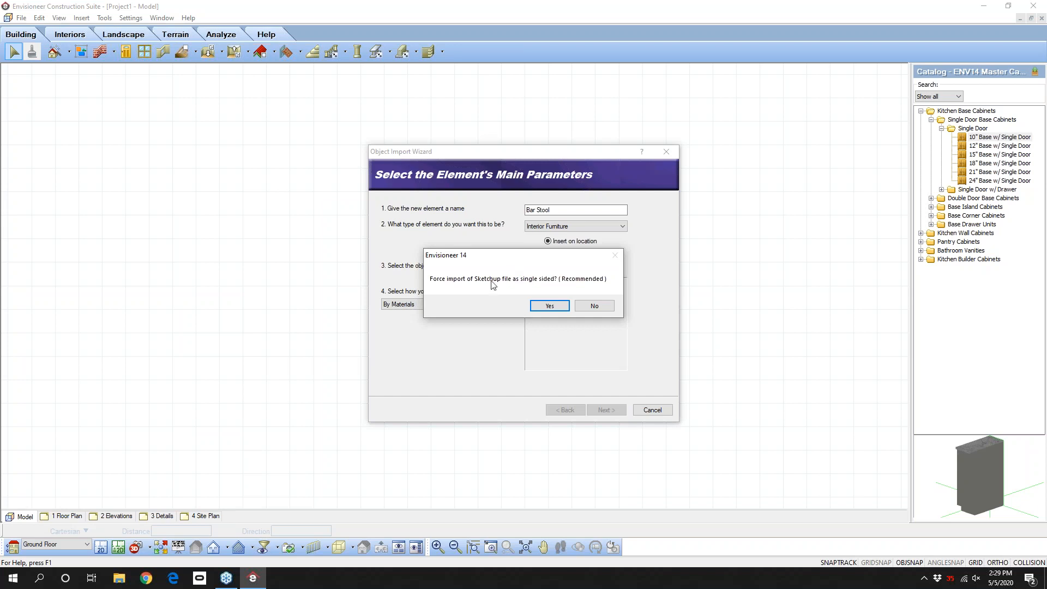
click(548, 306)
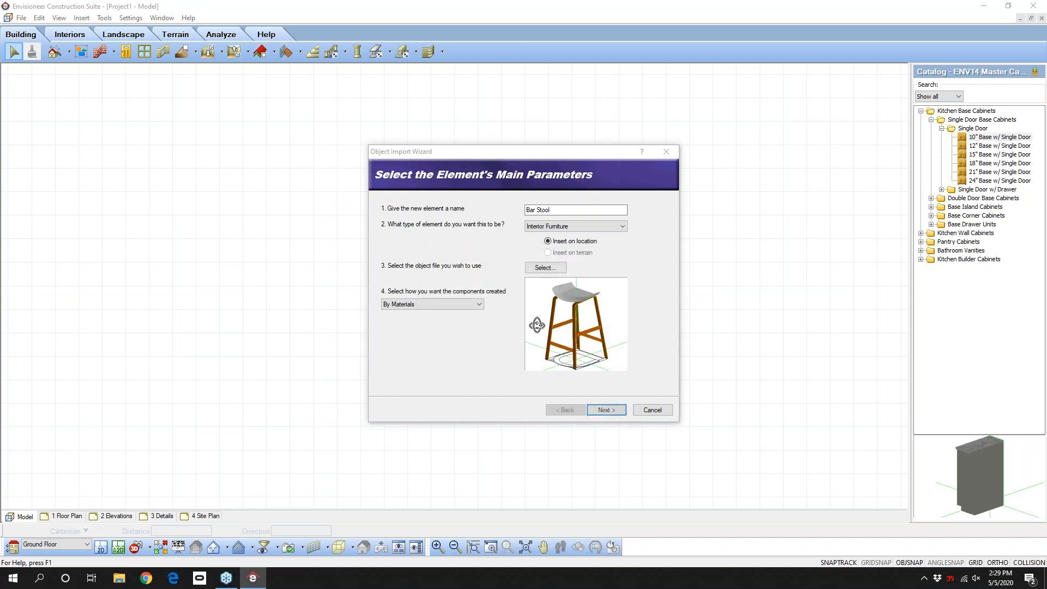
drag(579, 337, 574, 336)
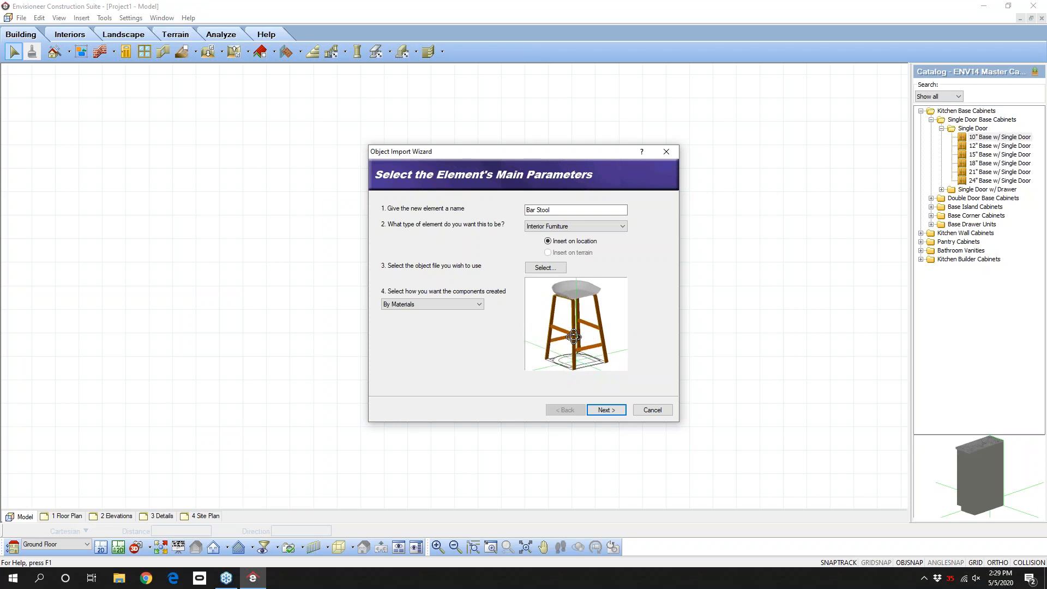
drag(572, 337, 572, 343)
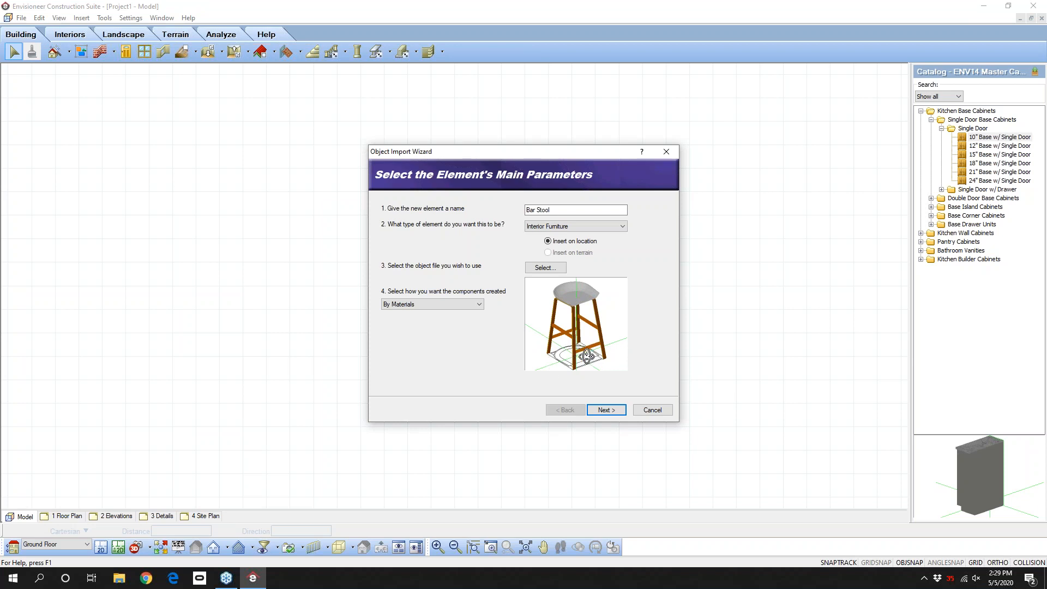
drag(604, 353, 598, 357)
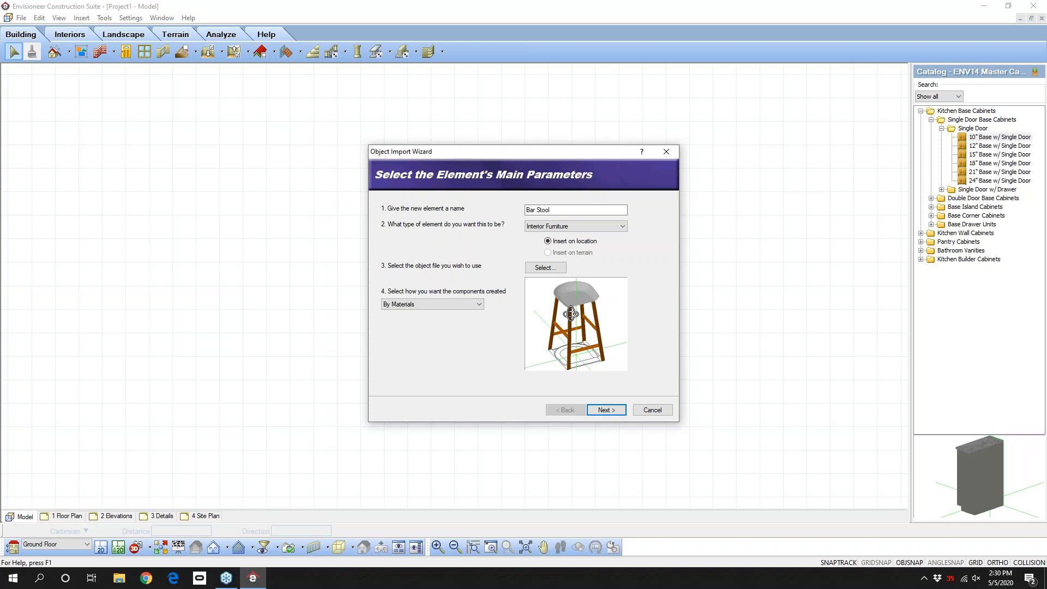
click(606, 411)
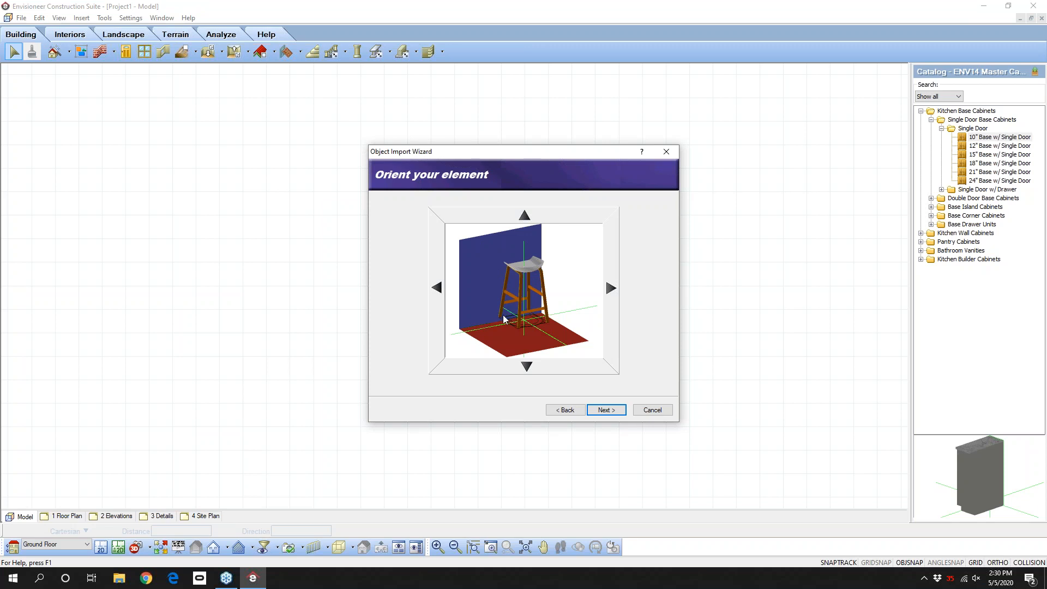
Step: Rotate the upright bar stool two increments about its vertical axis and accept the orientation
click(528, 369)
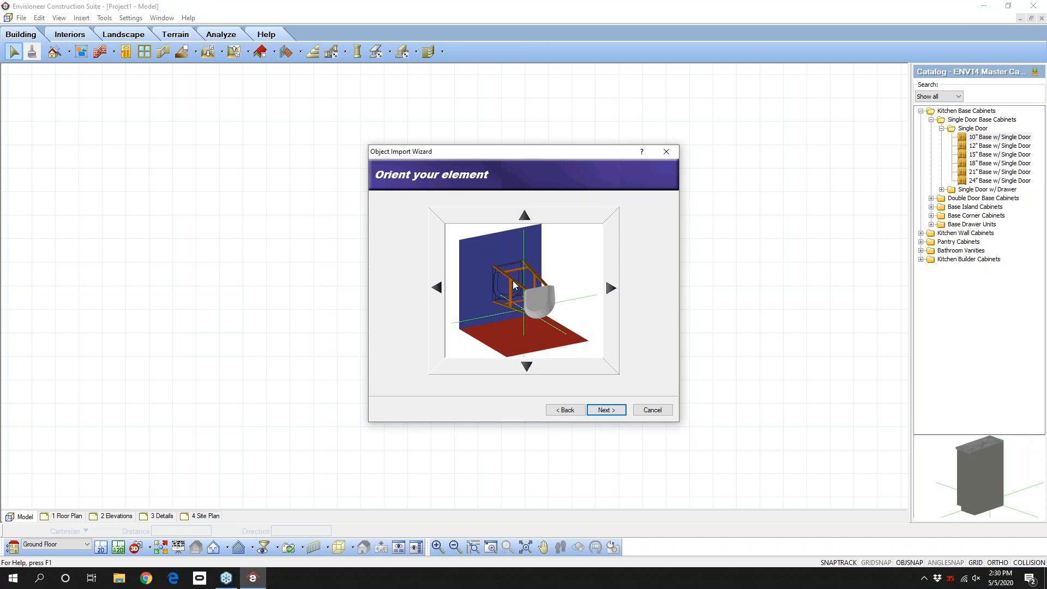
click(525, 216)
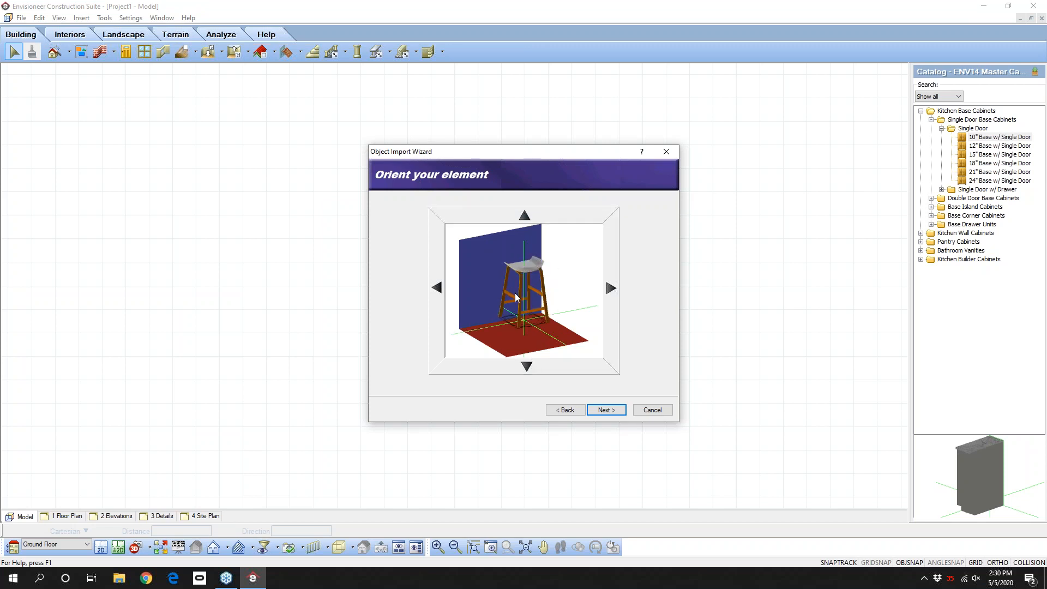
click(437, 288)
click(437, 289)
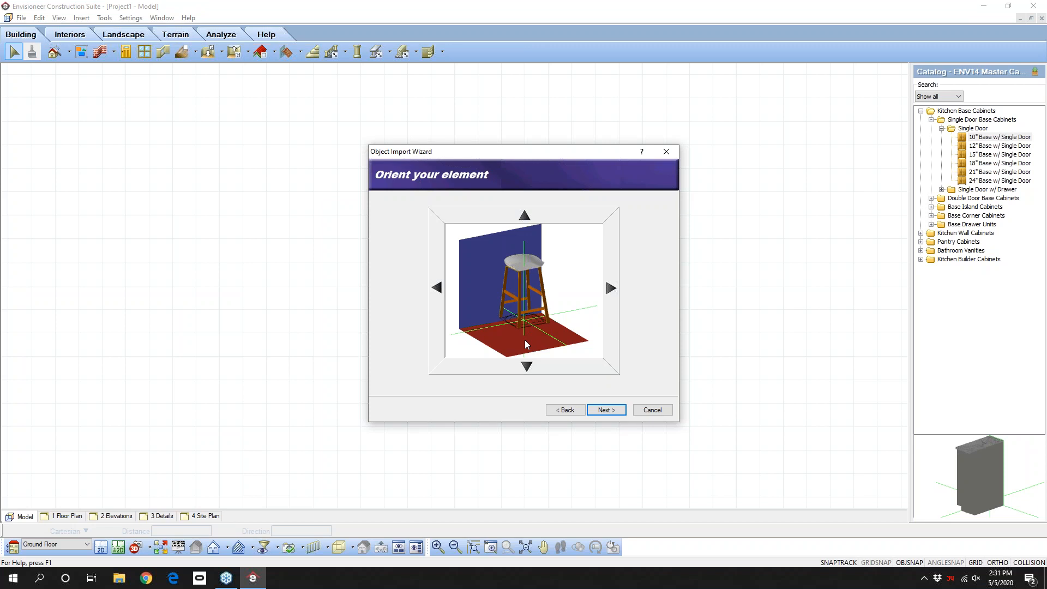
click(601, 410)
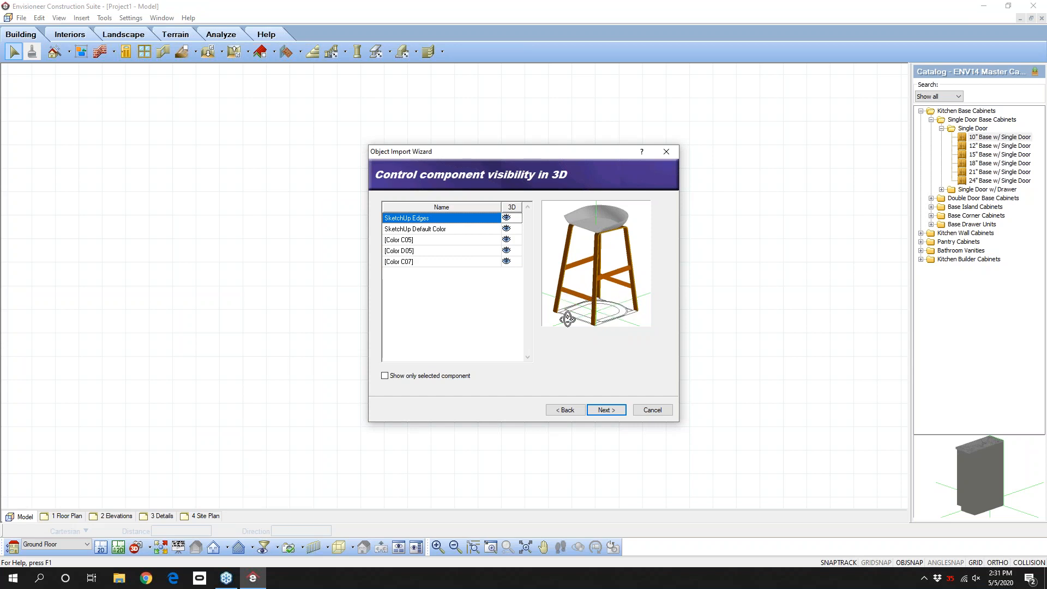
Step: Hide the SketchUp Edges component in 3D and rename it 2D Plan
click(506, 219)
click(441, 219)
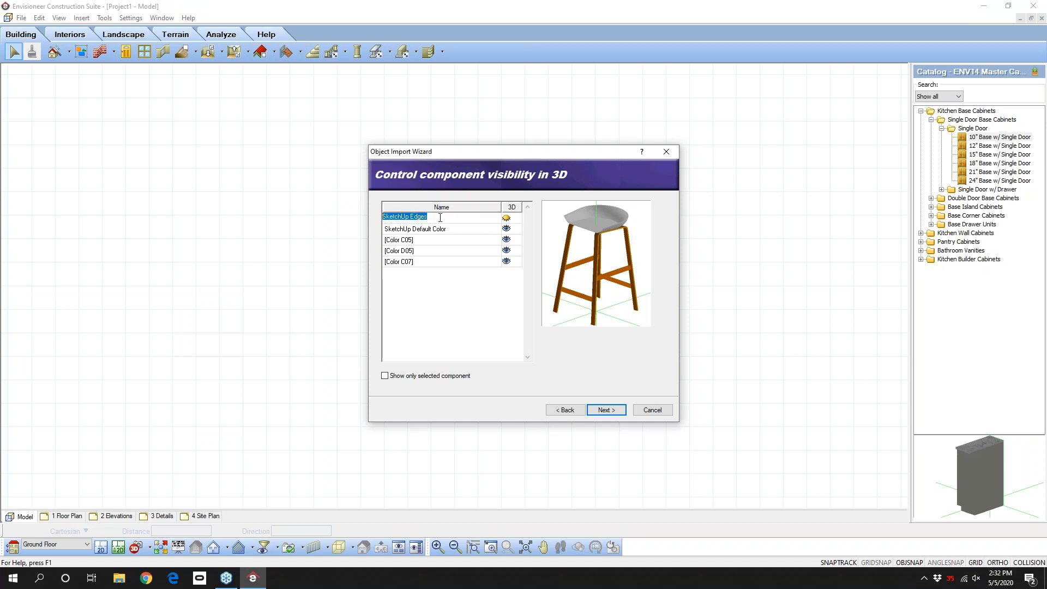
text(2D Pa)
key(BackSpace)
text(lan)
Step: Identify the SketchUp Default Color component by switching its 3D visibility off and on, and rename it Seat
click(456, 229)
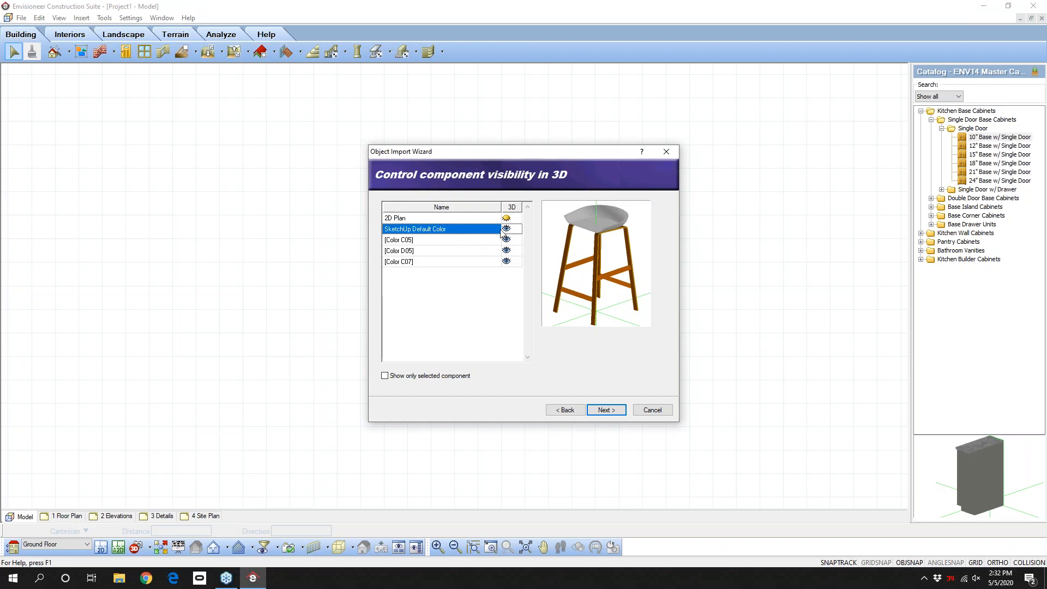
click(507, 229)
click(507, 229)
click(456, 230)
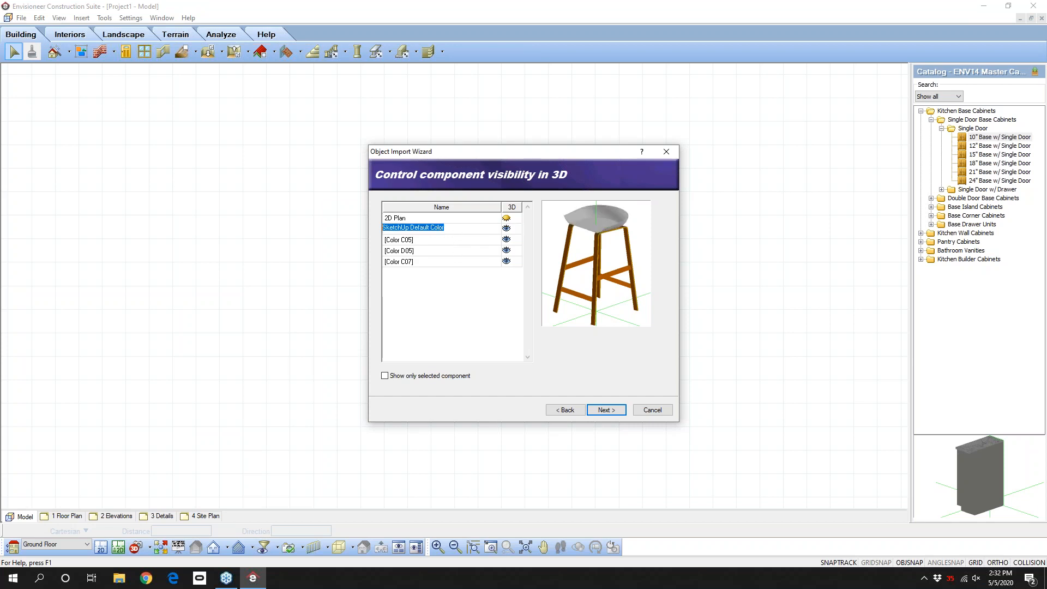
text(Seat)
Step: Identify the [Color C05] component by temporarily hiding it in 3D, and rename it Bracing
click(455, 240)
click(507, 240)
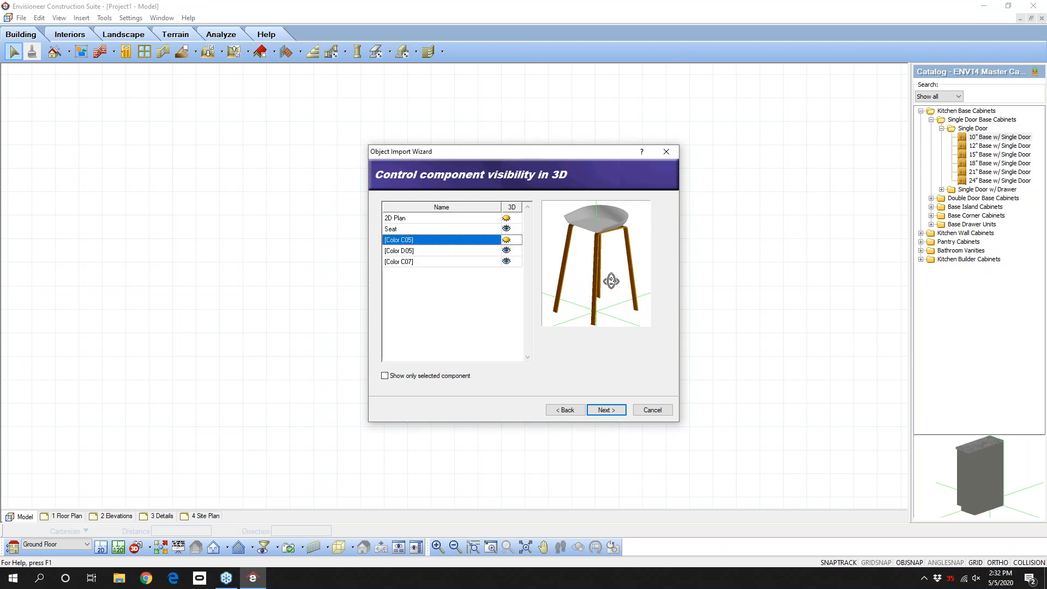
click(507, 240)
click(444, 241)
text(Bracing)
Step: Check which part [Color D05] controls by toggling its 3D visibility, and rename the component Wood Edge
click(429, 250)
click(507, 250)
click(507, 251)
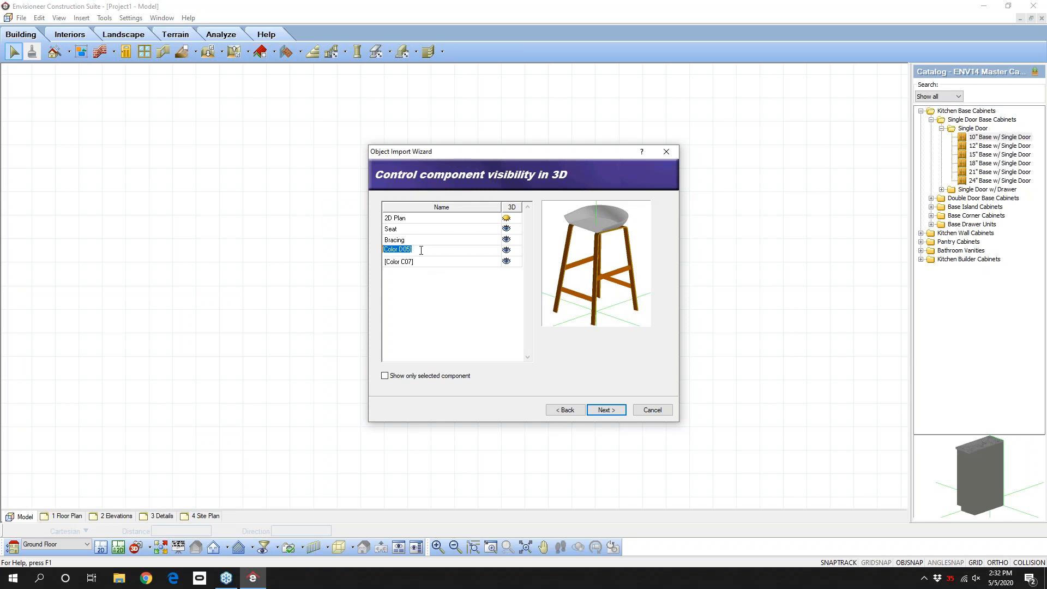
click(506, 251)
click(507, 255)
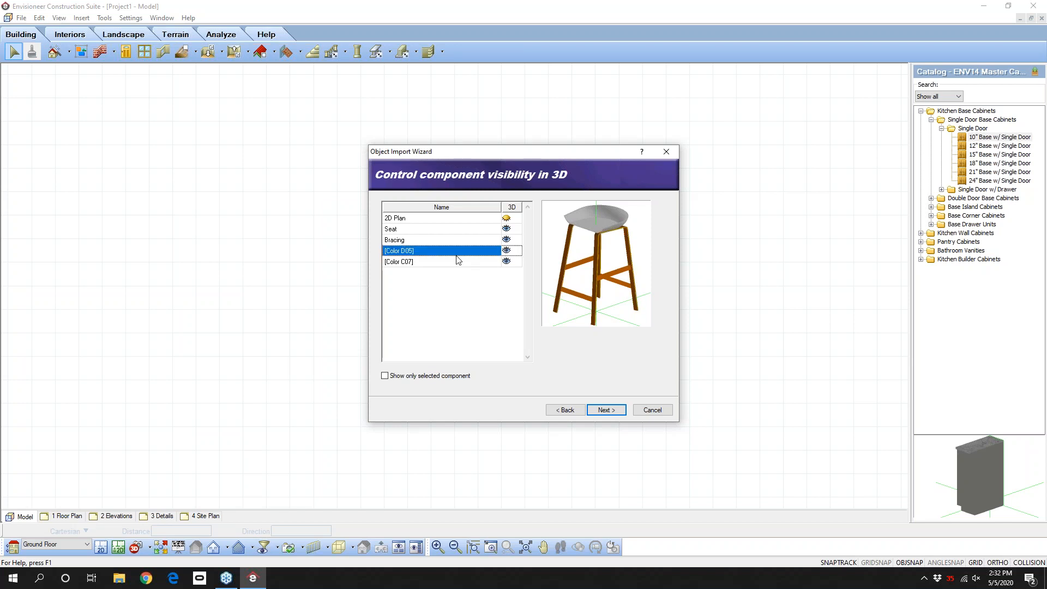
click(429, 252)
text(Wood Edge)
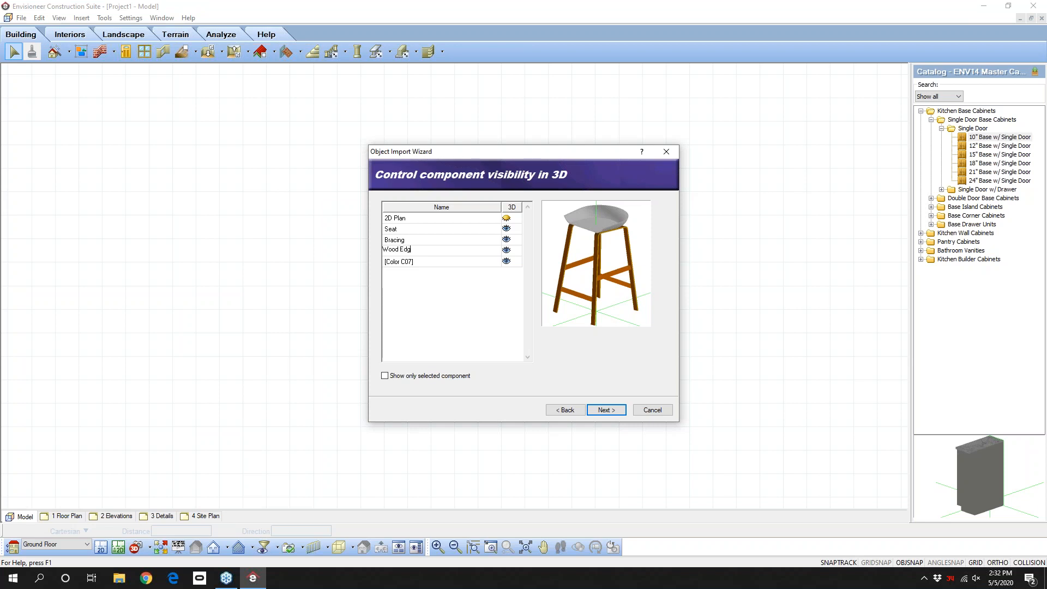
Step: Rename the [Color C07] component Wood Face and accept the 3D visibility settings
click(426, 265)
click(426, 266)
key(BackSpace)
key(BackSpace)
key(BackSpace)
key(BackSpace)
key(BackSpace)
key(BackSpace)
key(BackSpace)
key(BackSpace)
key(BackSpace)
key(BackSpace)
key(BackSpace)
text(Wood Face)
click(620, 413)
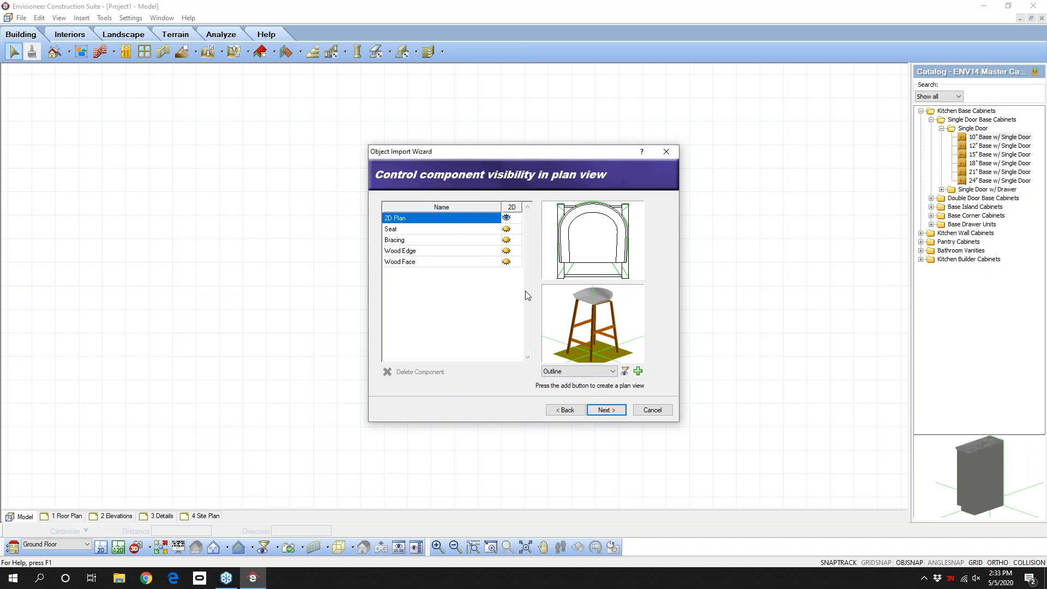
Step: Keep Outline as the plan view type, accept the plan visibility with only 2D Plan shown, and finish the import wizard
click(612, 371)
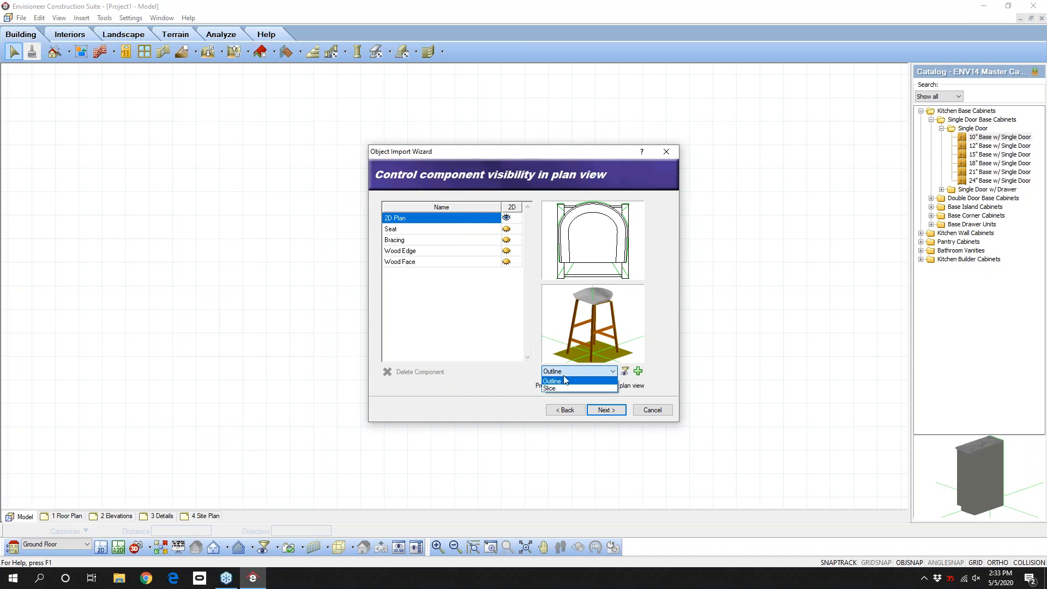
click(609, 381)
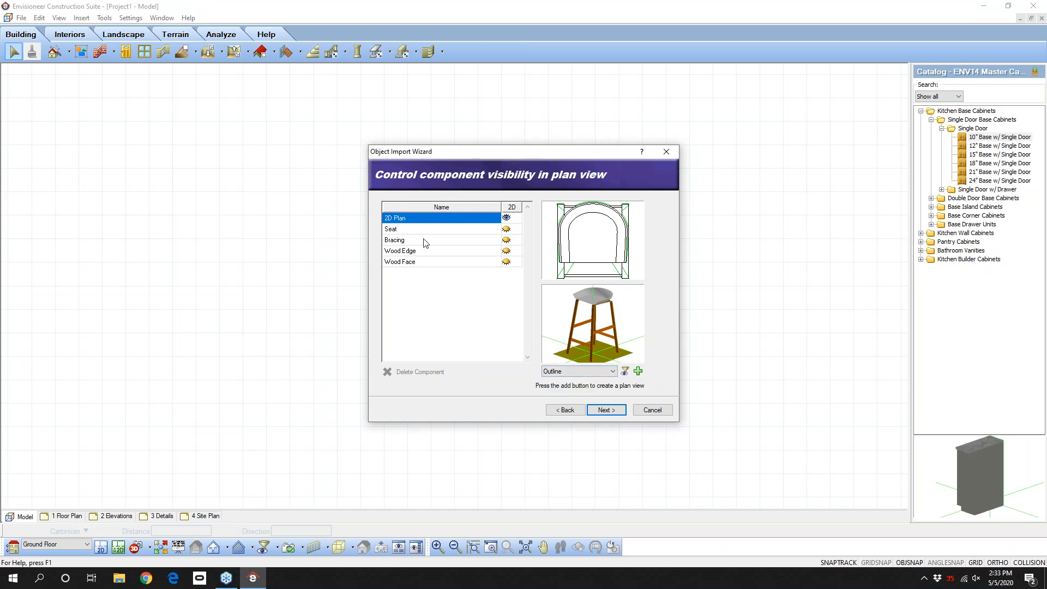
click(606, 412)
click(604, 411)
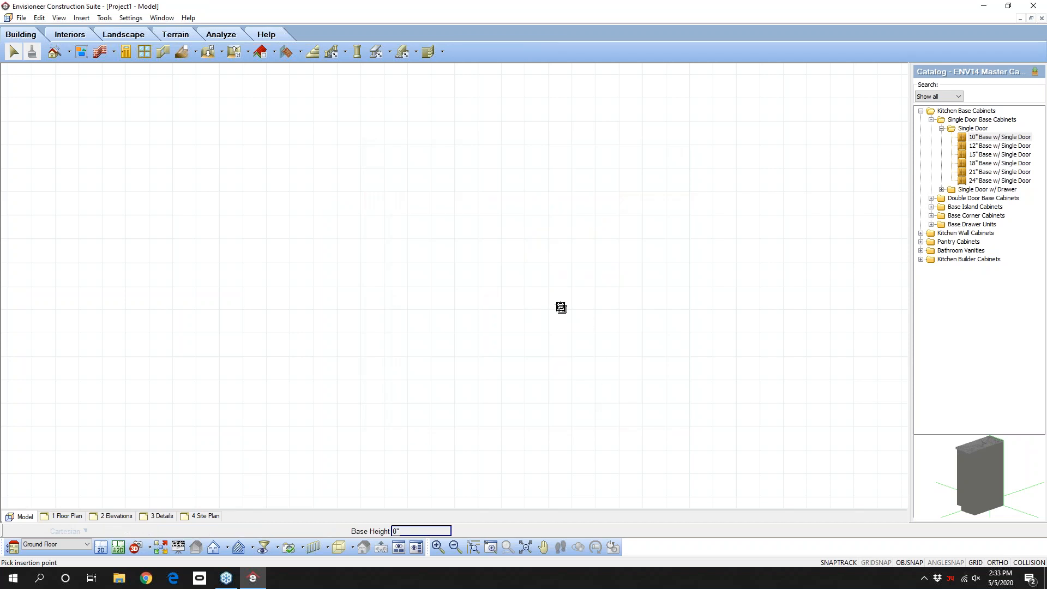
Step: Insert one bar stool into the Ground Floor plan and end the placement
click(386, 245)
right_click(374, 277)
click(383, 284)
scroll(360, 226, up, 5)
scroll(380, 251, up, 4)
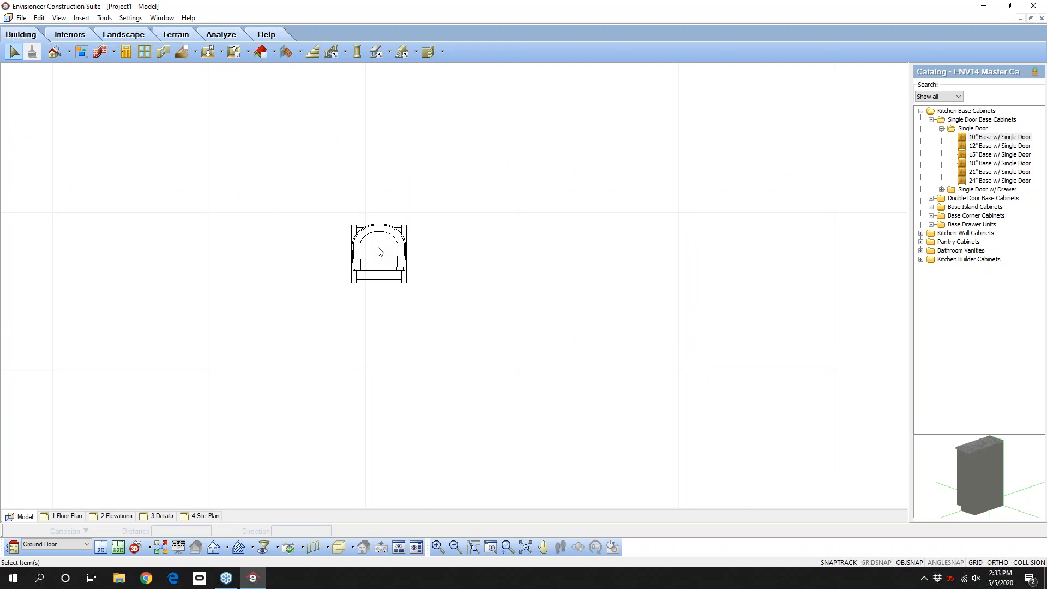
Step: Show the model in 3D Perspective and bring the camera close to the bar stool
click(149, 547)
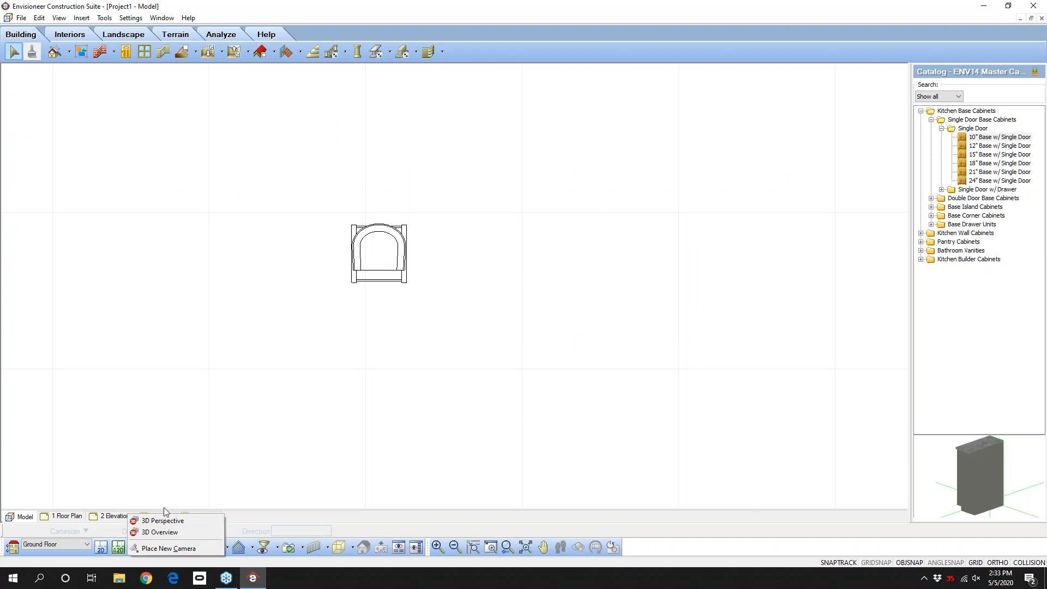
click(163, 521)
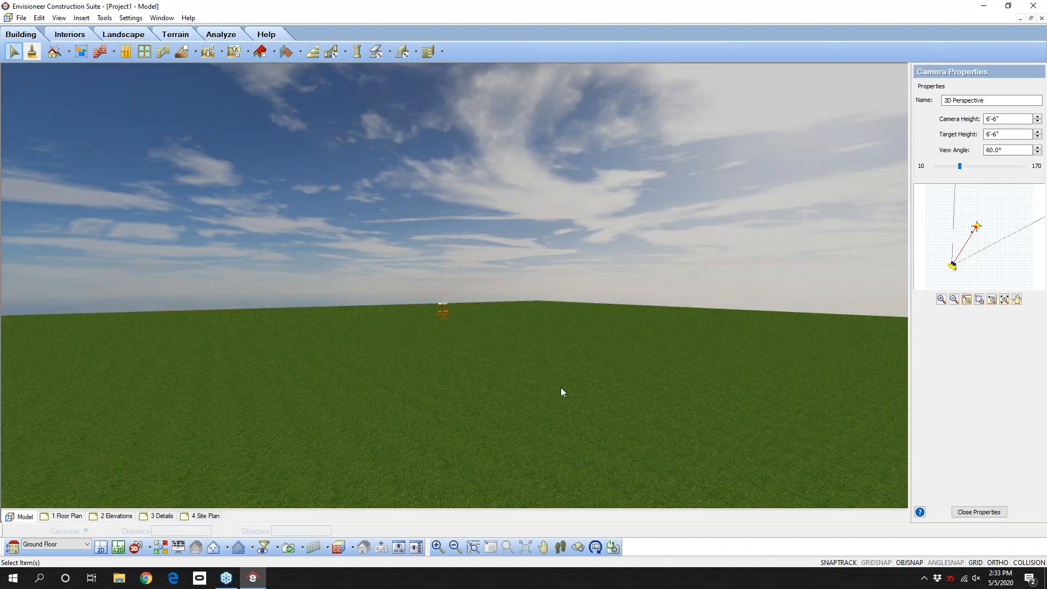
click(560, 547)
drag(486, 284, 273, 231)
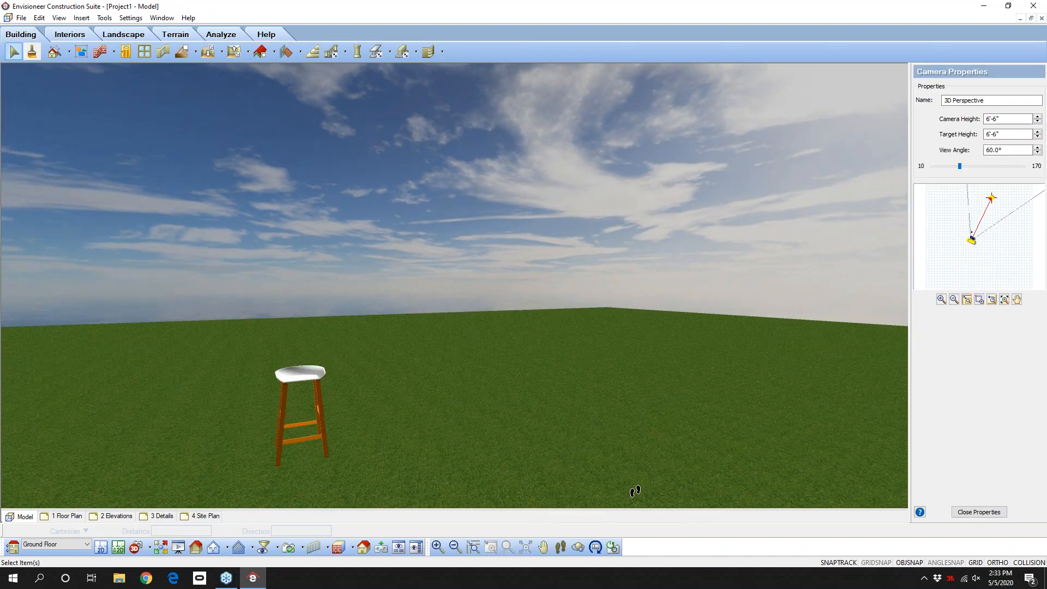
click(546, 548)
drag(361, 457, 496, 342)
right_click(537, 284)
click(559, 292)
Step: Assign the White Melamine material from the Finishes group to the bar stool's Seat component
double_click(472, 309)
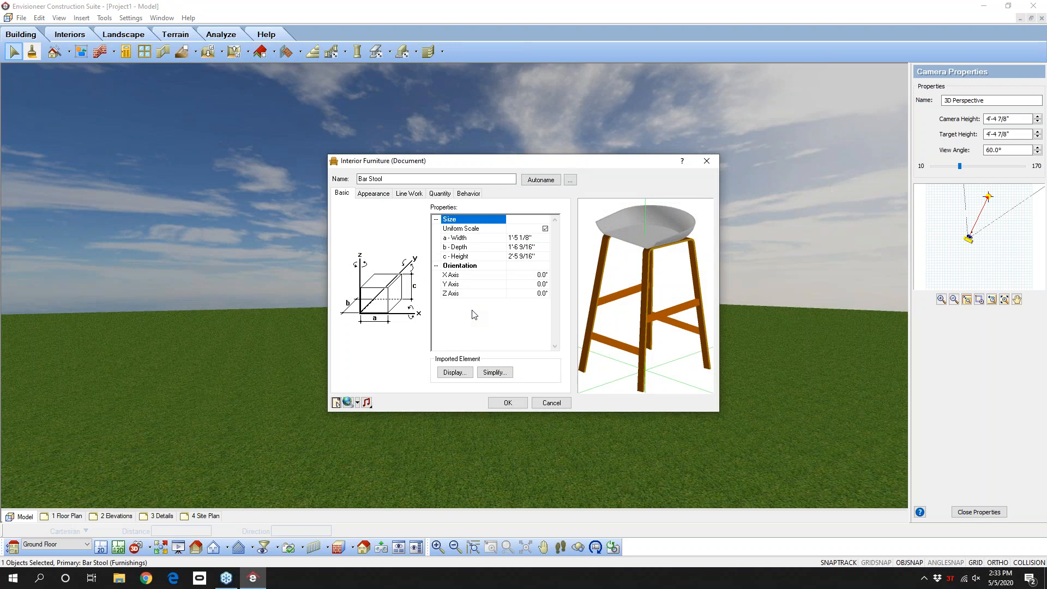
click(380, 195)
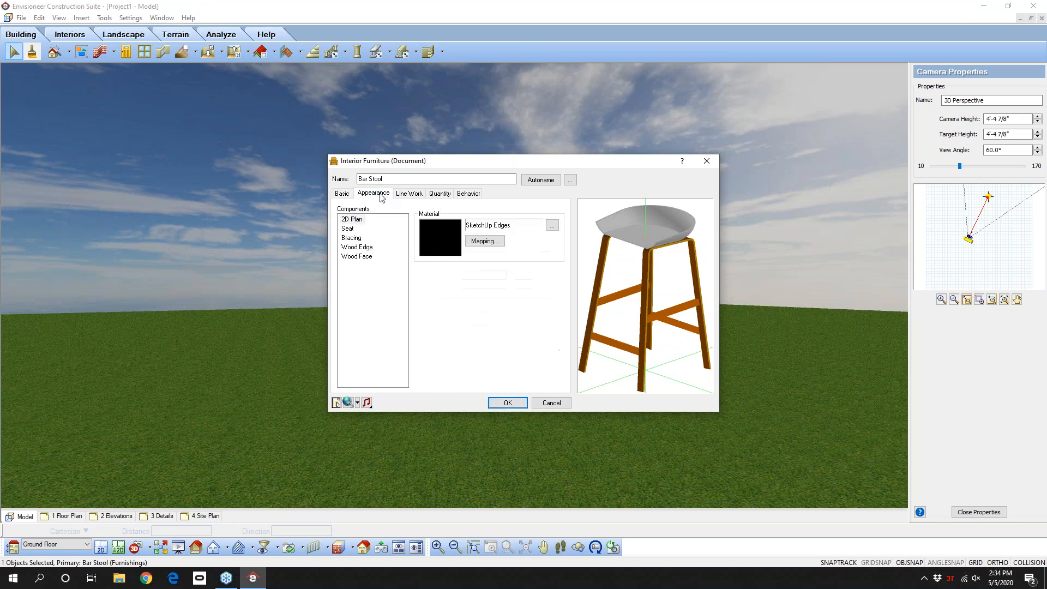
click(353, 229)
click(442, 240)
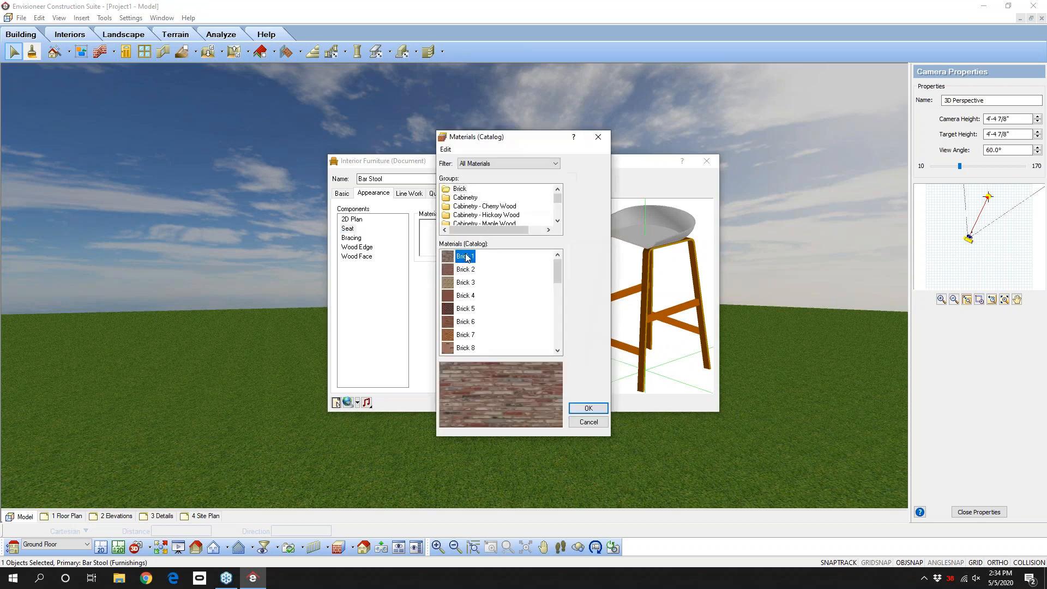
scroll(470, 213, down, 5)
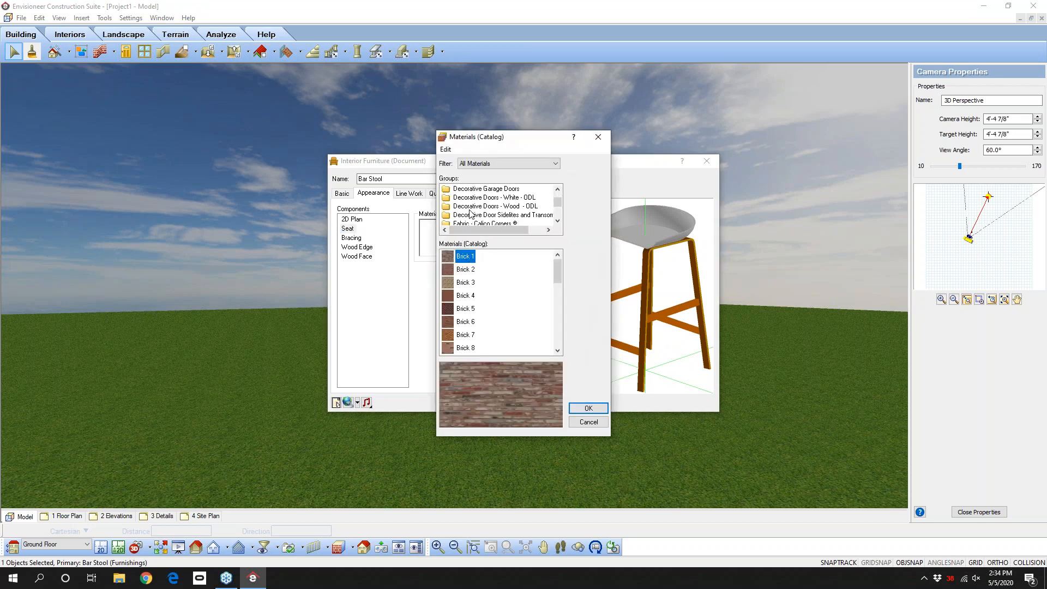
click(465, 190)
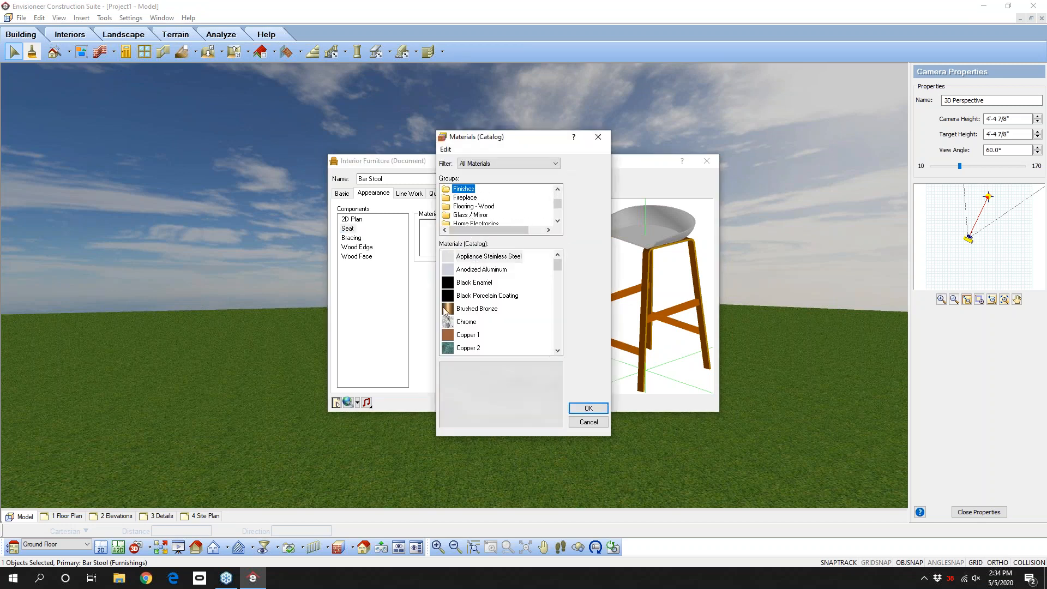
scroll(467, 307, down, 4)
scroll(466, 307, down, 2)
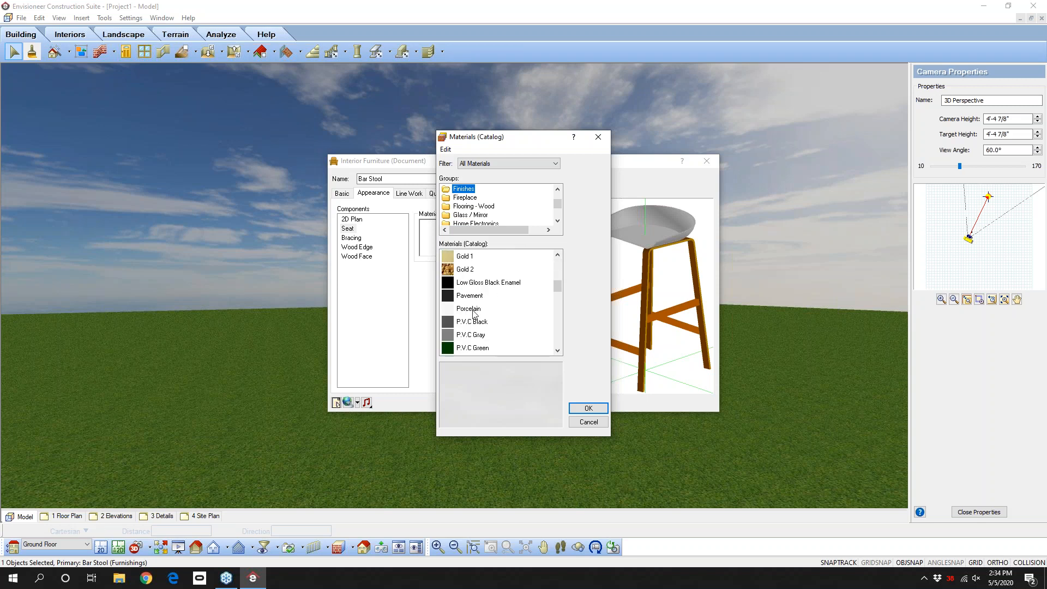
scroll(475, 319, down, 2)
scroll(474, 323, down, 8)
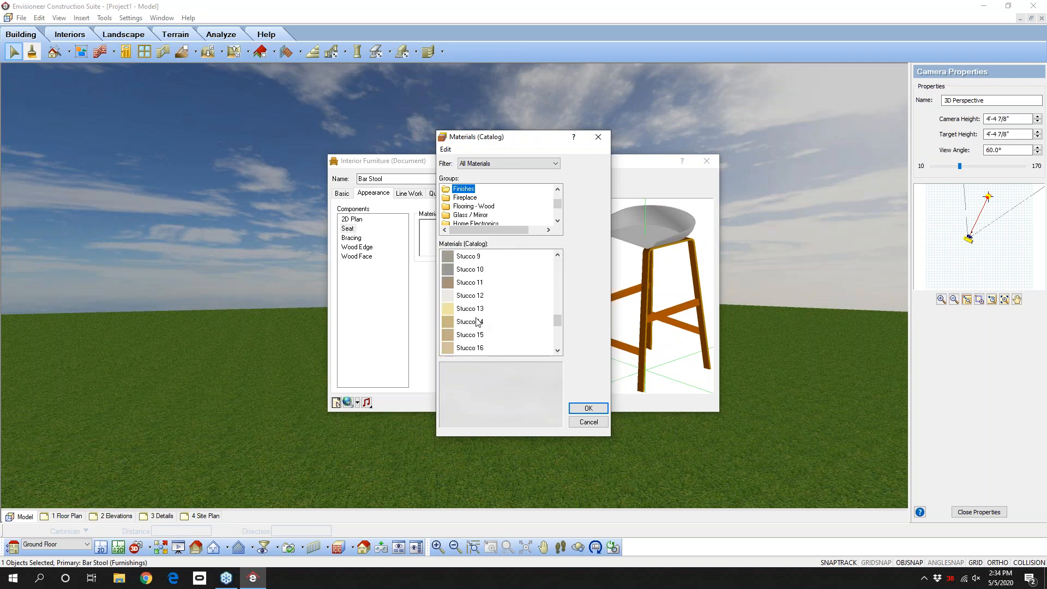
click(469, 323)
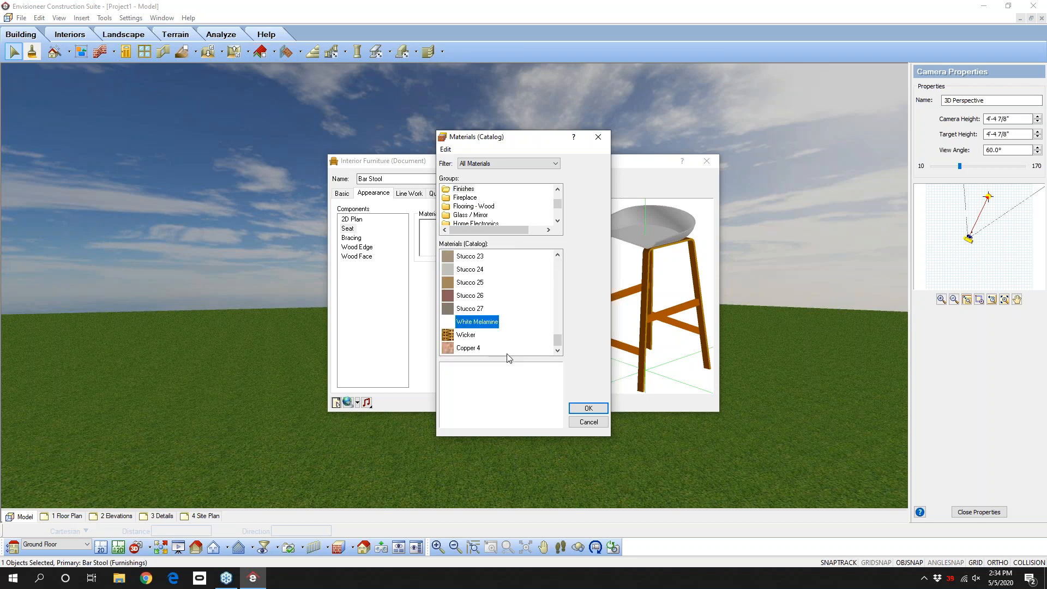
click(578, 409)
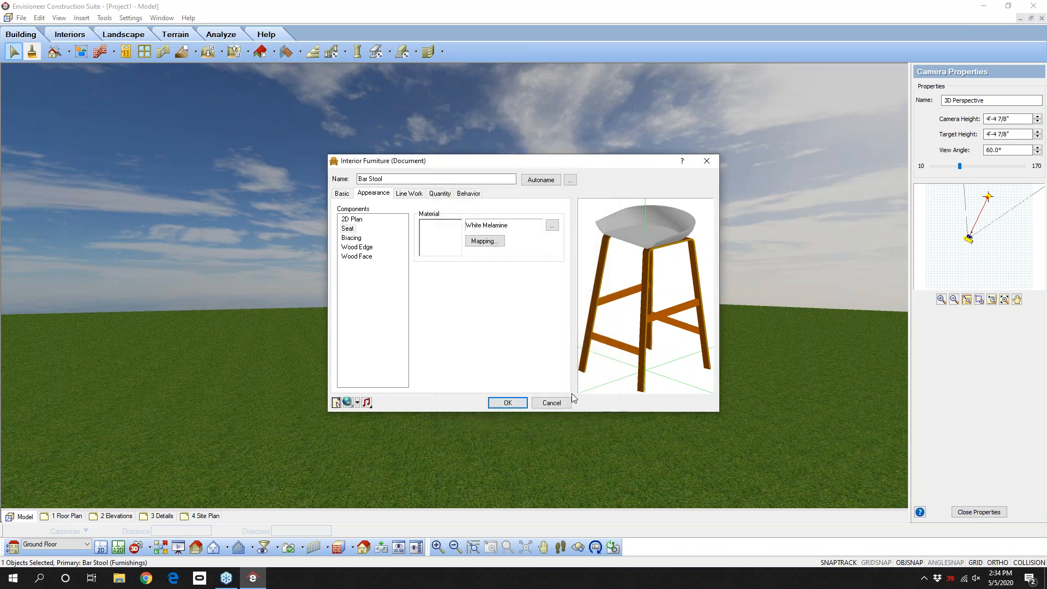
Step: Choose a texture mapping type for the Seat component's material and accept the mapping
click(481, 242)
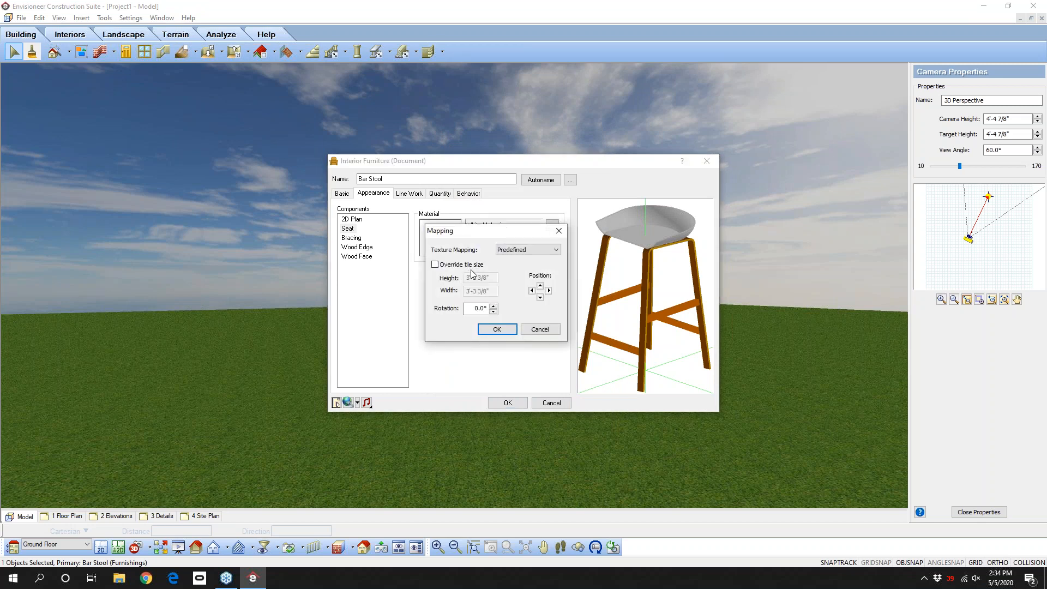
click(511, 251)
click(512, 280)
click(496, 330)
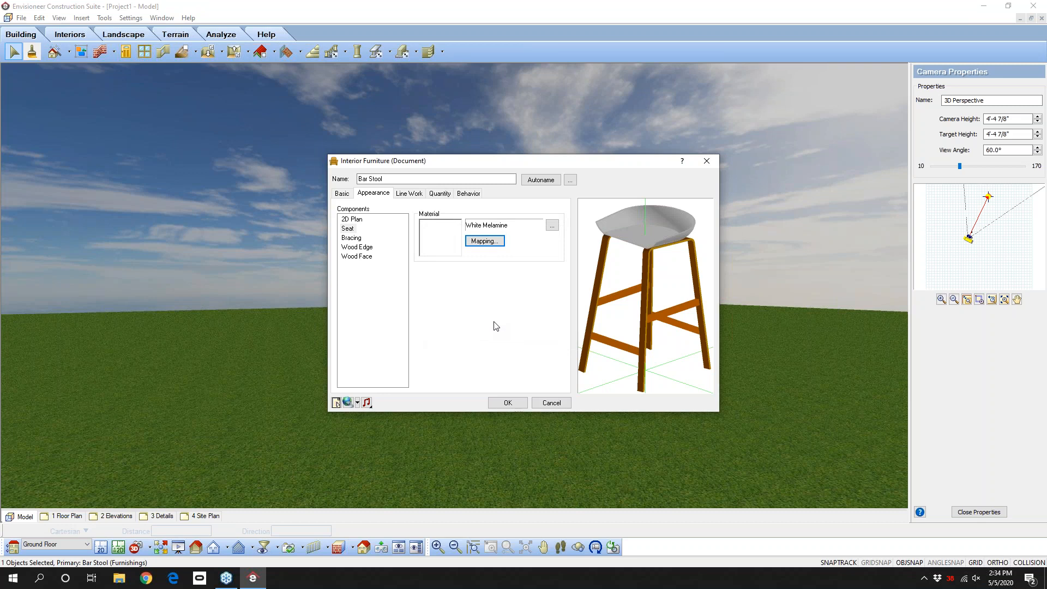
Step: Set the texture mapping of the Bracing, Wood Edge and Wood Face components together to Box
click(365, 240)
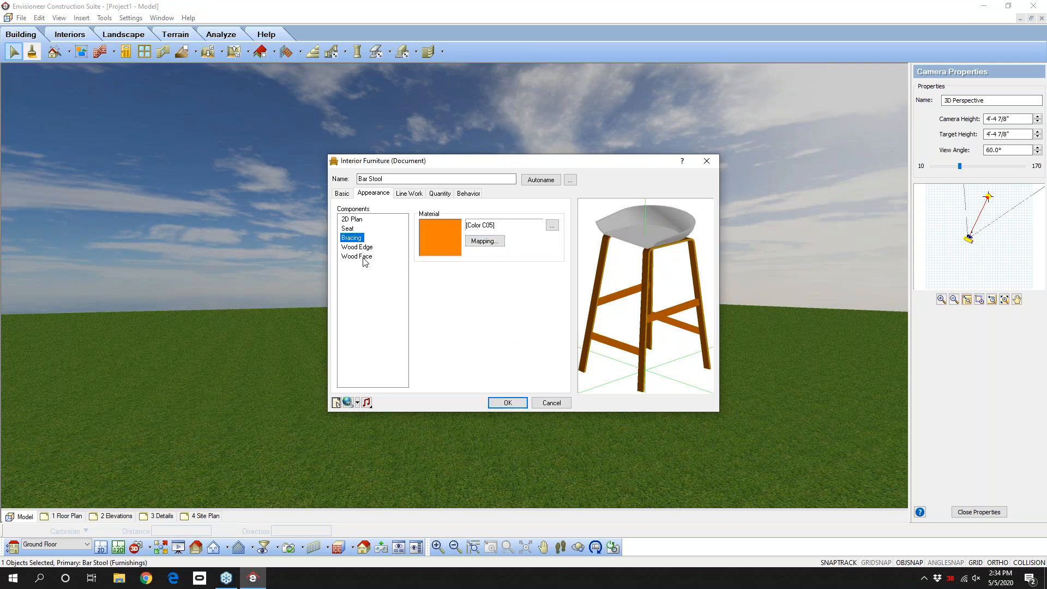
shift+click(365, 258)
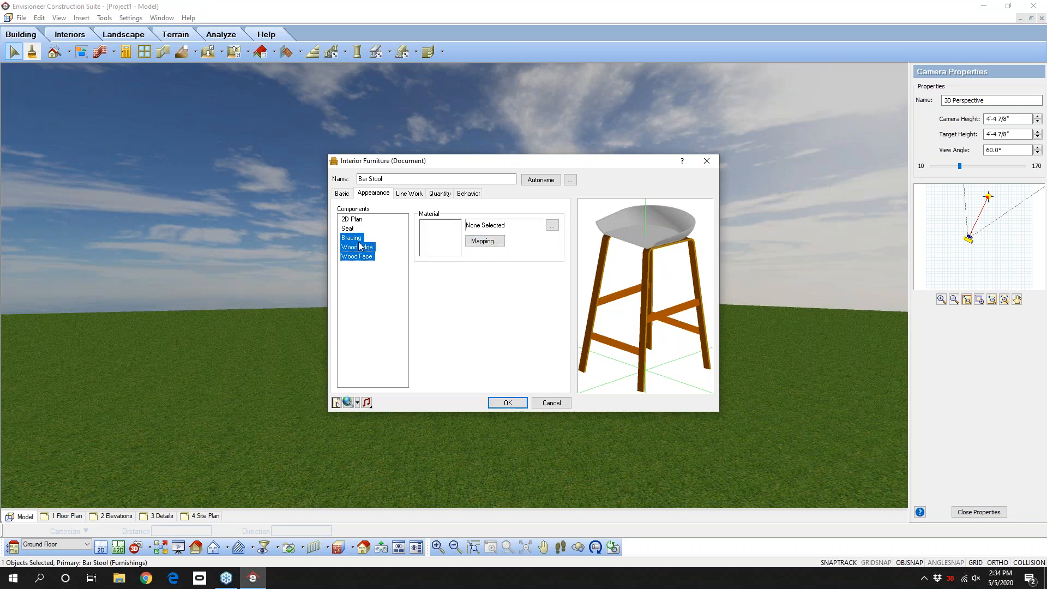
click(354, 238)
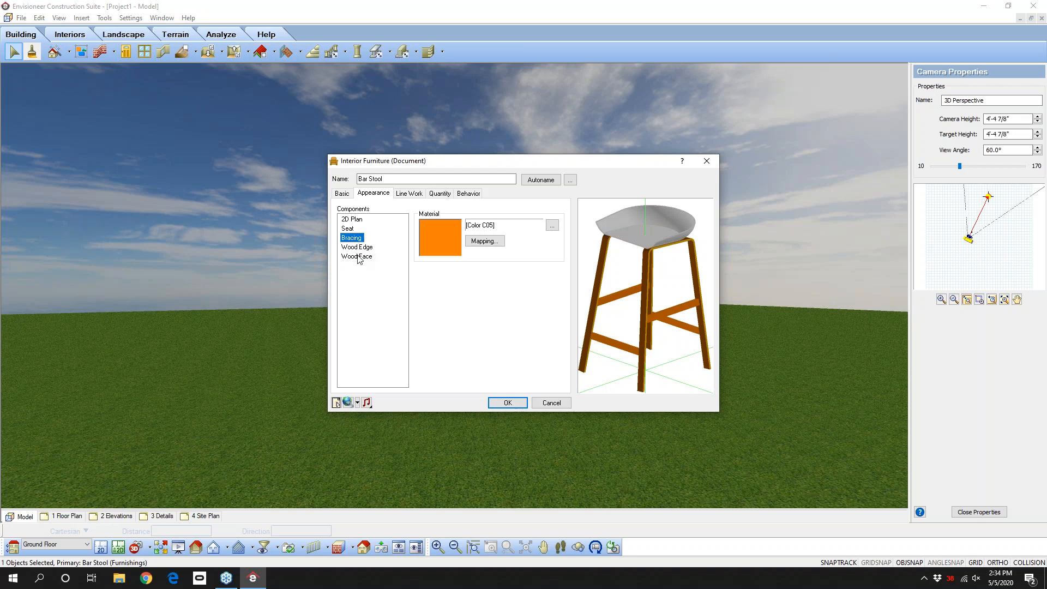
shift+click(360, 256)
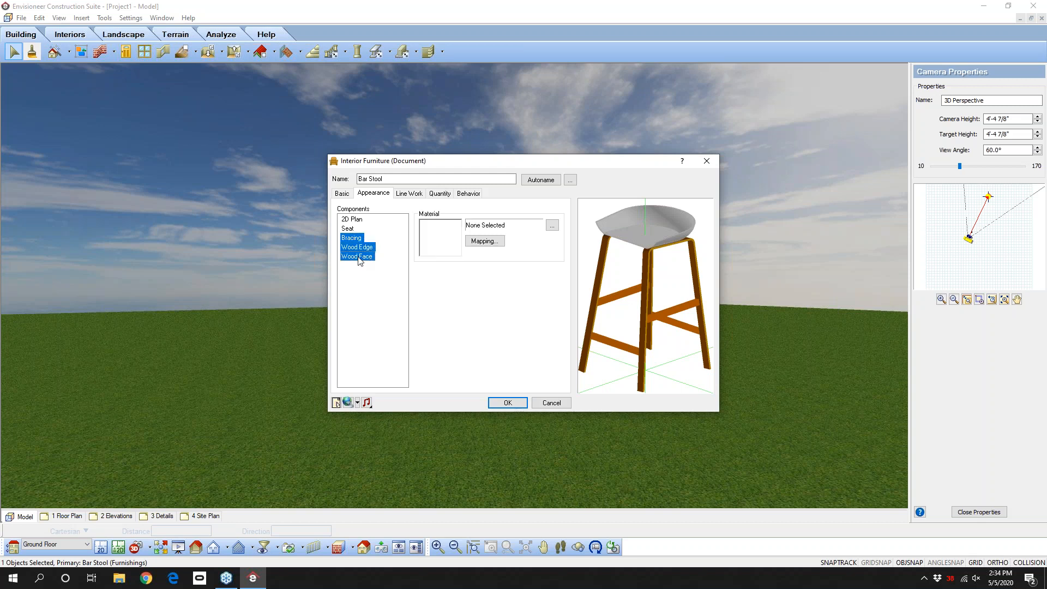
click(479, 242)
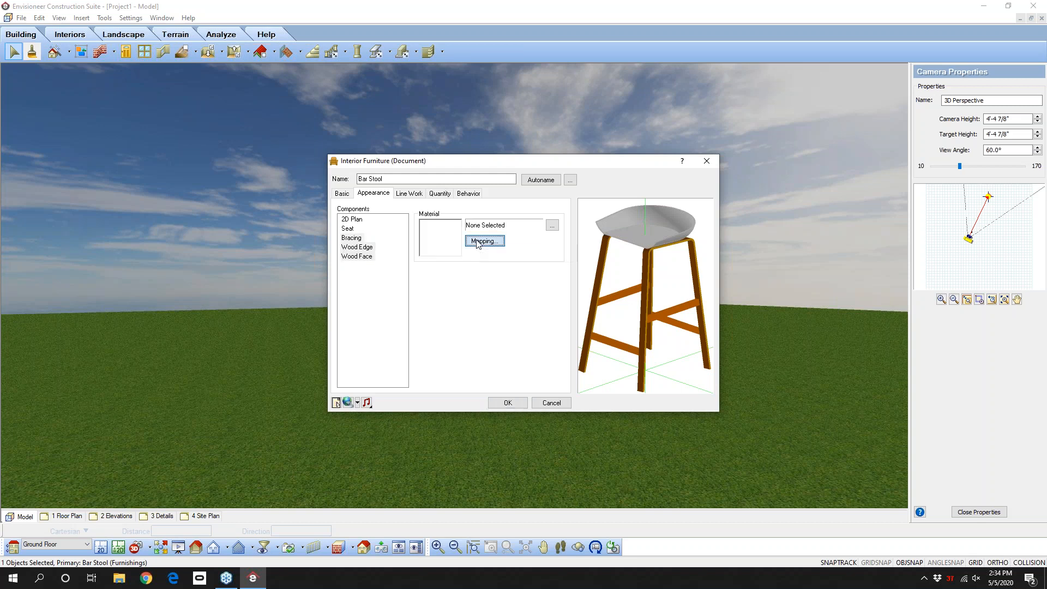
click(545, 250)
click(513, 275)
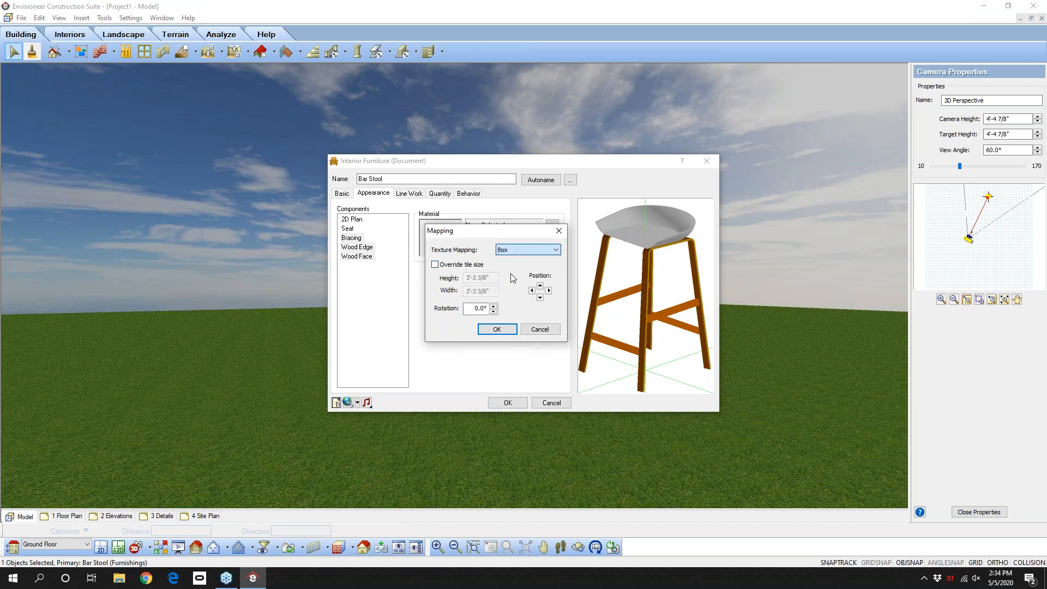
click(497, 327)
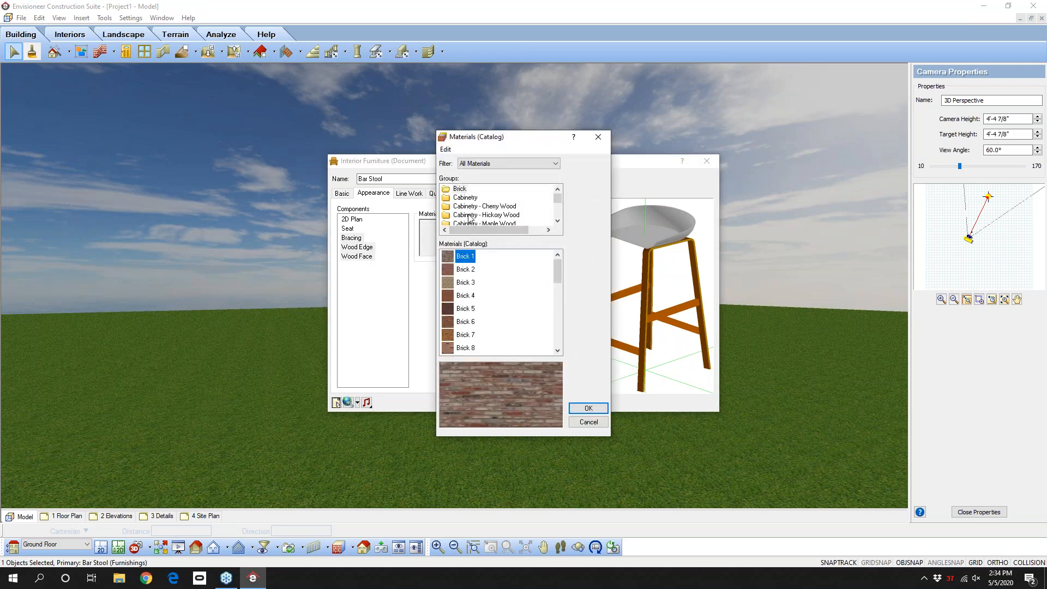
Step: Assign the African Limba material from the Wood group to the bar stool's Bracing, Wood Edge and Wood Face components
scroll(467, 210, down, 15)
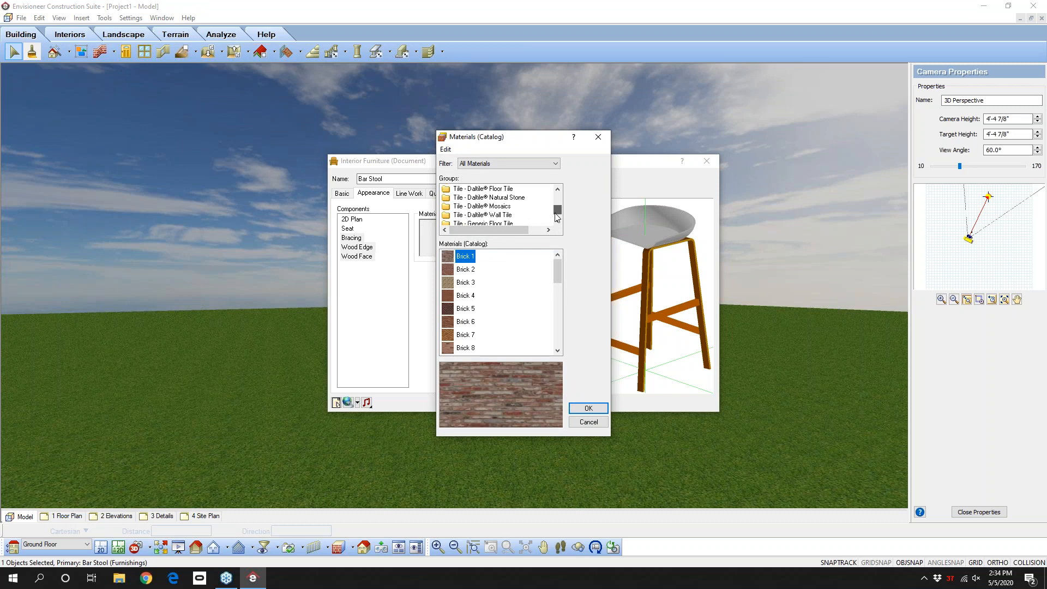
click(461, 198)
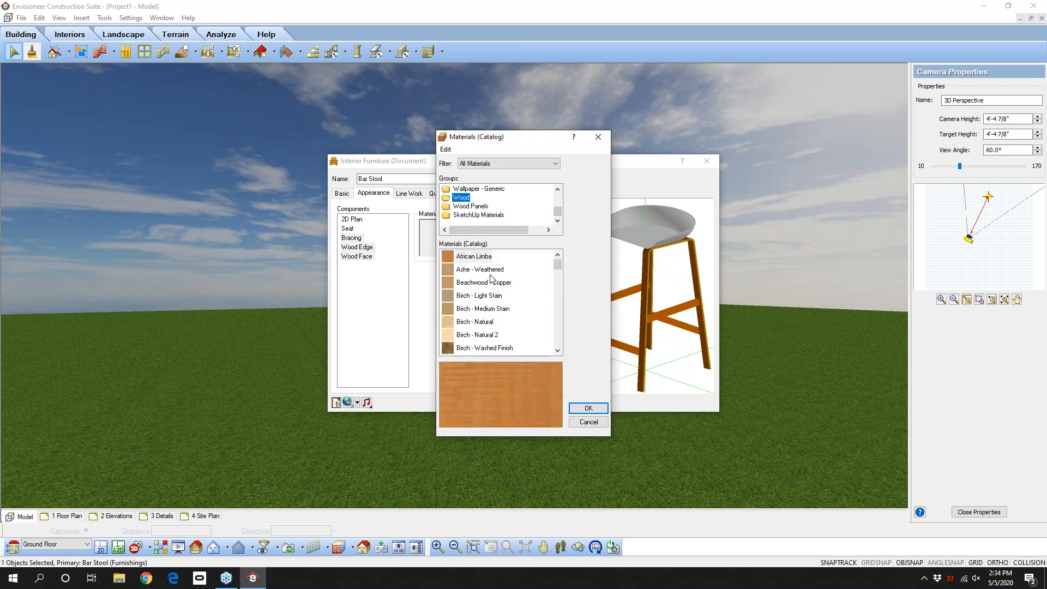
click(459, 257)
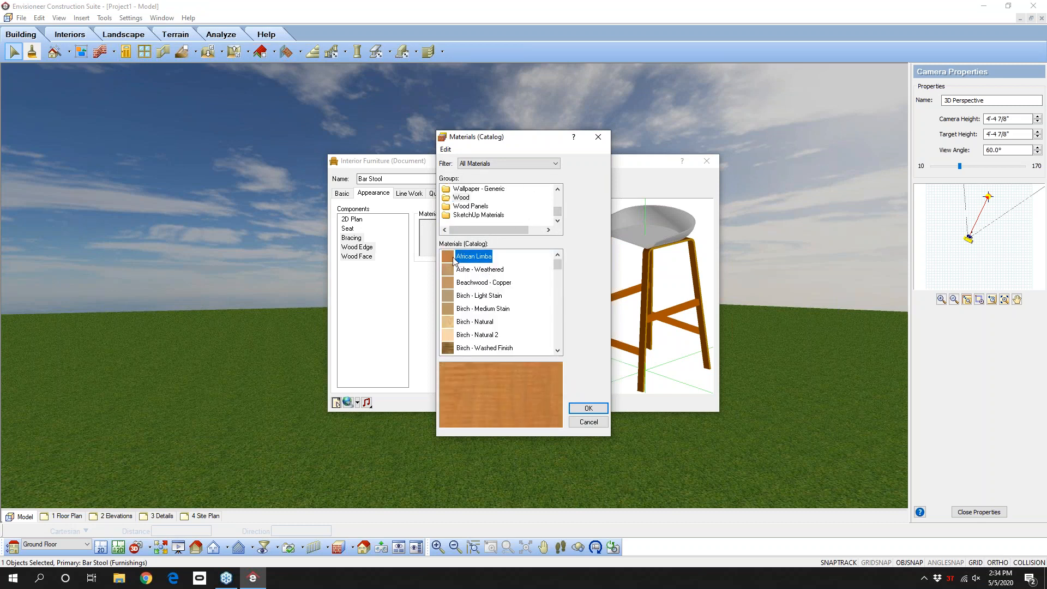
click(586, 409)
mouse_move(687, 286)
mouse_down()
mouse_move(663, 279)
mouse_move(678, 277)
mouse_move(676, 288)
mouse_up()
Step: Enable the tile size override in the wood components' texture mapping and accept the mapping
click(491, 242)
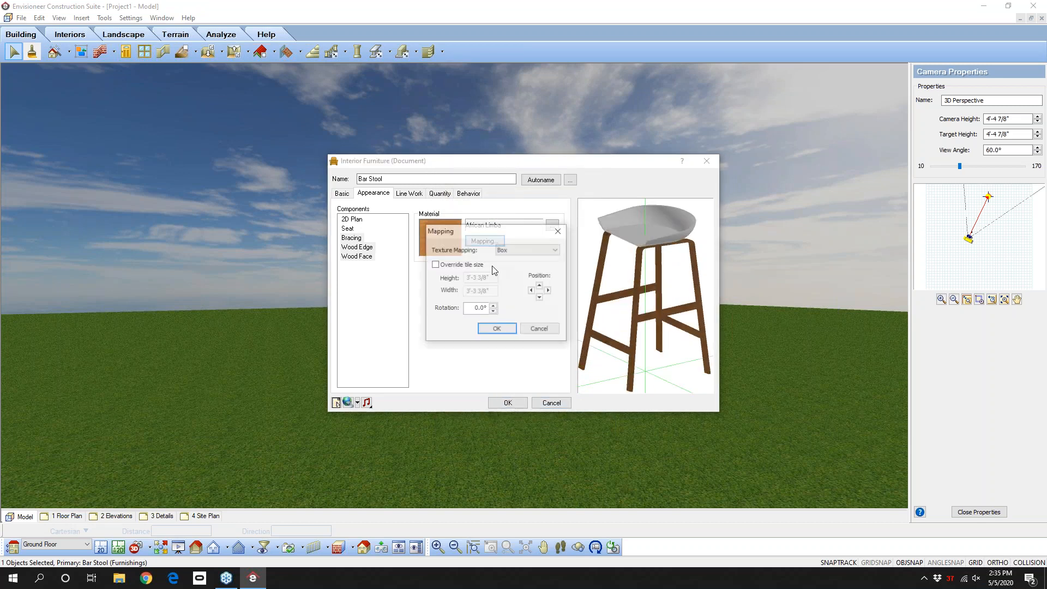
click(435, 265)
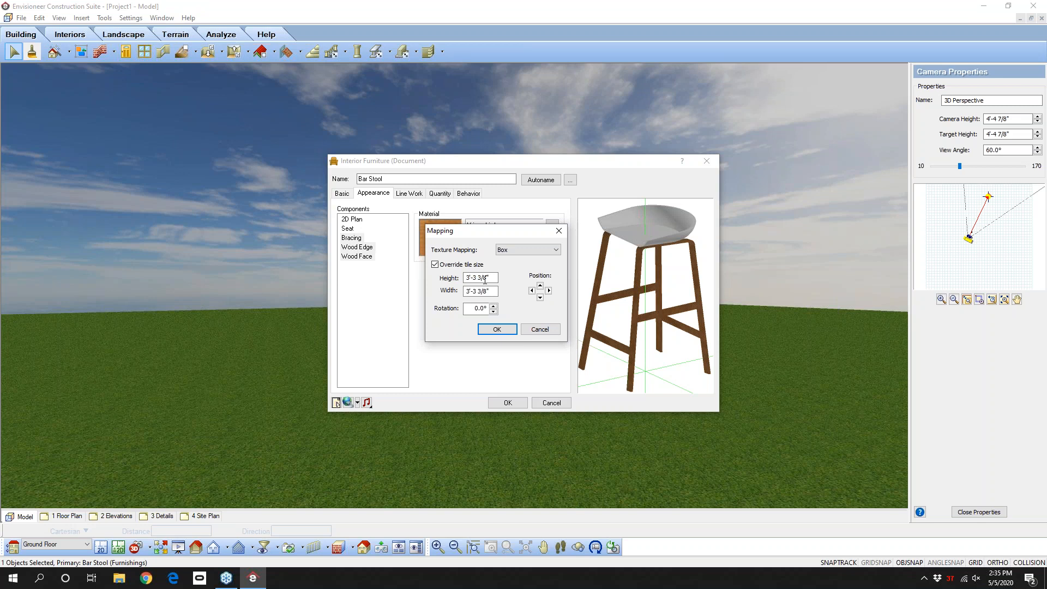
click(497, 329)
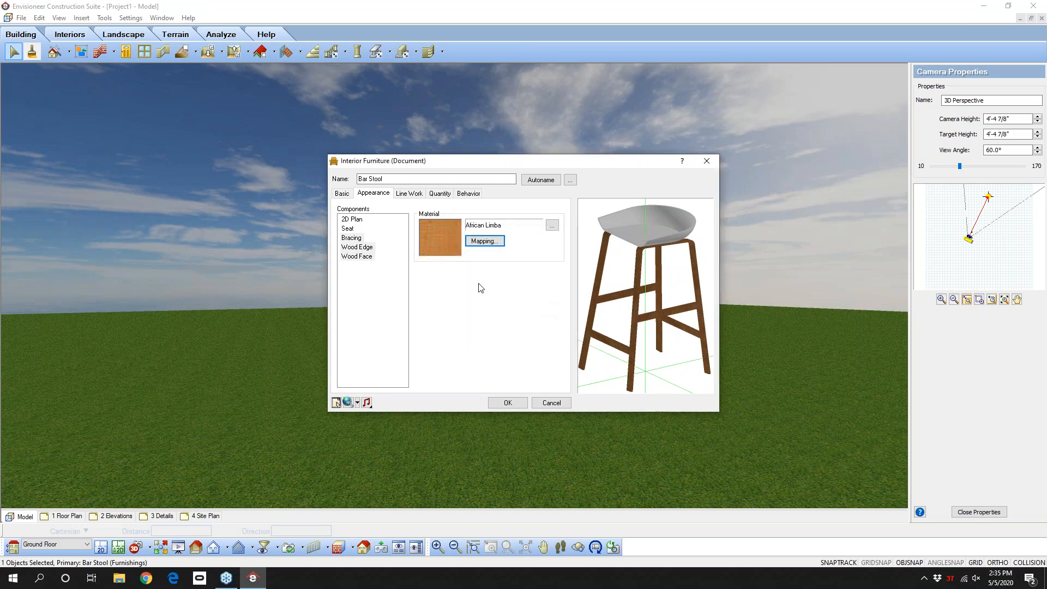
Step: Set the line work layer of all bar stool components to Int Furniture, apply the furniture properties, and close the camera properties
click(409, 194)
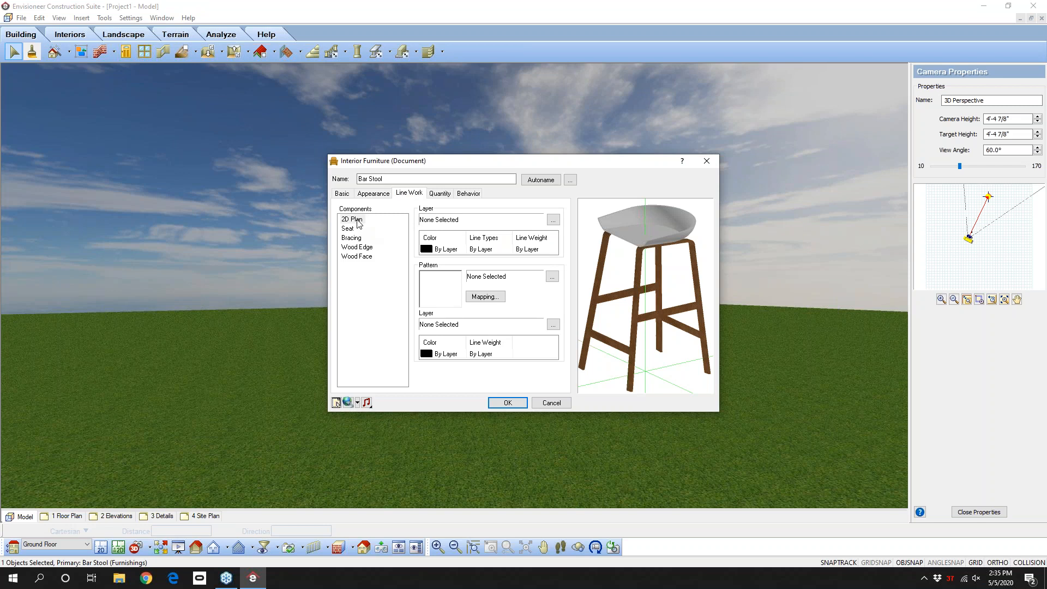
shift+click(358, 258)
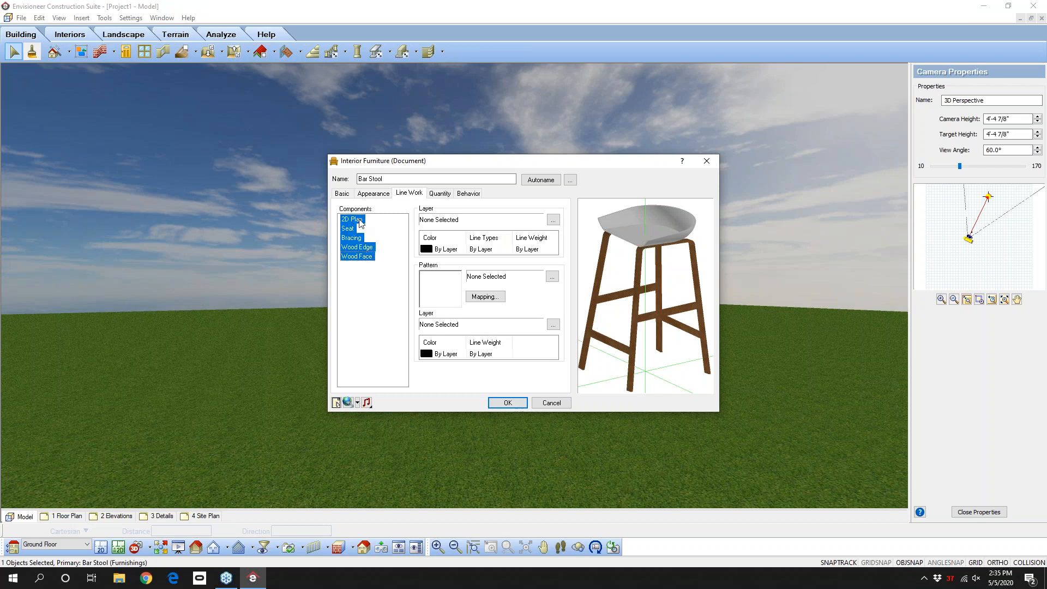
click(553, 220)
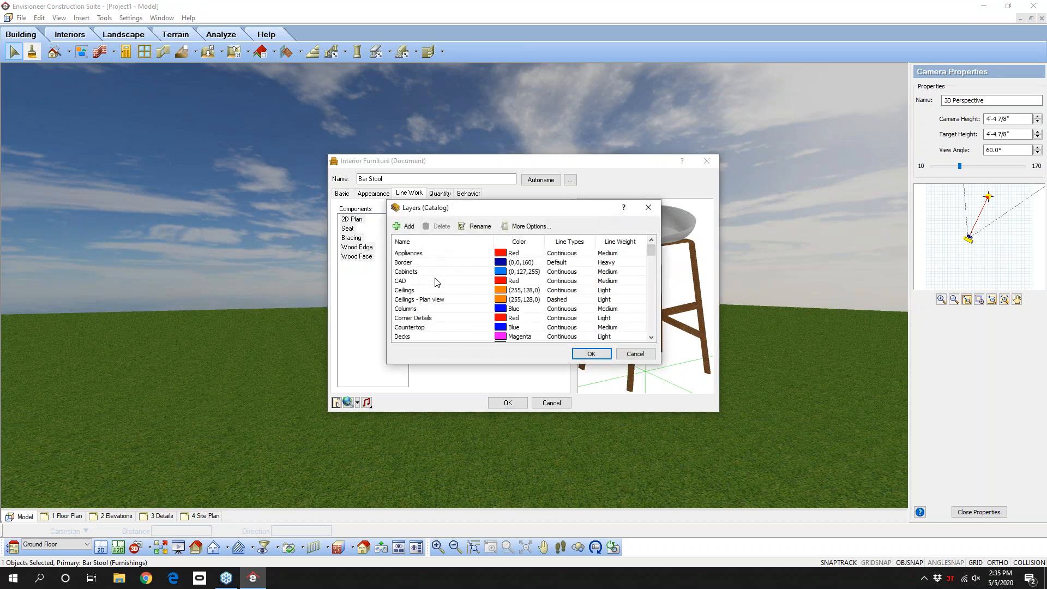
scroll(431, 298, down, 8)
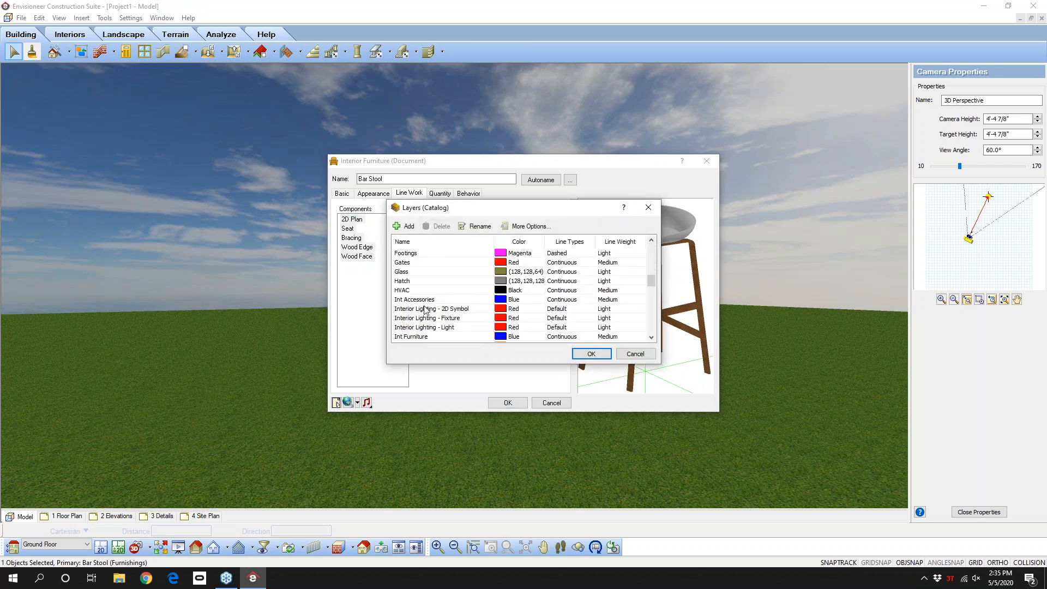
click(424, 336)
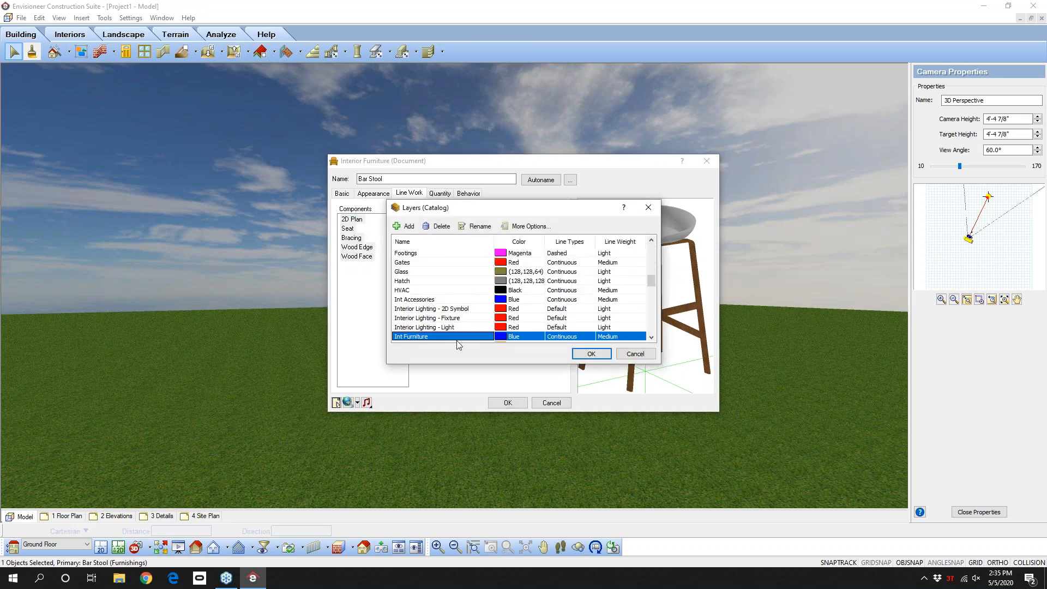
click(591, 355)
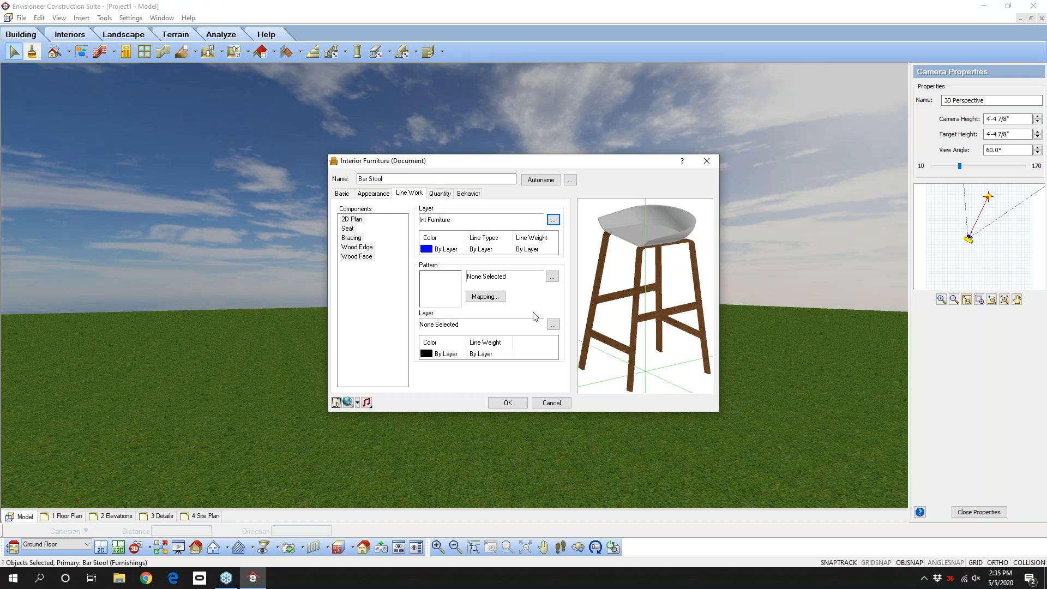
click(508, 405)
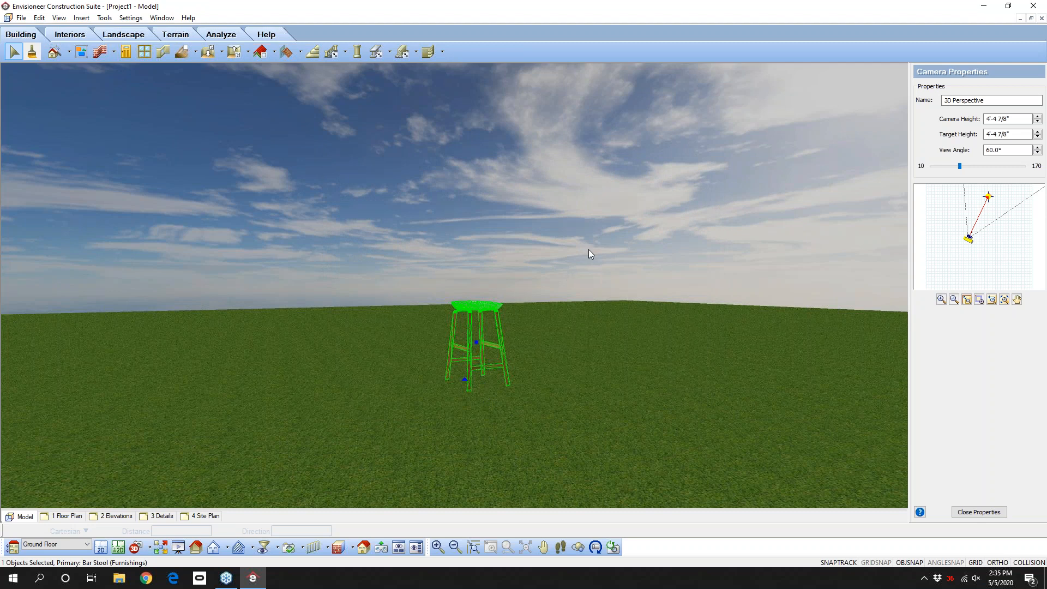
click(588, 248)
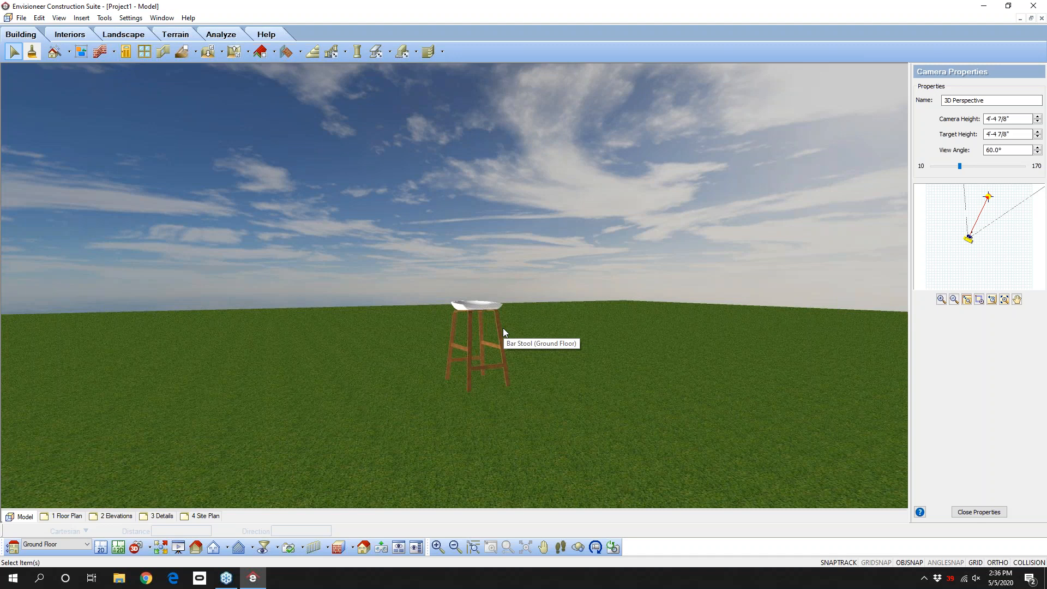
click(972, 511)
right_click(603, 282)
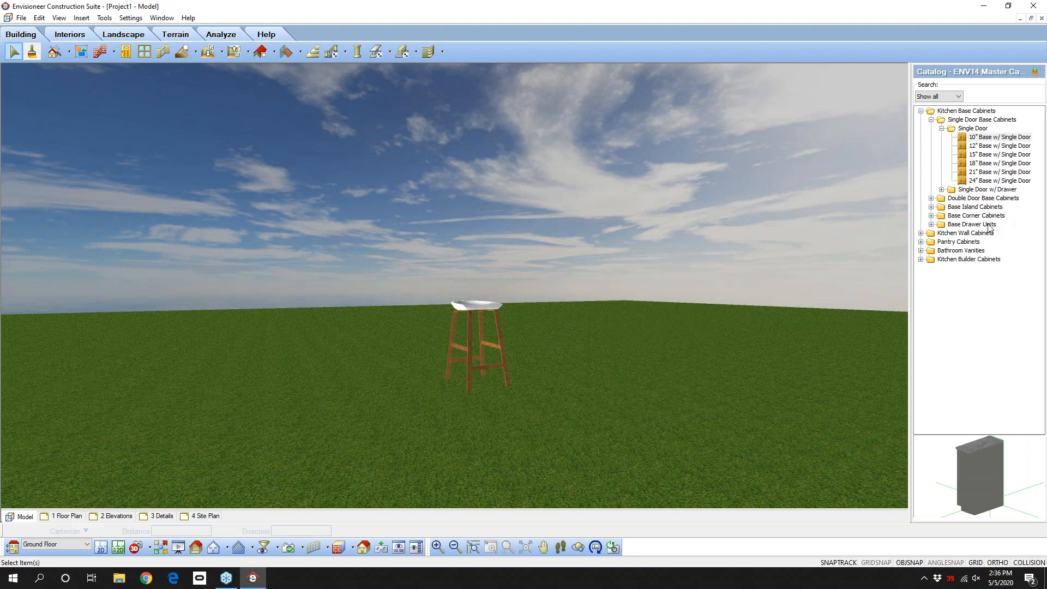
click(22, 18)
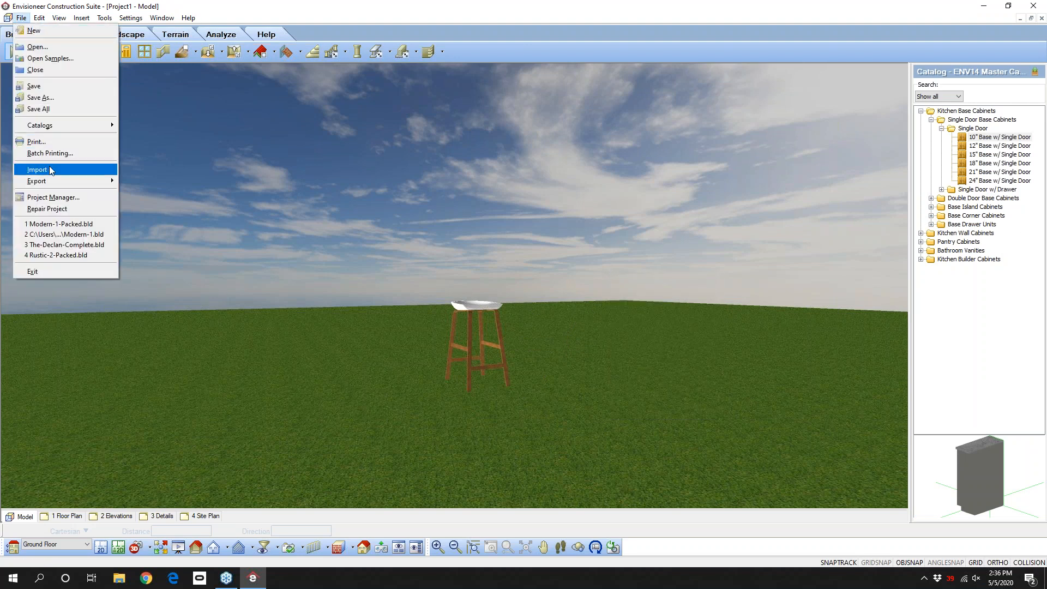
mouse_move(104, 172)
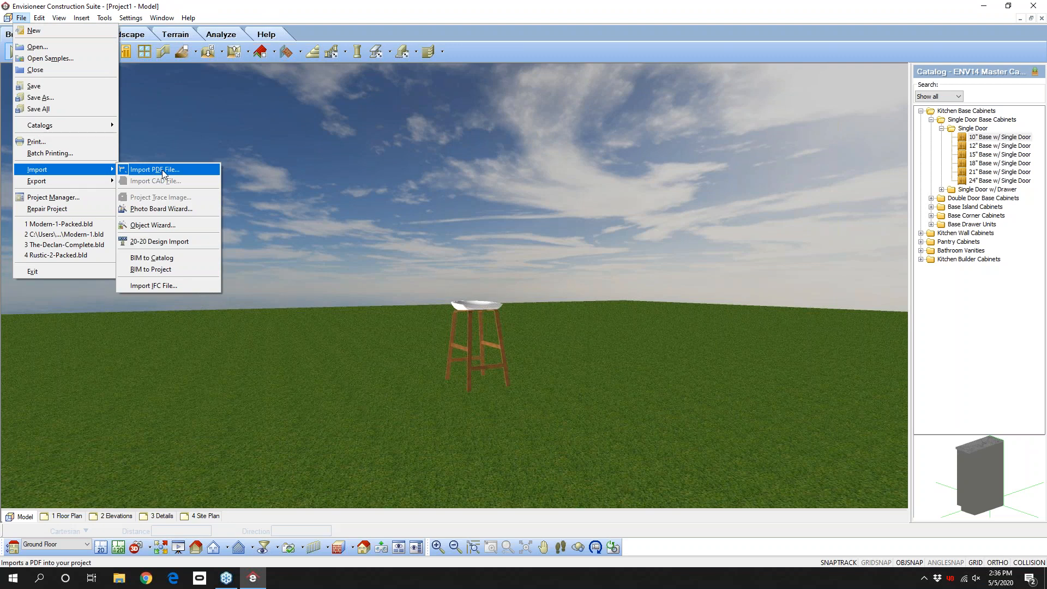
click(297, 142)
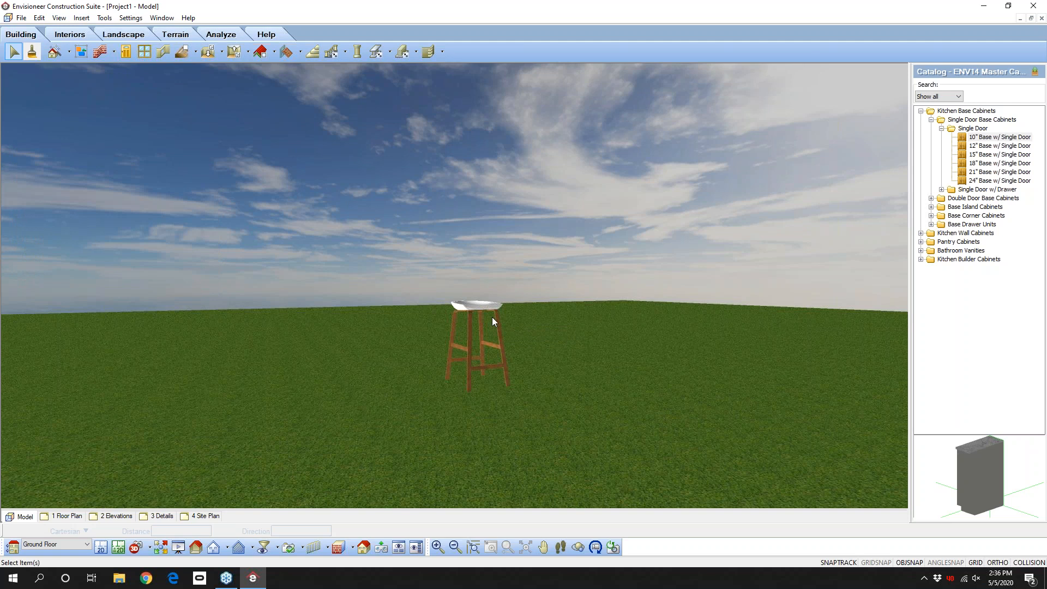
Step: Save the placed bar stool element to the catalog without saving another element
click(22, 18)
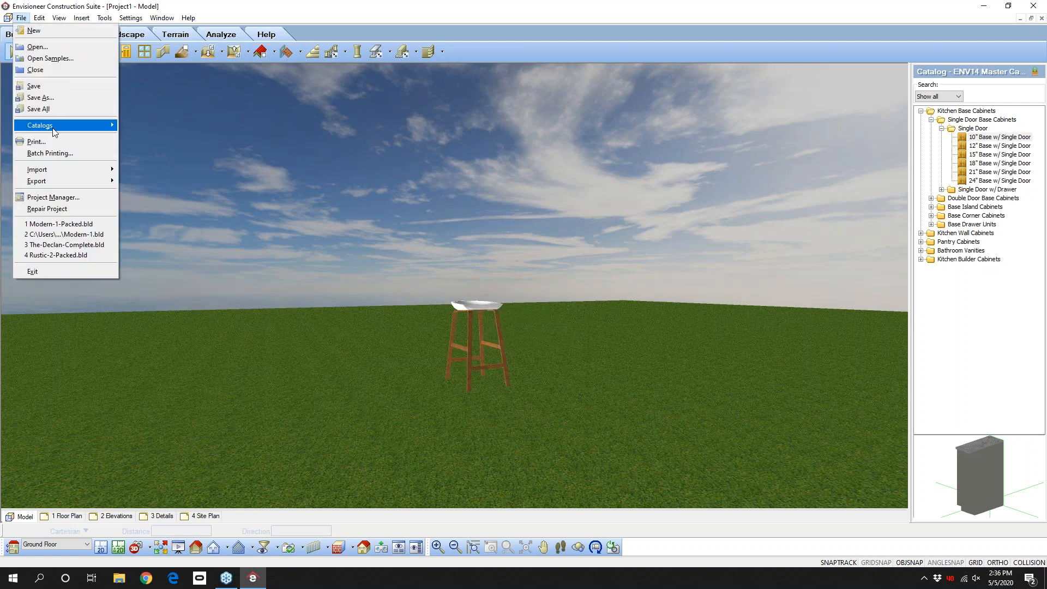
mouse_move(52, 125)
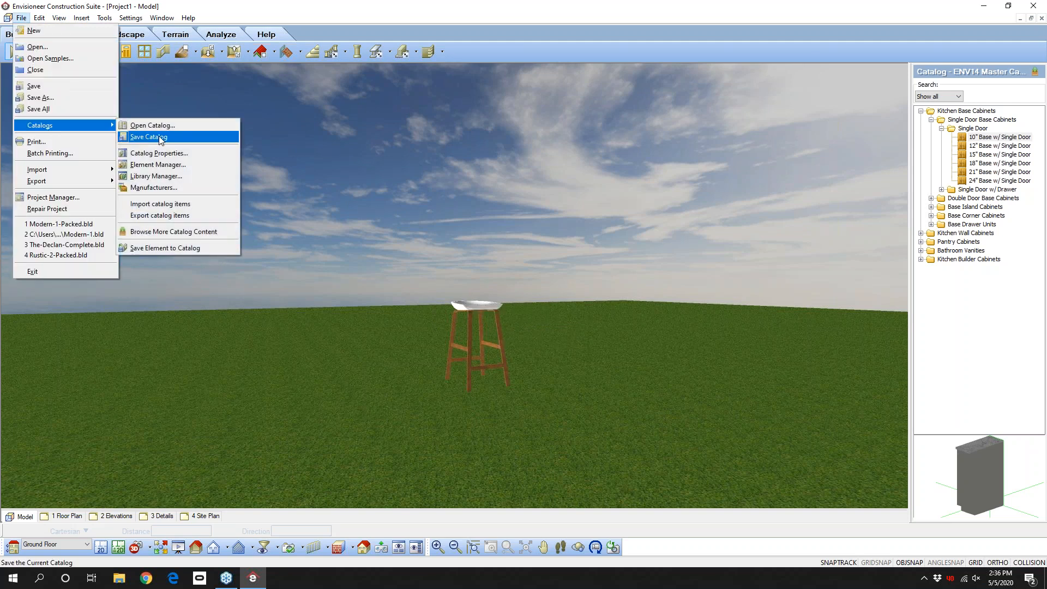
click(168, 247)
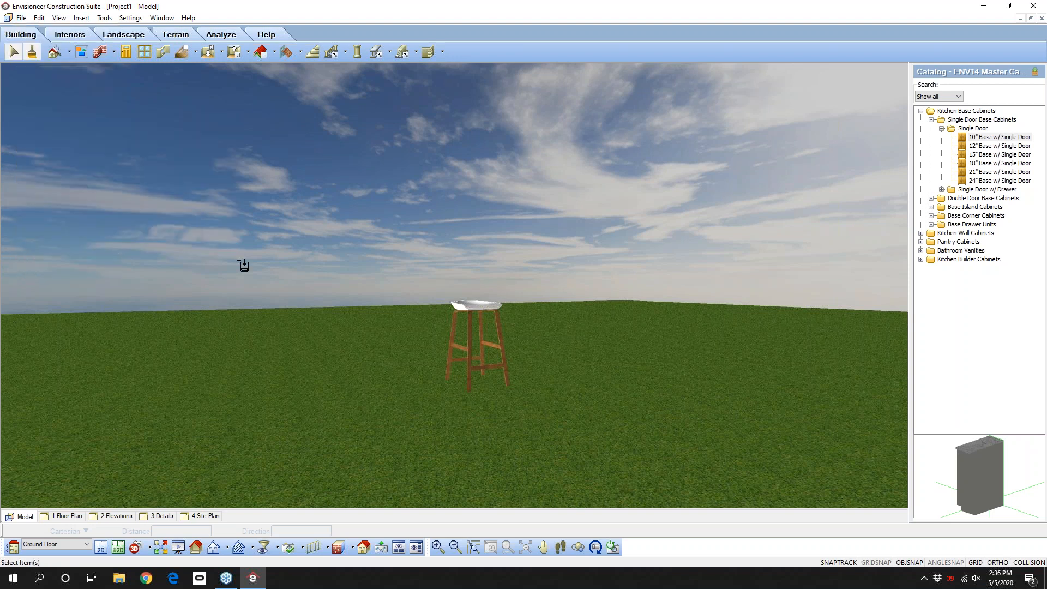
click(472, 310)
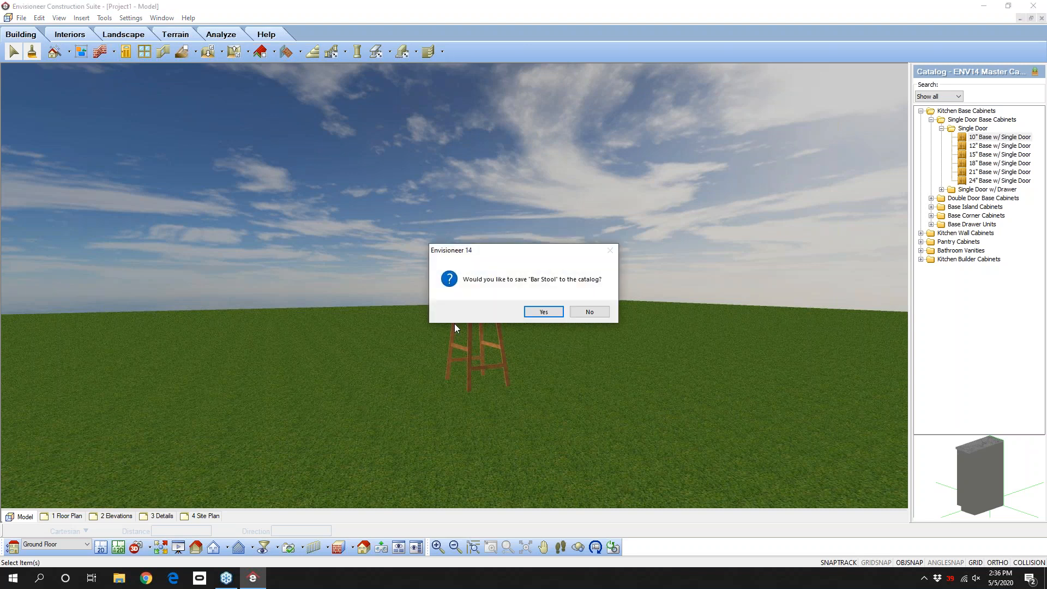
click(543, 311)
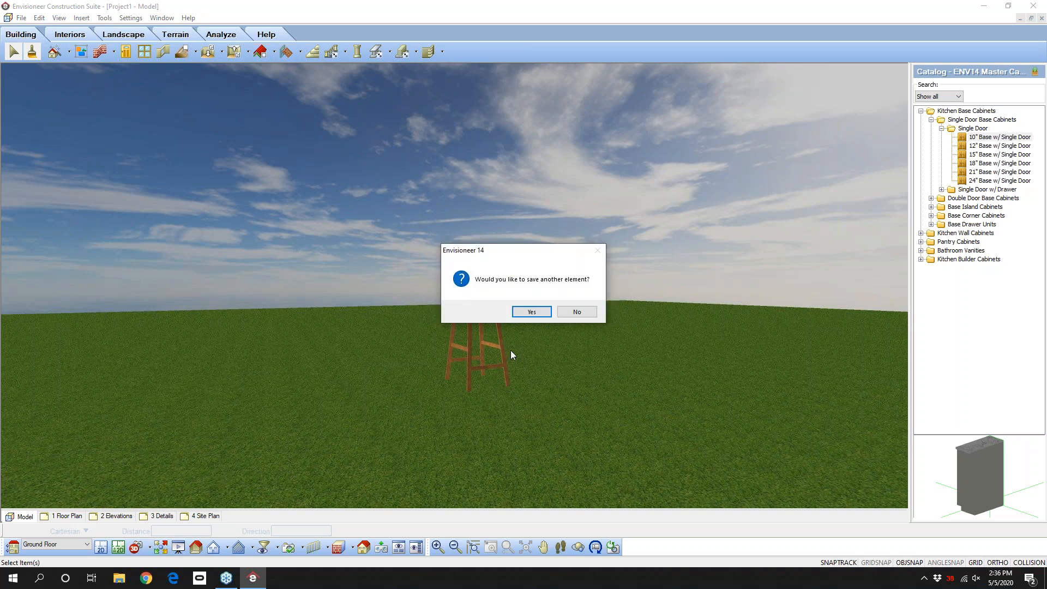
click(581, 313)
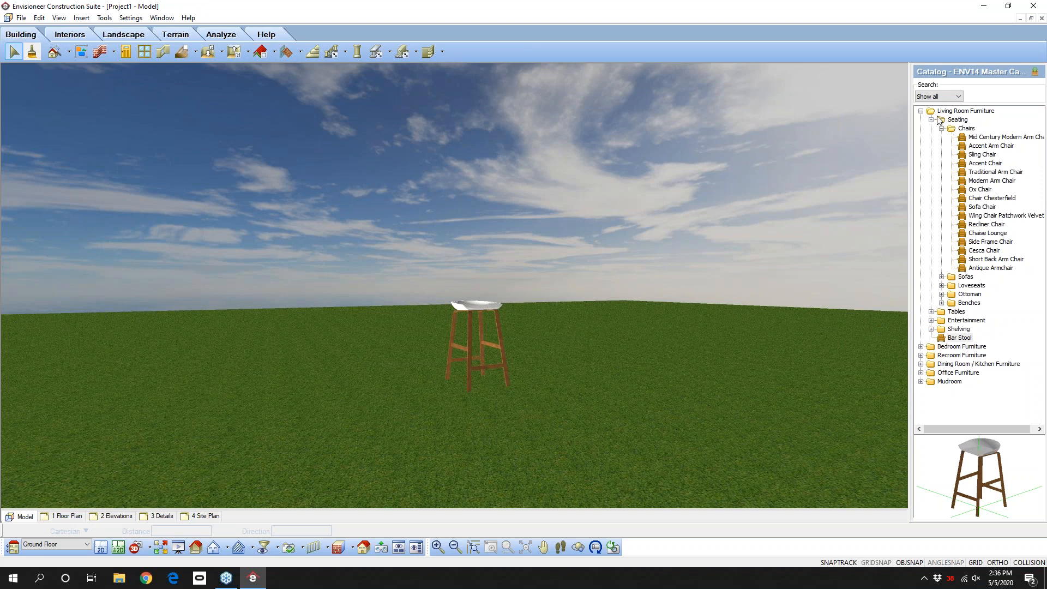
Step: Move Bar Stool into the Chairs group of Dining Room / Kitchen Furniture in the Element Manager and accept the change
right_click(970, 294)
click(981, 320)
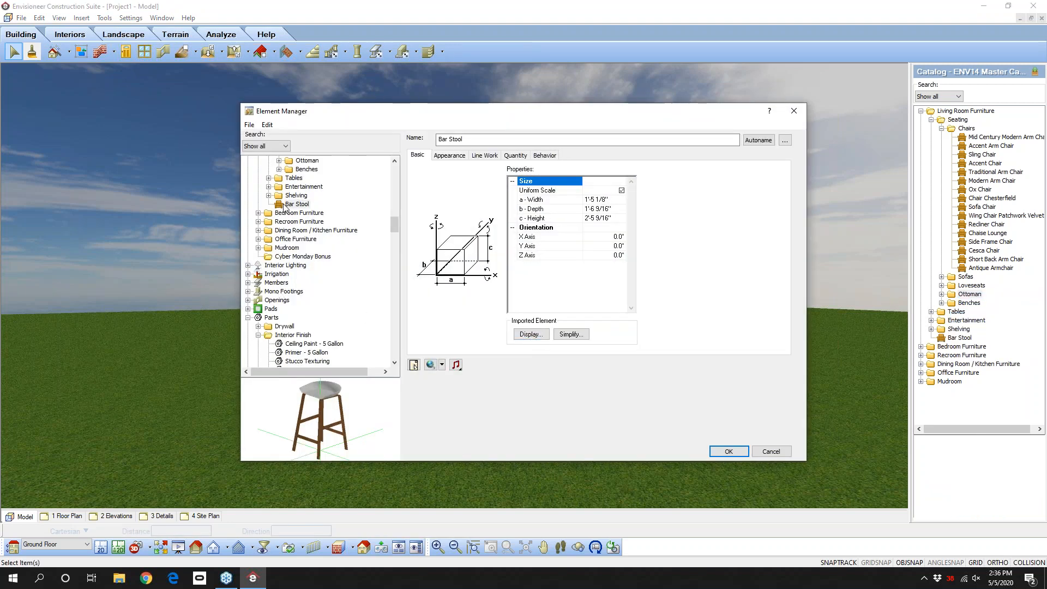
scroll(265, 267, up, 1)
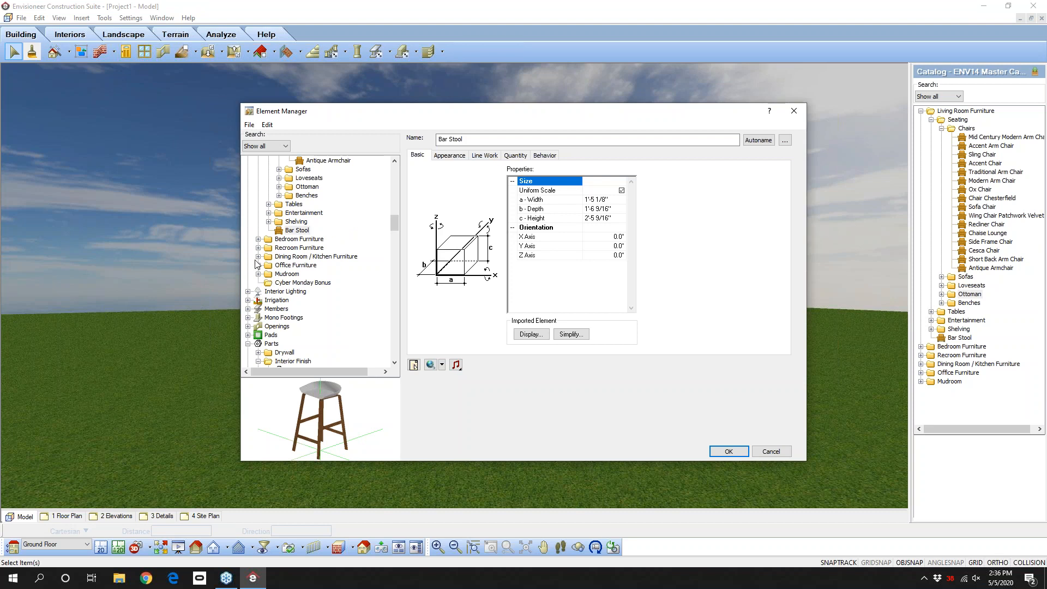
click(258, 257)
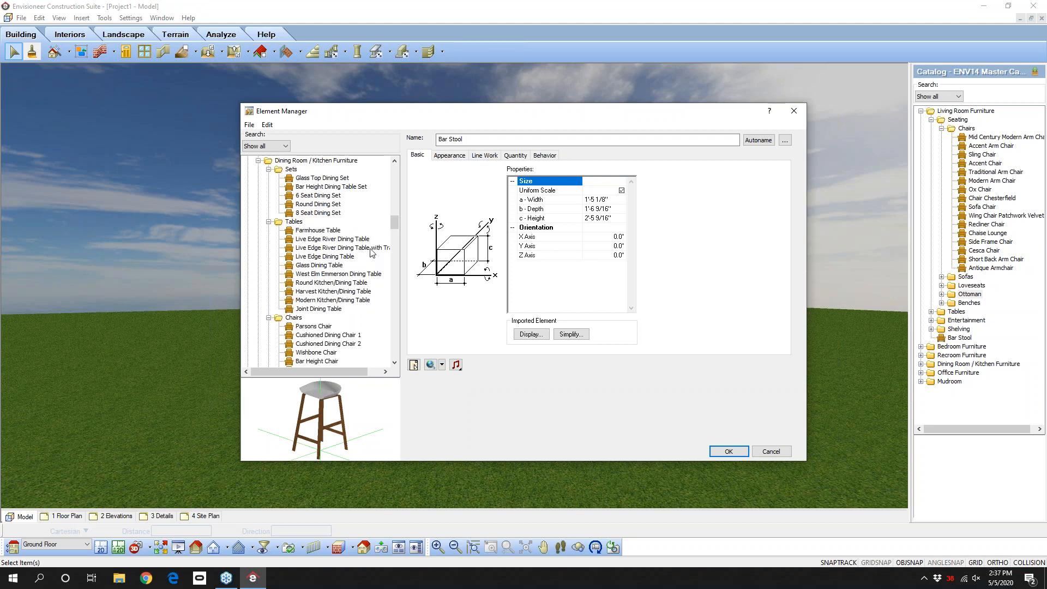
drag(395, 229, 396, 223)
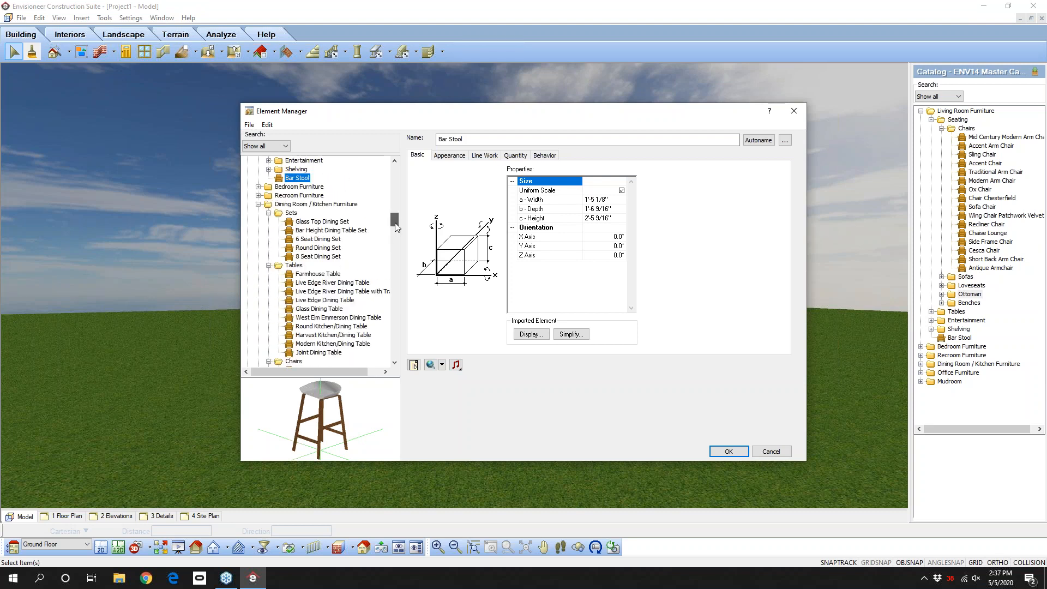
drag(293, 180, 294, 365)
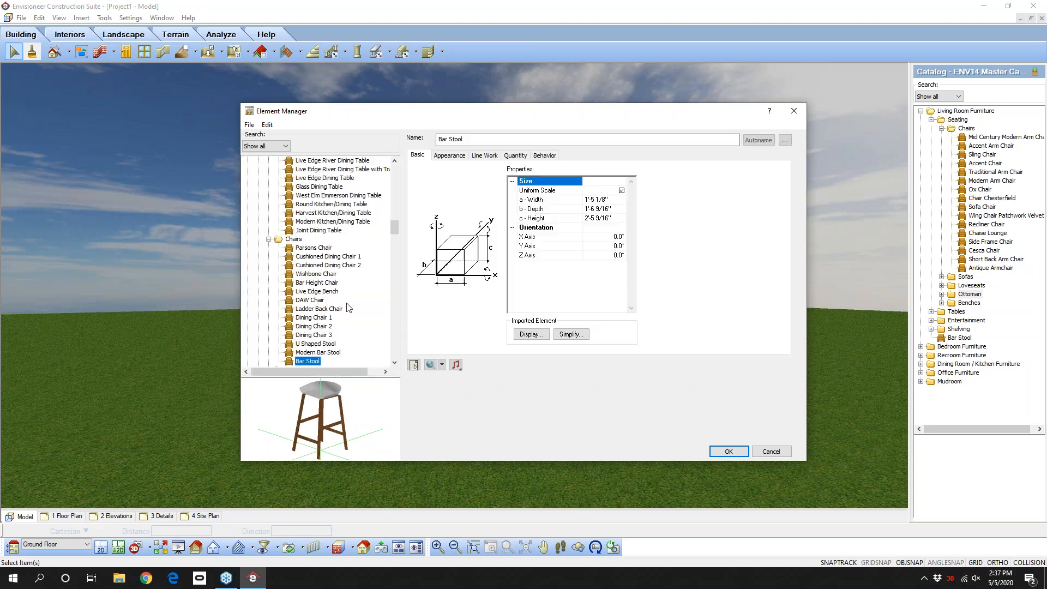
scroll(344, 283, down, 2)
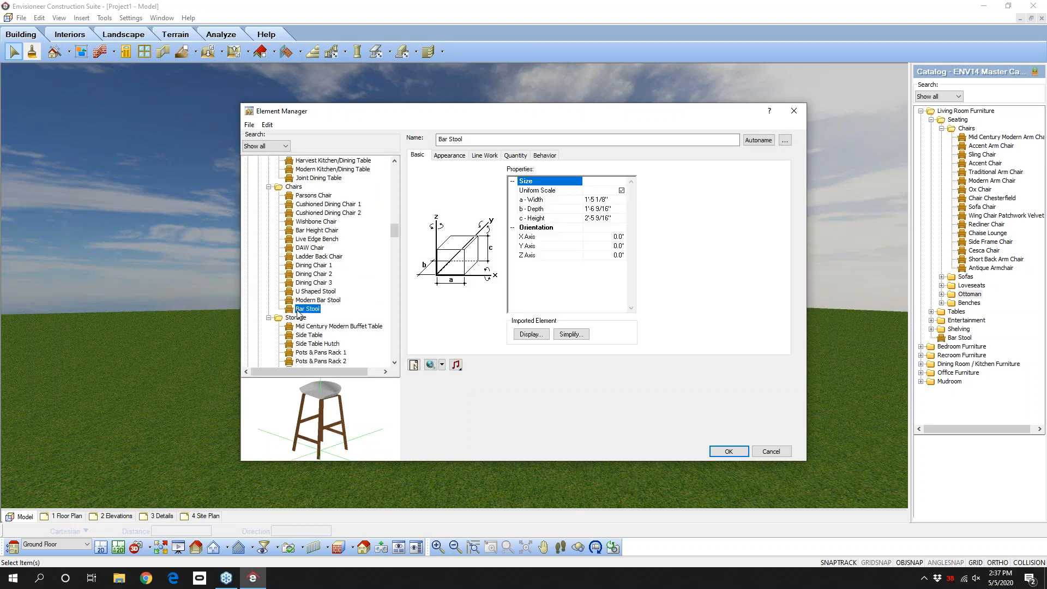
scroll(313, 313, up, 5)
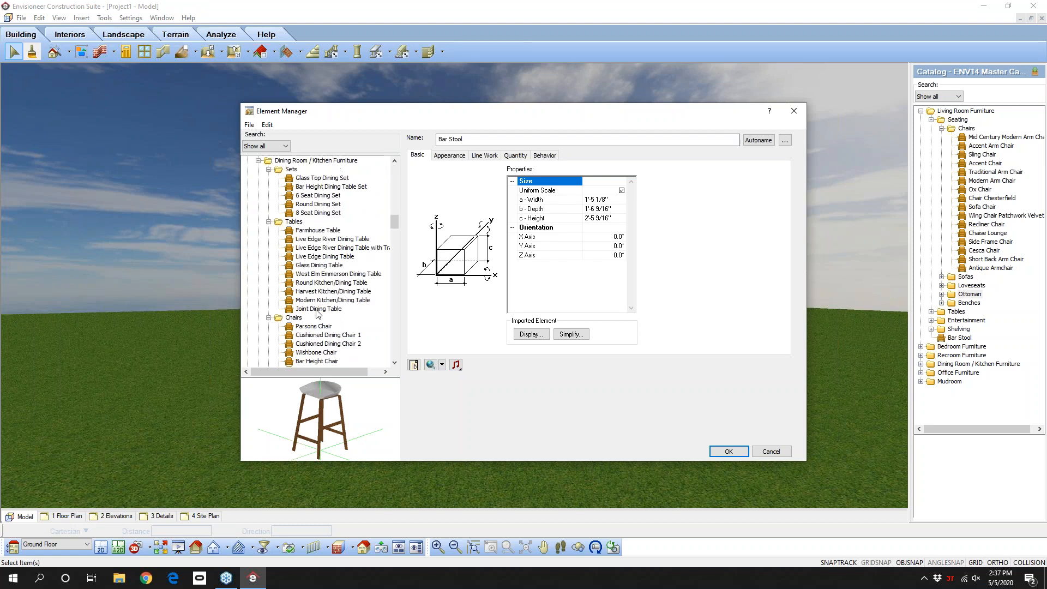
scroll(319, 313, up, 2)
scroll(318, 314, down, 10)
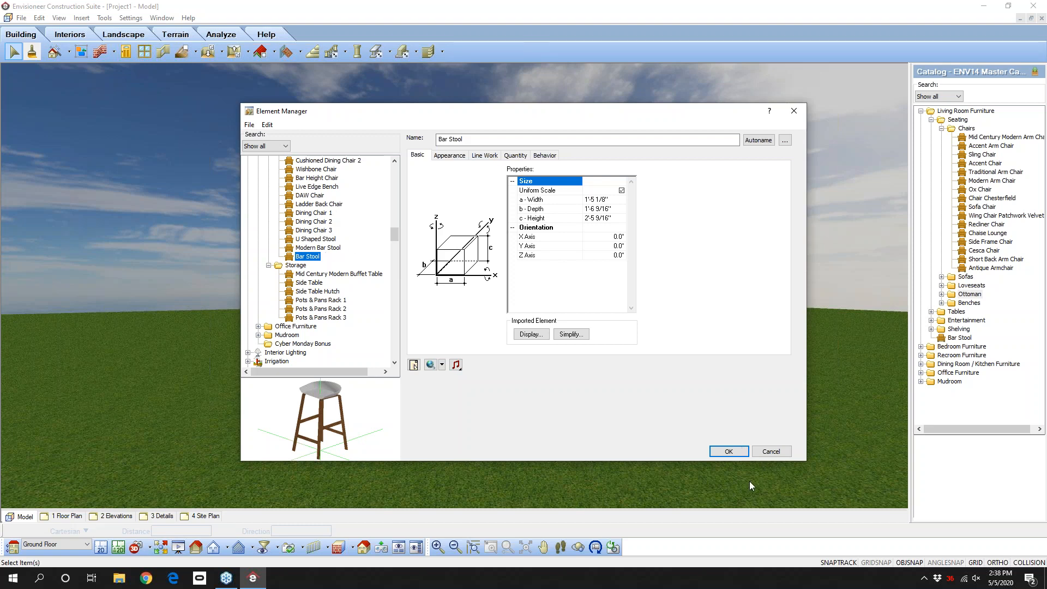
click(730, 453)
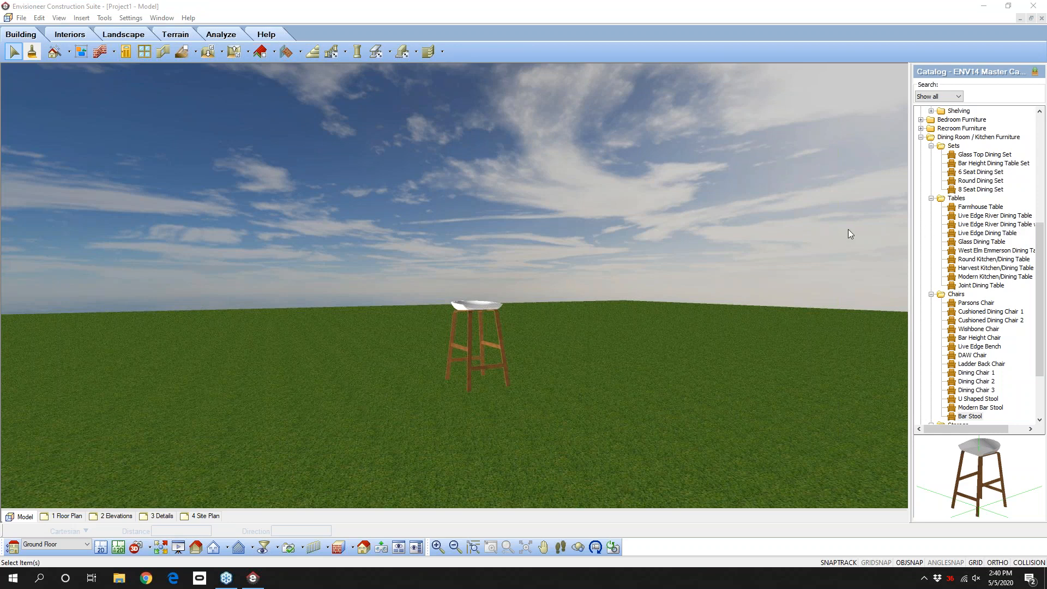
scroll(784, 219, up, 6)
scroll(784, 220, down, 1)
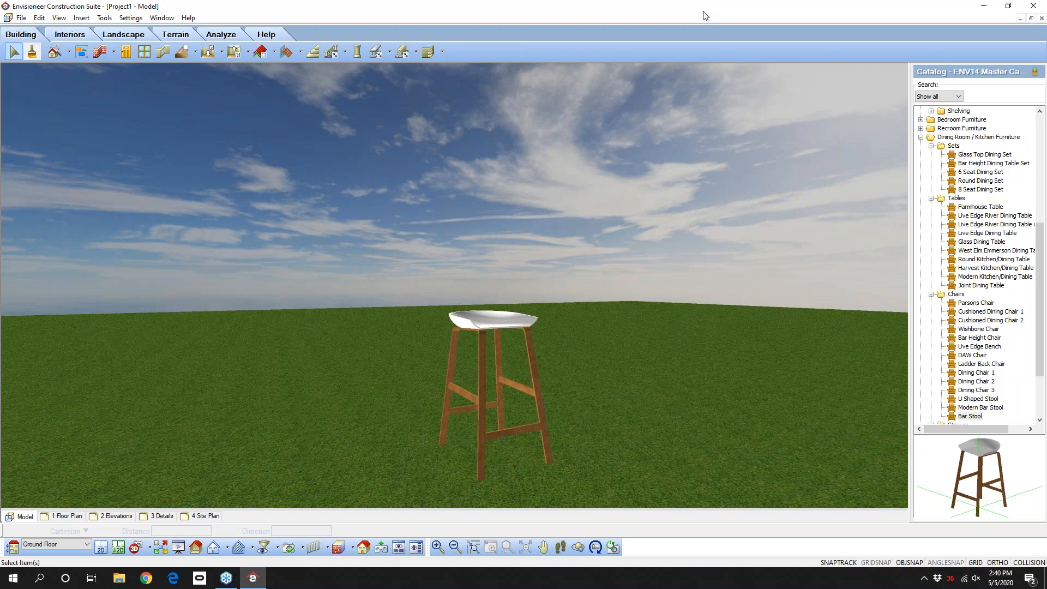
click(1040, 37)
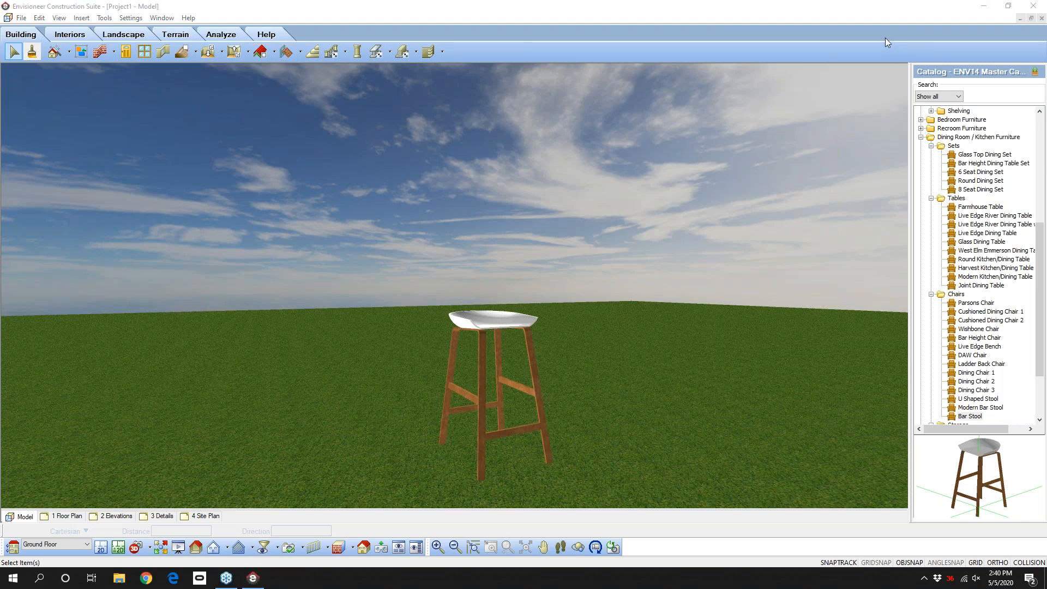